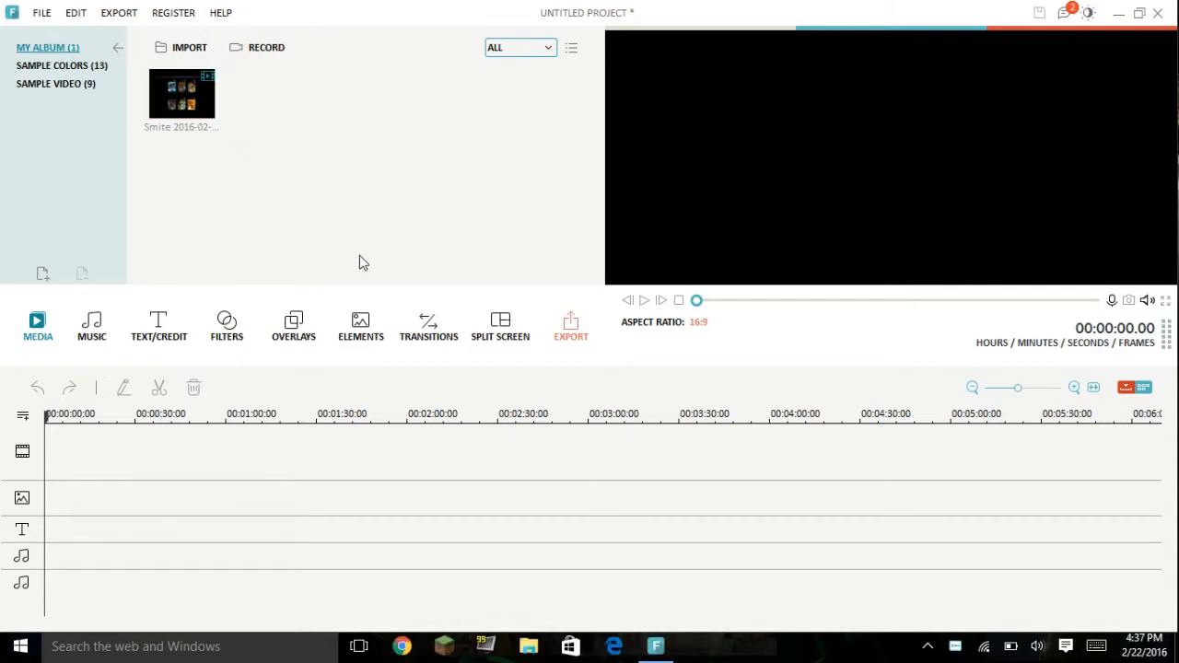
Step: Add the Smite video clip from the album to the start of the timeline's video track
{"action": "left_click", "coordinate": [213, 110]}
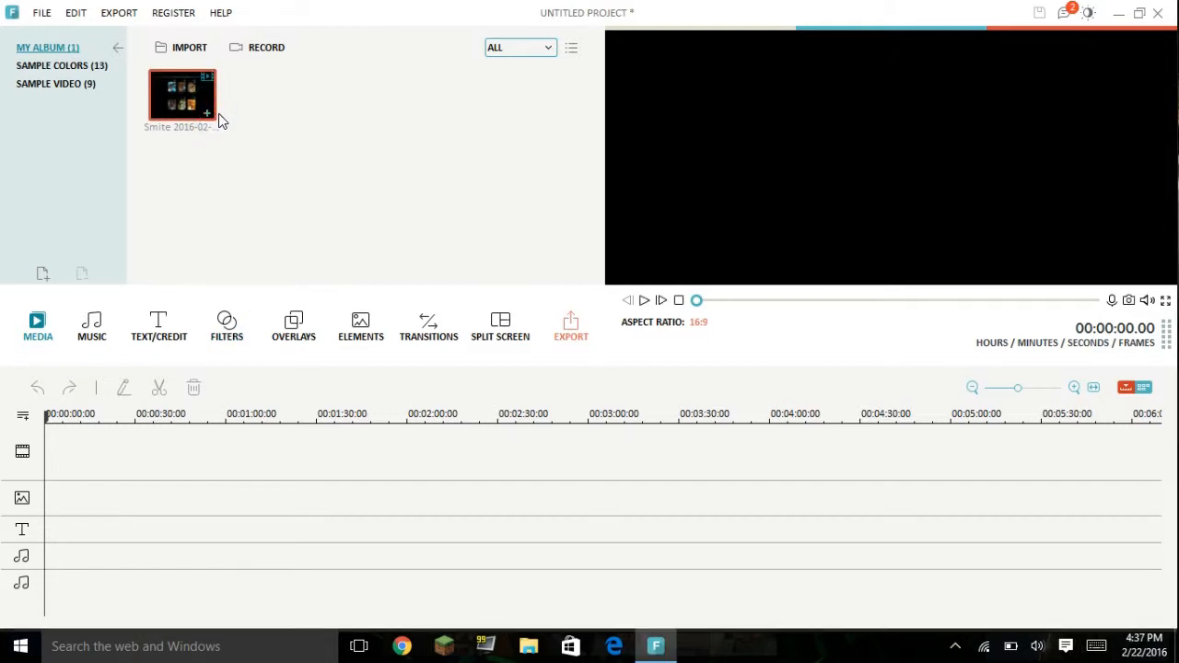
{"action": "left_click", "coordinate": [208, 113]}
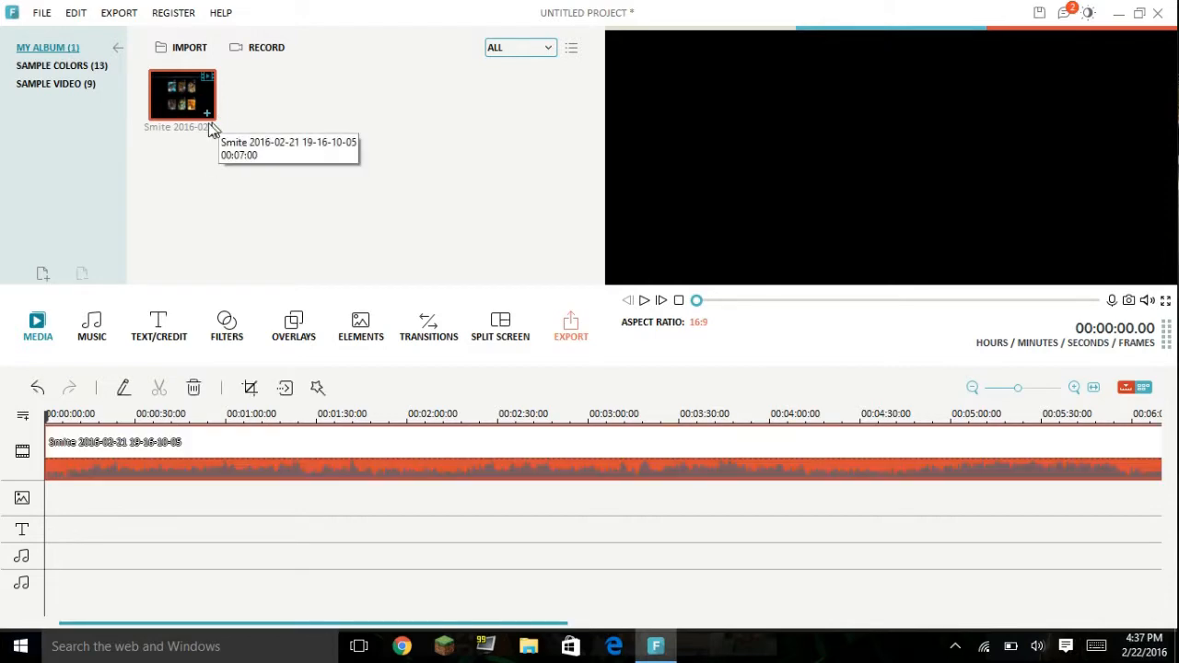
{"action": "left_click", "coordinate": [192, 48]}
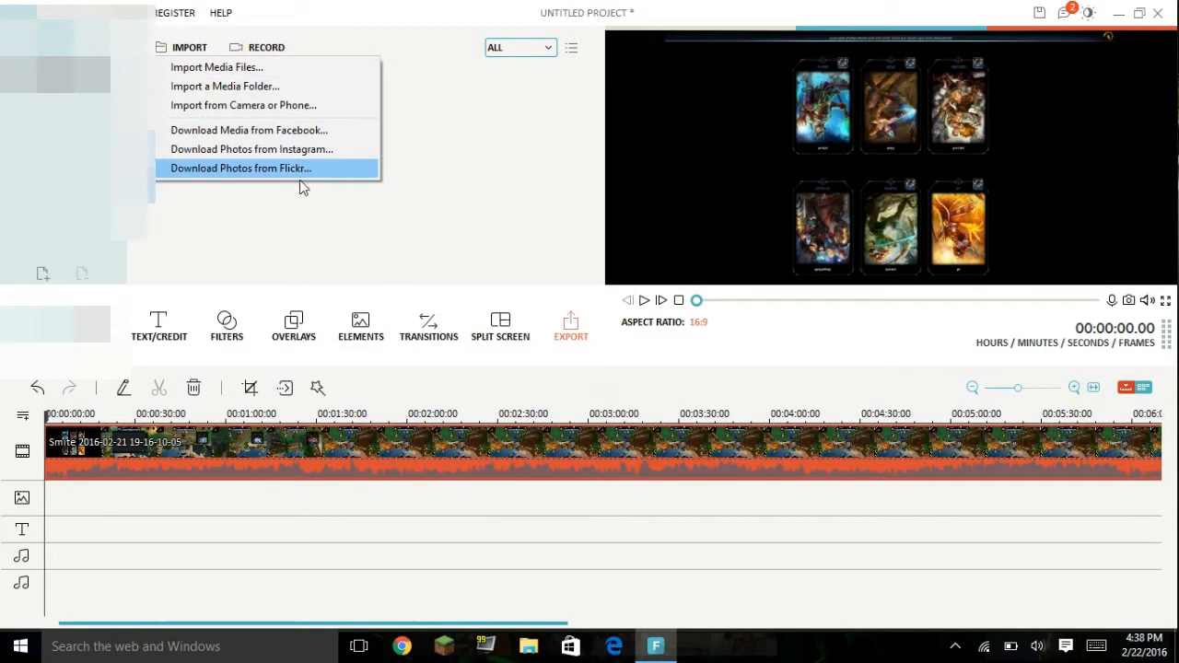
{"action": "left_click", "coordinate": [285, 72]}
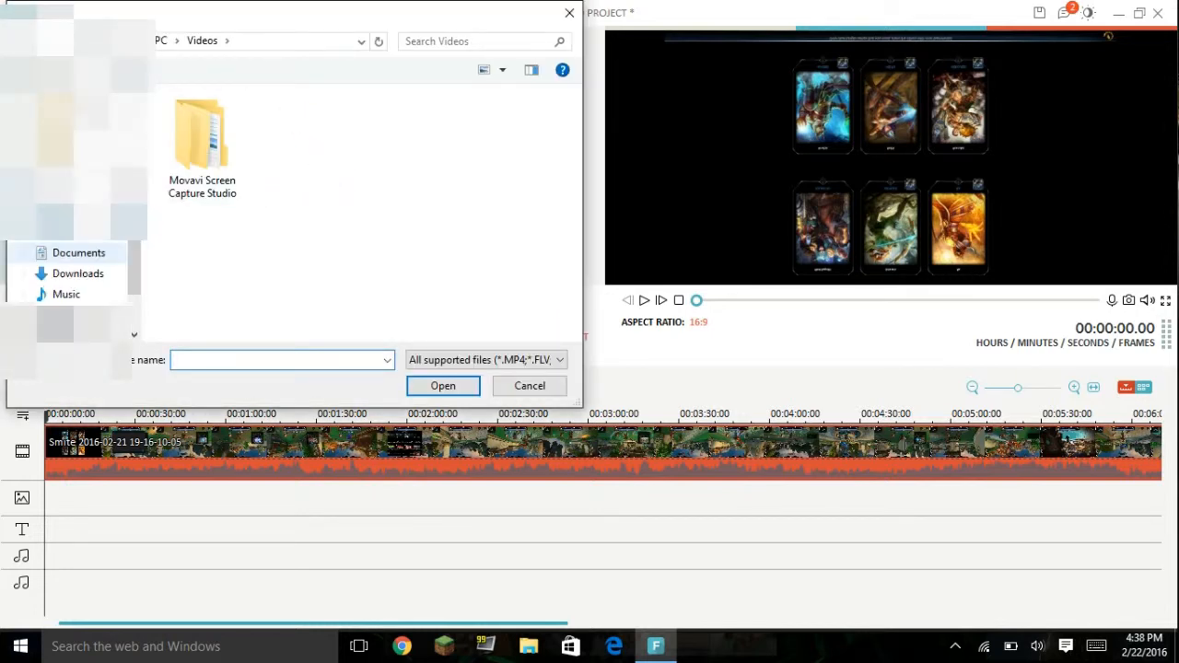
{"action": "scroll", "coordinate": [102, 230], "scroll_direction": "up", "scroll_amount": 1}
{"action": "left_click", "coordinate": [101, 188]}
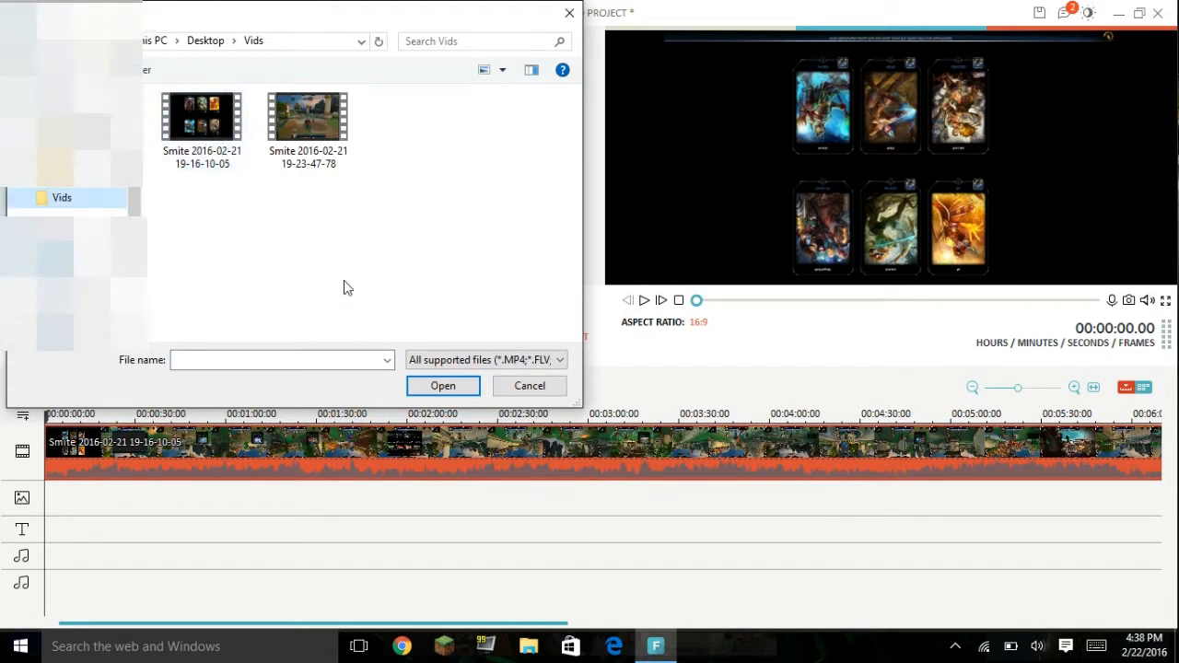
{"action": "left_click", "coordinate": [182, 138]}
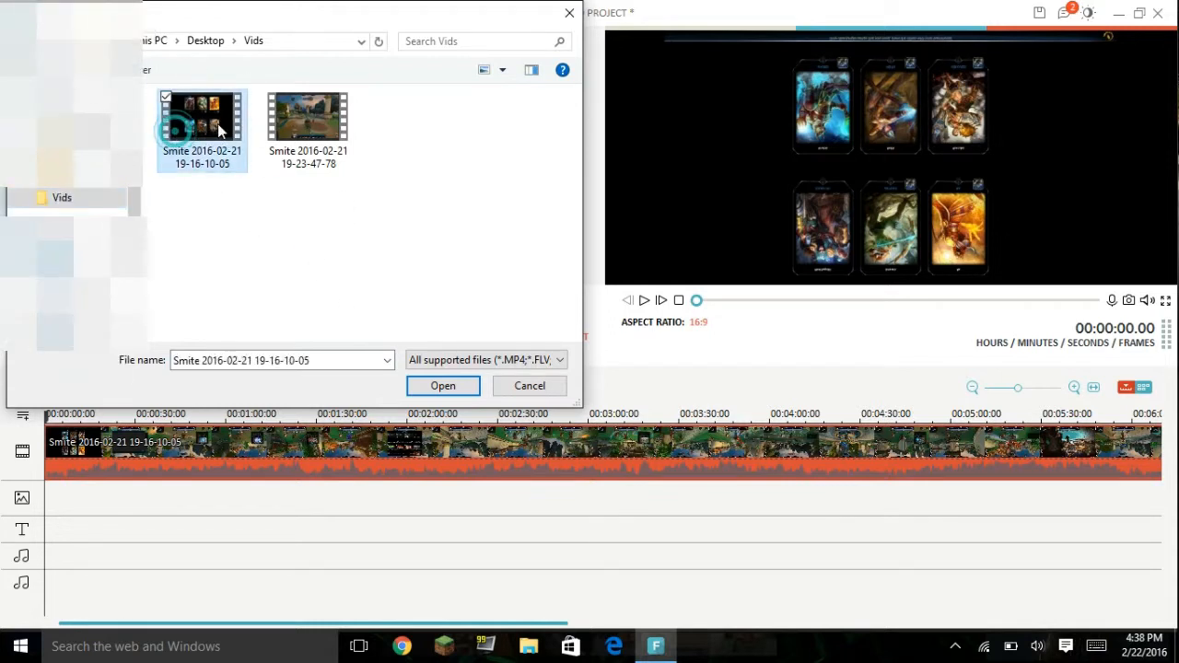
{"action": "left_click", "coordinate": [571, 15]}
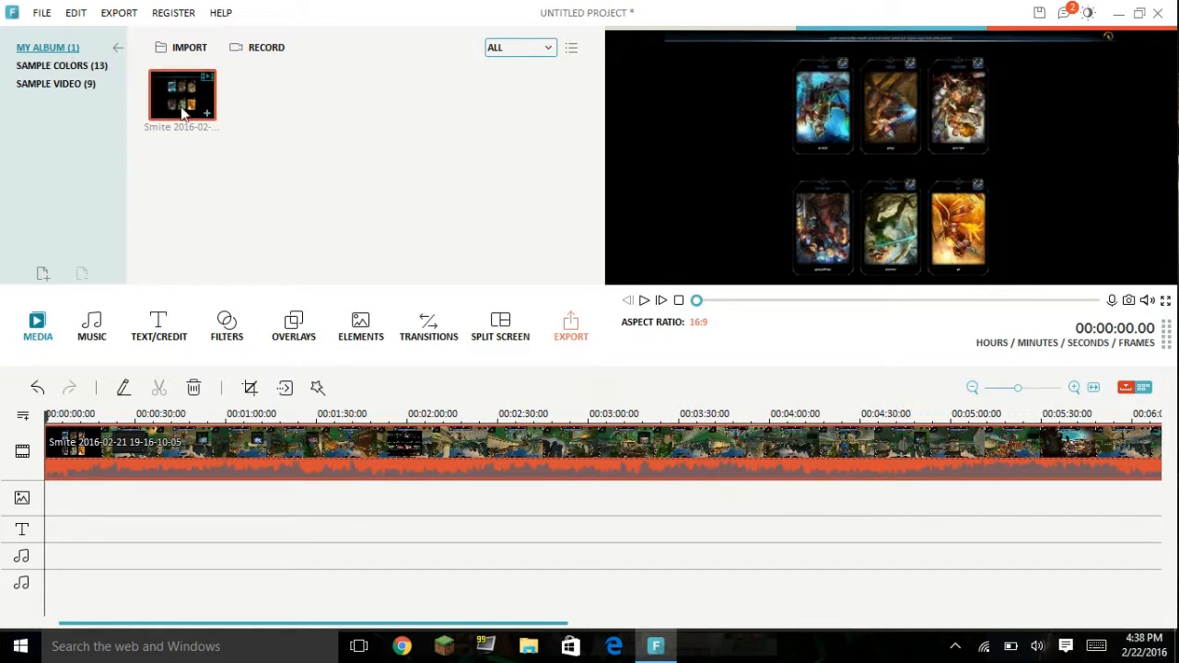
{"action": "right_click", "coordinate": [192, 440]}
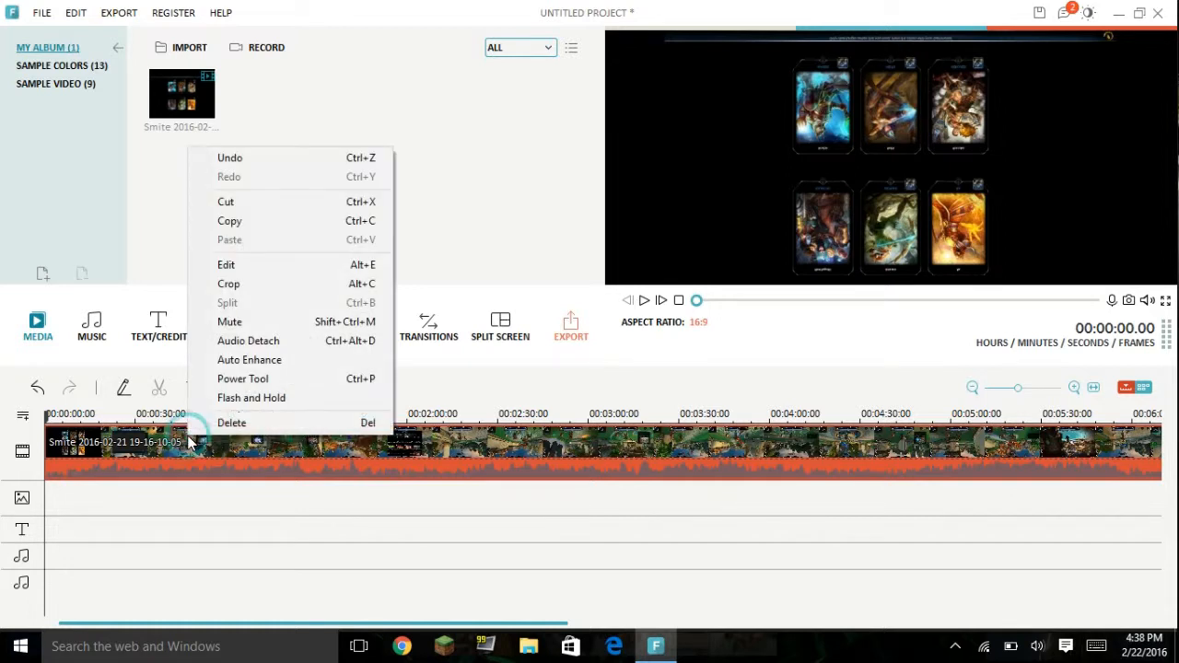
{"action": "left_click", "coordinate": [286, 265]}
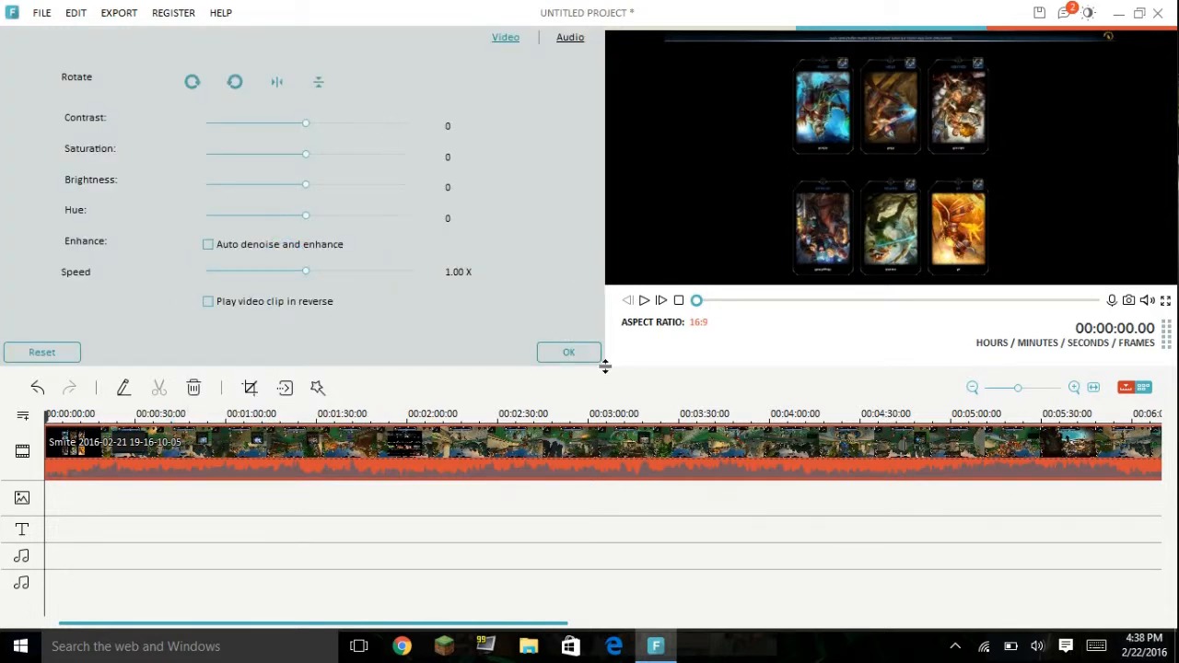
{"action": "left_click", "coordinate": [589, 356]}
{"action": "right_click", "coordinate": [149, 450]}
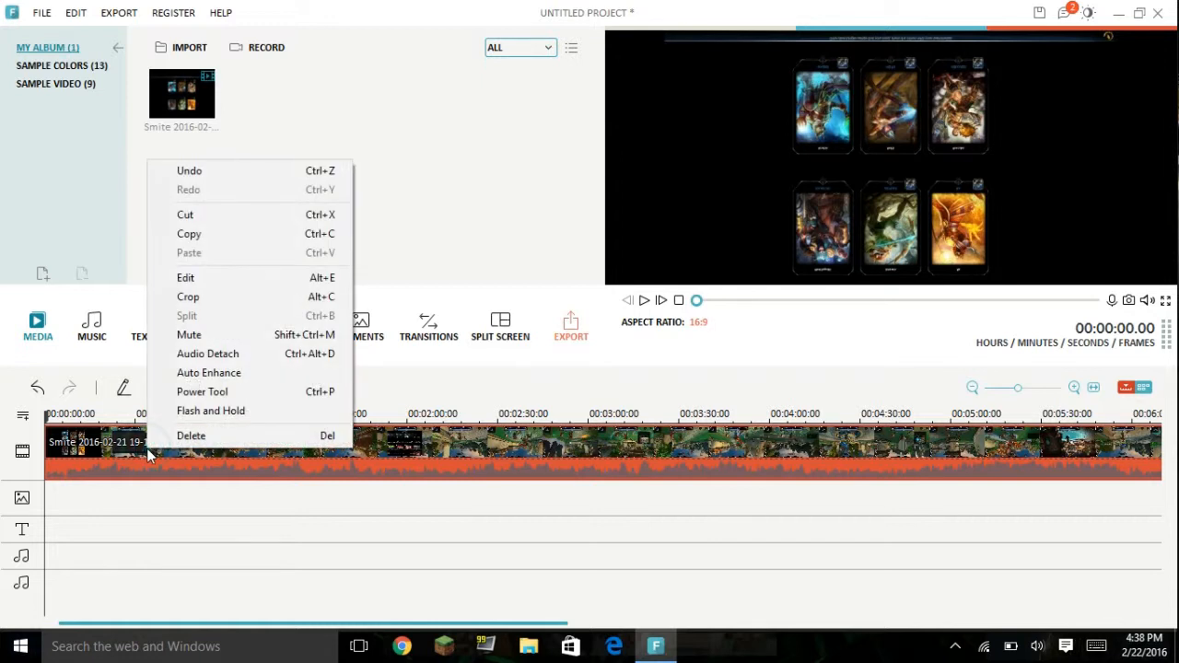
{"action": "left_click", "coordinate": [441, 510]}
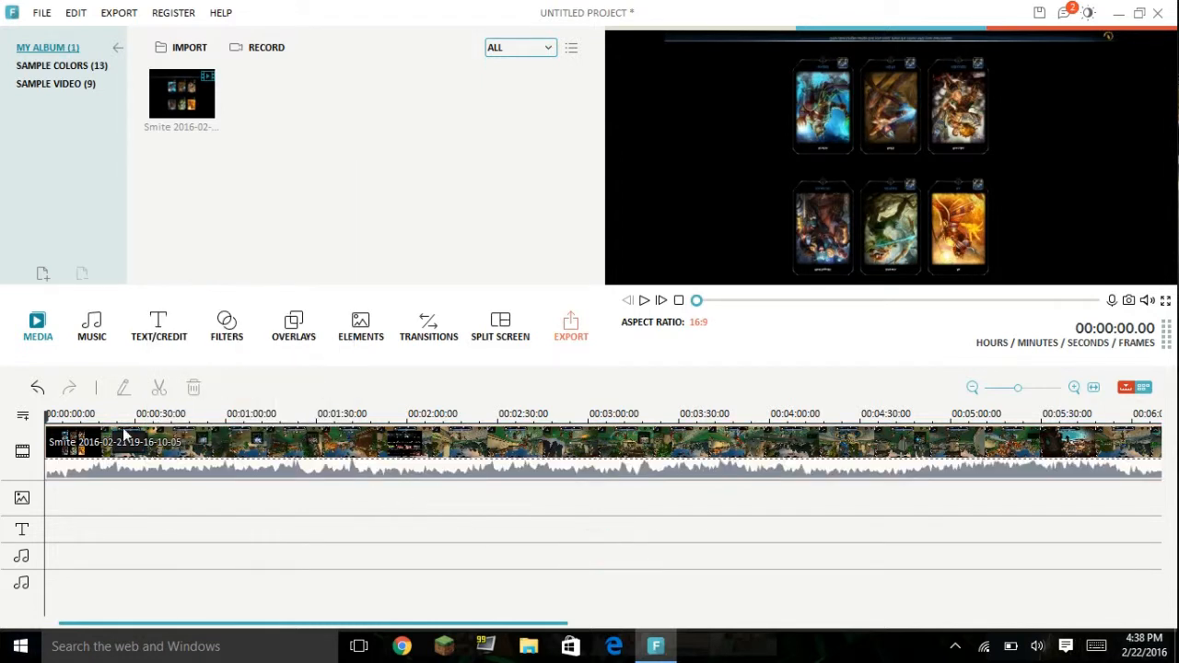
Step: Flip the Smite clip on the timeline vertically in its video edit settings
{"action": "left_click", "coordinate": [204, 458]}
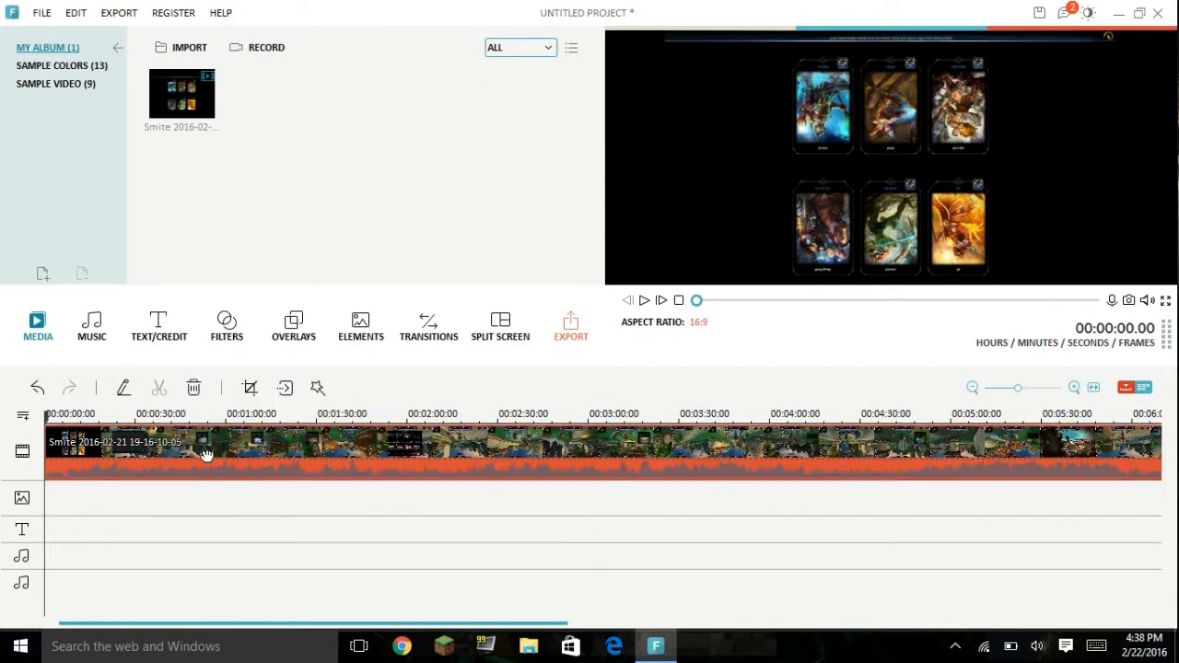
{"action": "right_click", "coordinate": [206, 455]}
{"action": "left_click", "coordinate": [298, 286]}
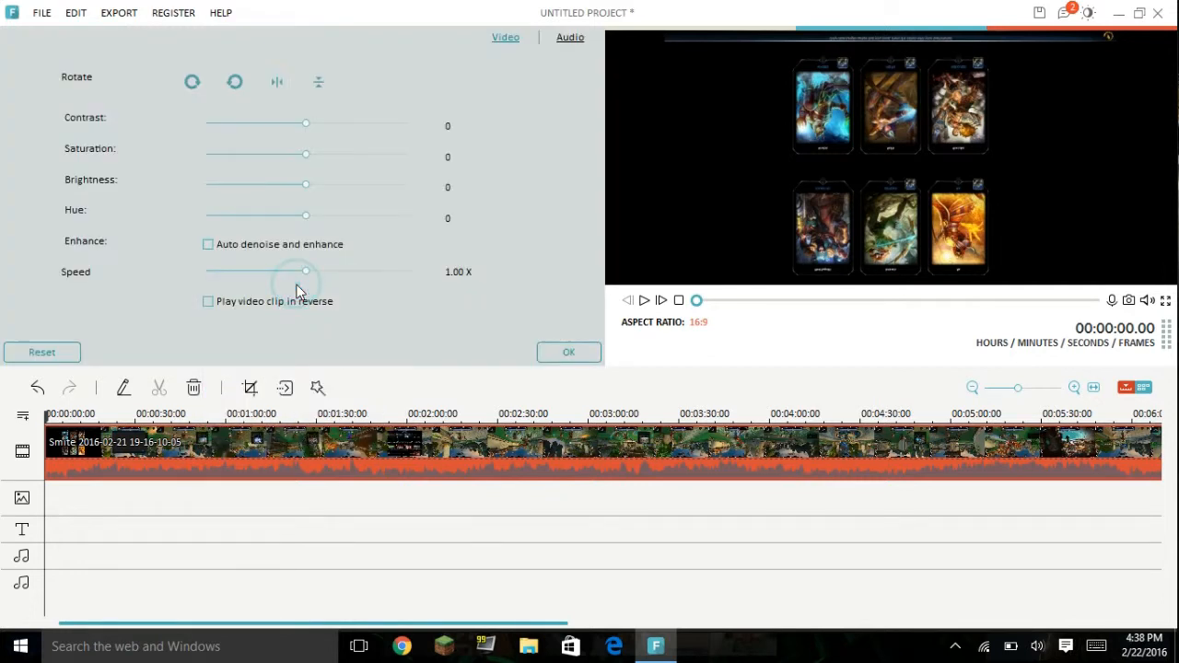
{"action": "left_click", "coordinate": [319, 90]}
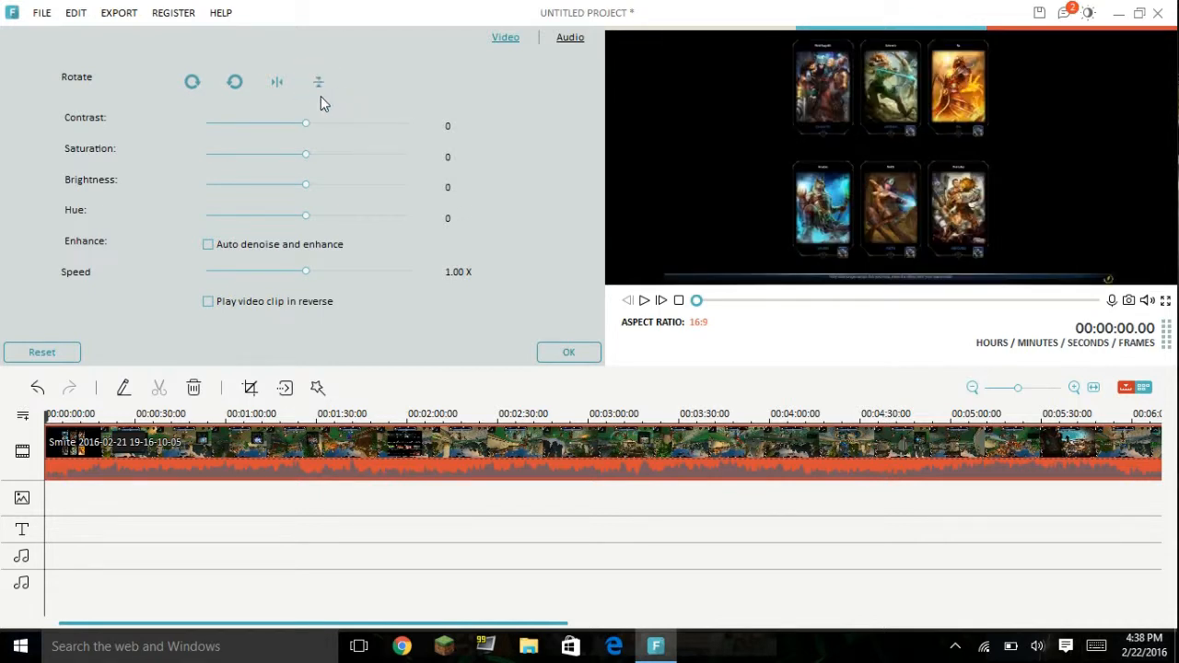
Step: Try rotating the clip counterclockwise through a full turn and flipping it horizontally and back
{"action": "left_click", "coordinate": [236, 83]}
{"action": "left_click", "coordinate": [233, 84]}
{"action": "left_click", "coordinate": [233, 84]}
{"action": "left_click", "coordinate": [233, 83]}
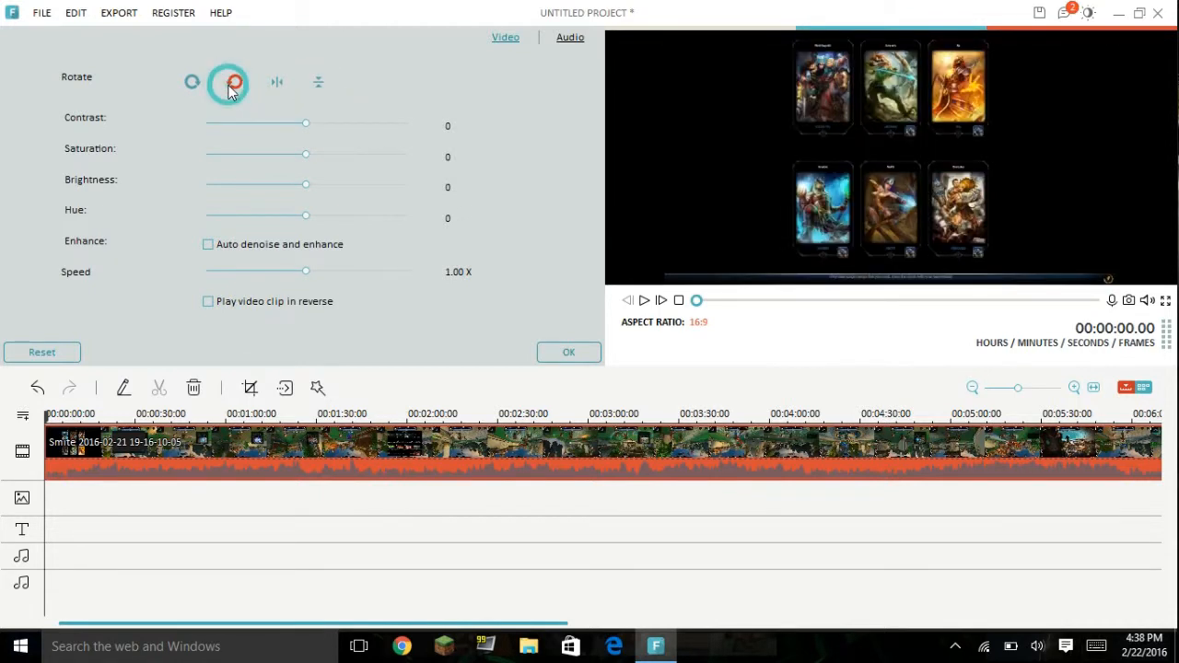
{"action": "left_click", "coordinate": [282, 88]}
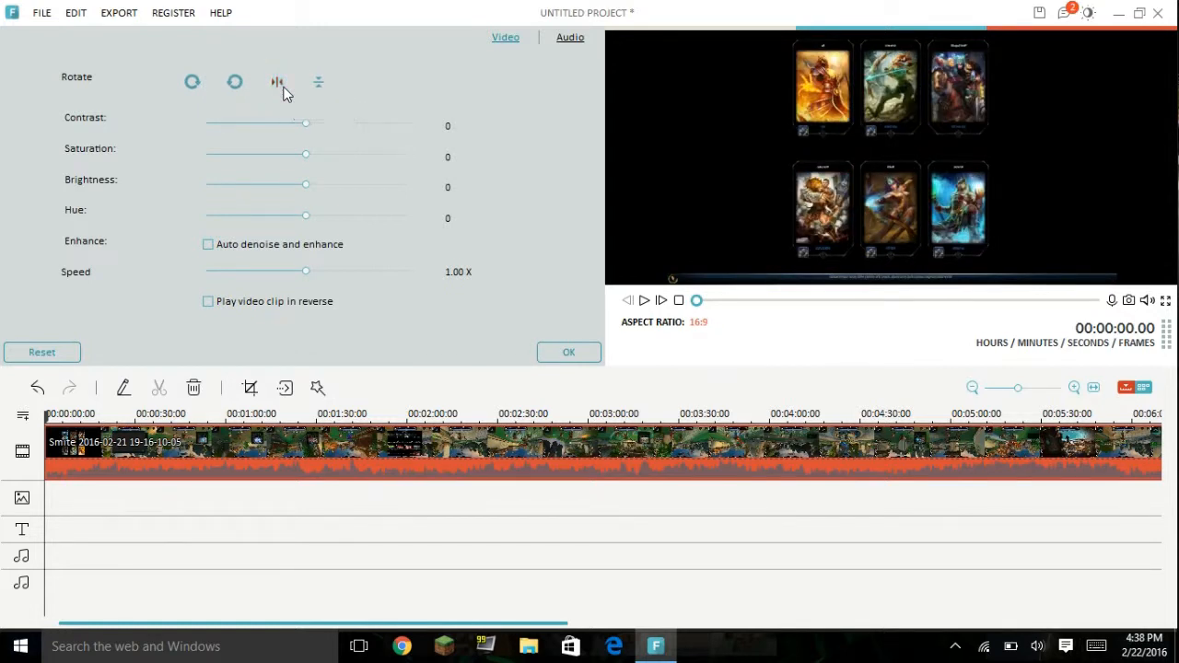
{"action": "left_click", "coordinate": [282, 89]}
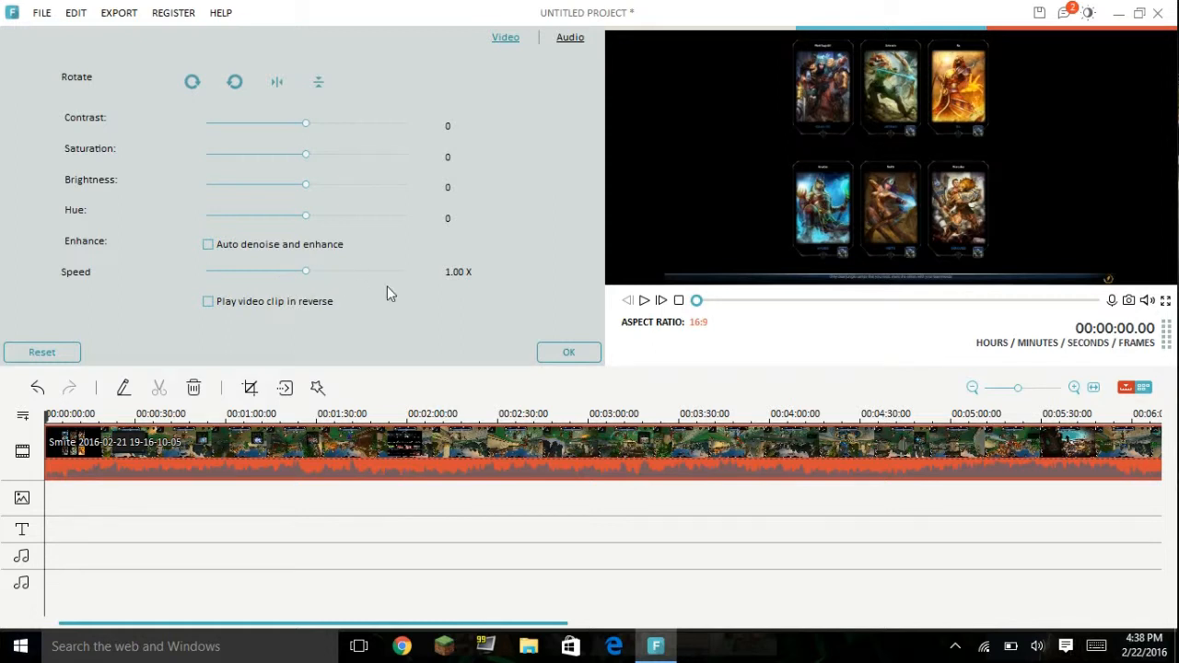
Step: Apply the clip edits and add the Particle 8 title at the start of the timeline
{"action": "left_click", "coordinate": [568, 354]}
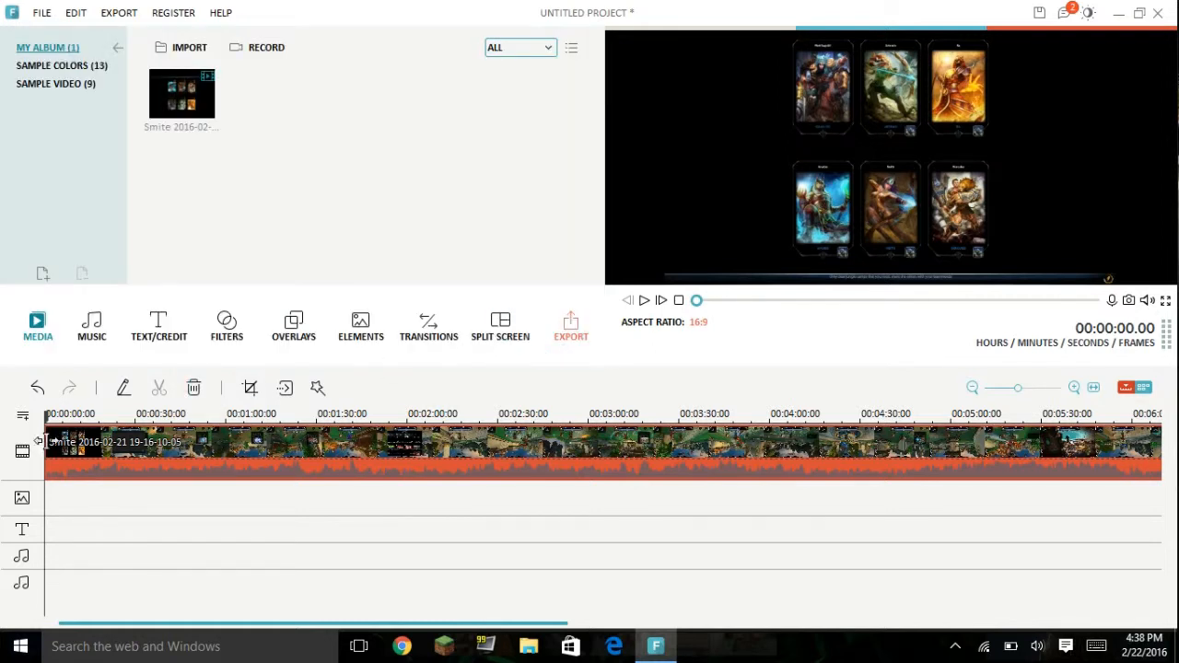
{"action": "left_click_drag", "start_coordinate": [47, 412], "coordinate": [20, 377]}
{"action": "left_click", "coordinate": [167, 338]}
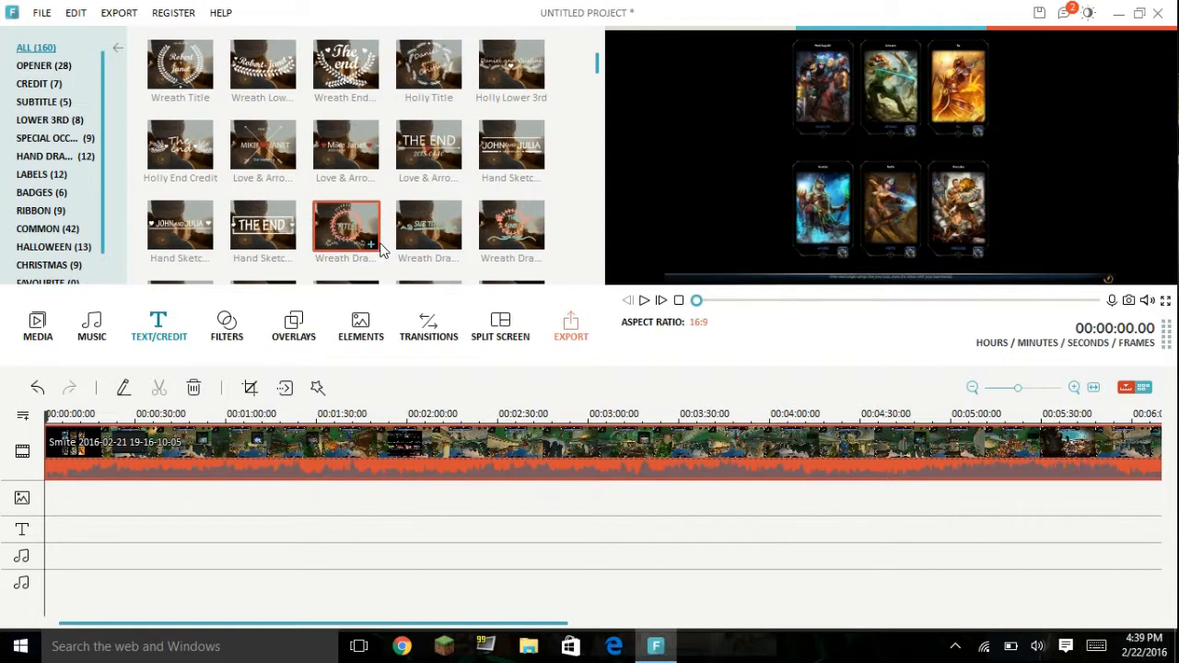
{"action": "left_click_drag", "start_coordinate": [597, 70], "coordinate": [584, 206]}
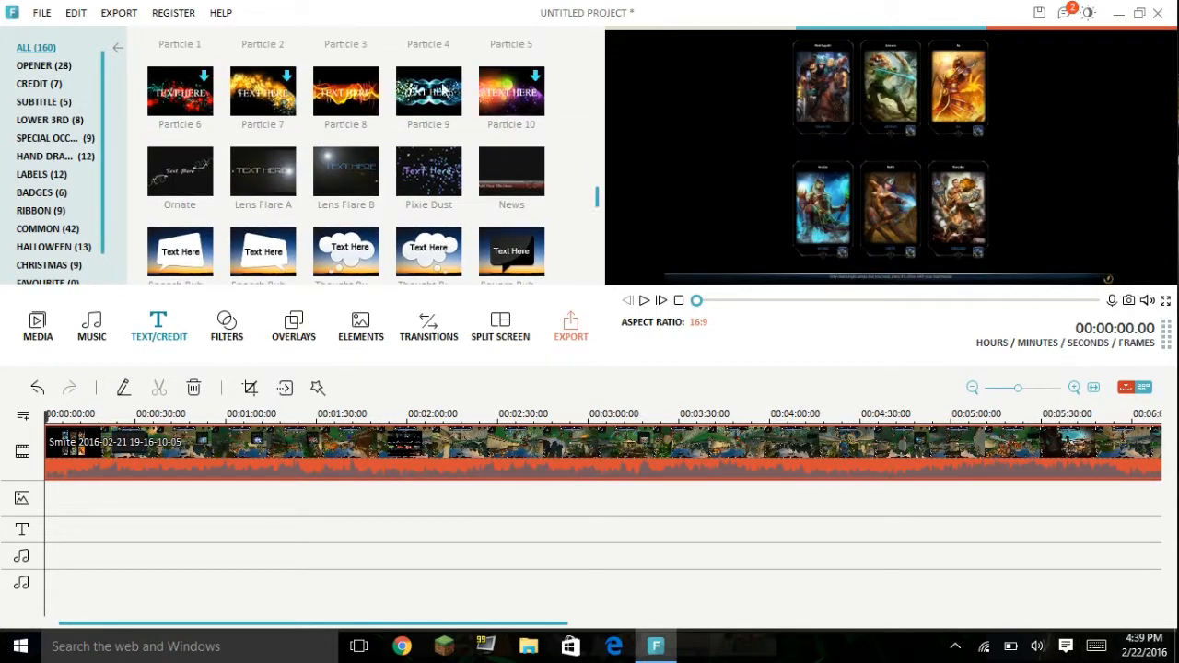
{"action": "left_click", "coordinate": [362, 108]}
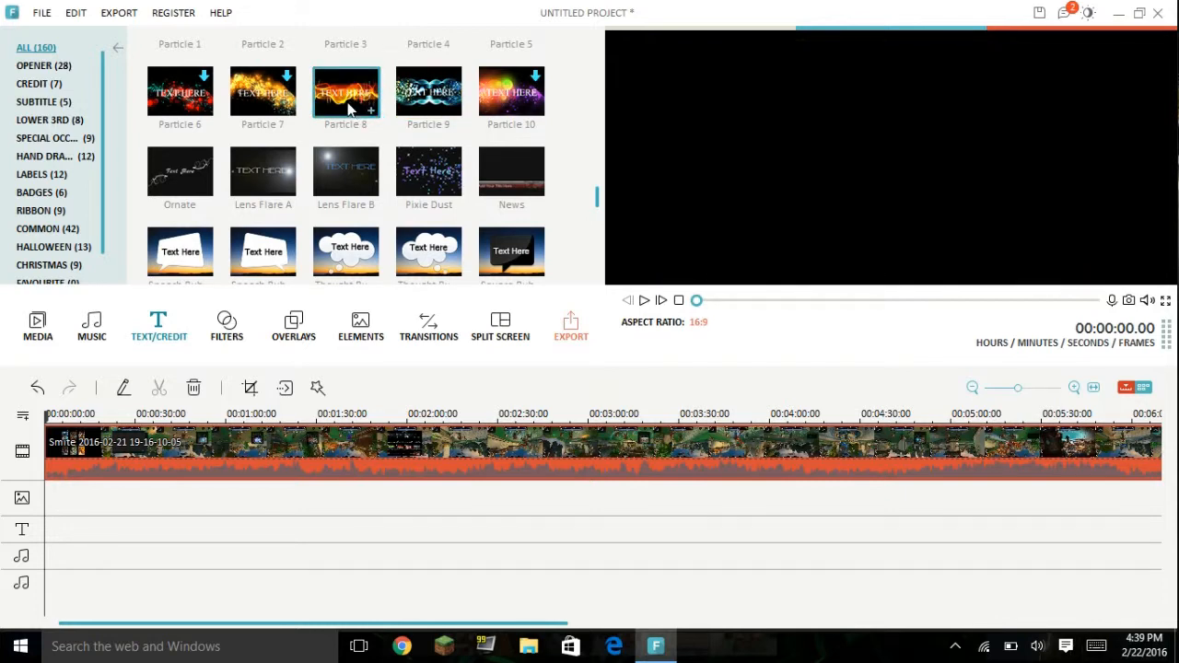
{"action": "left_click", "coordinate": [371, 114]}
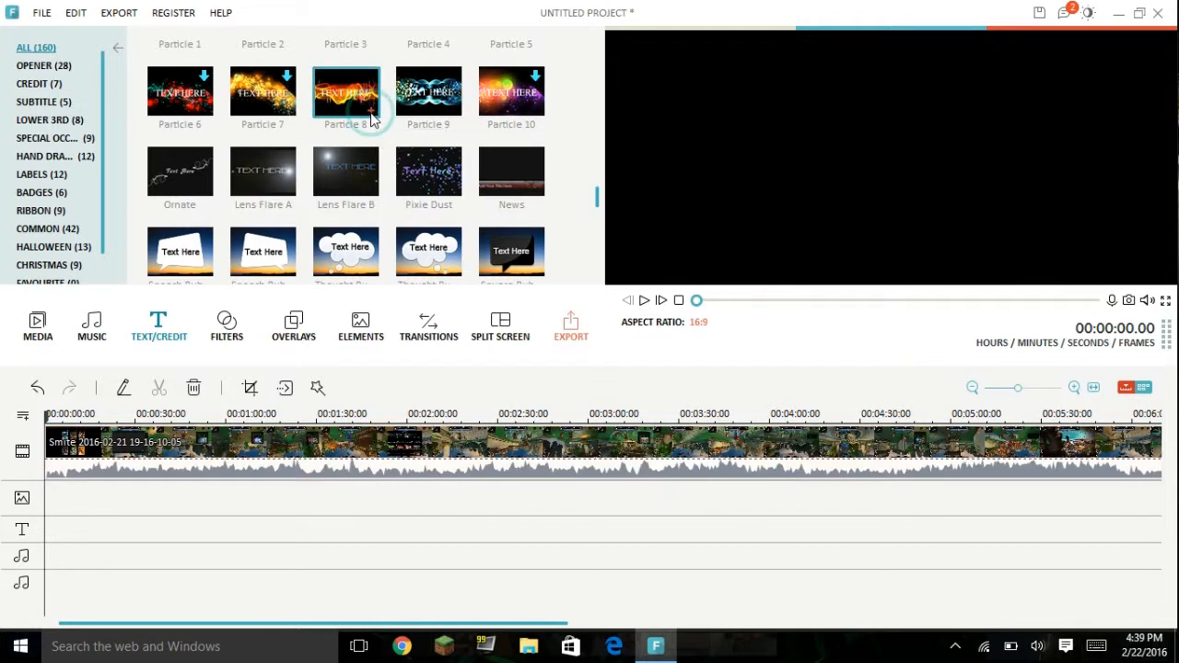
Step: Replace the placeholder text of the title on the text track with "Peace"
{"action": "left_click", "coordinate": [51, 527]}
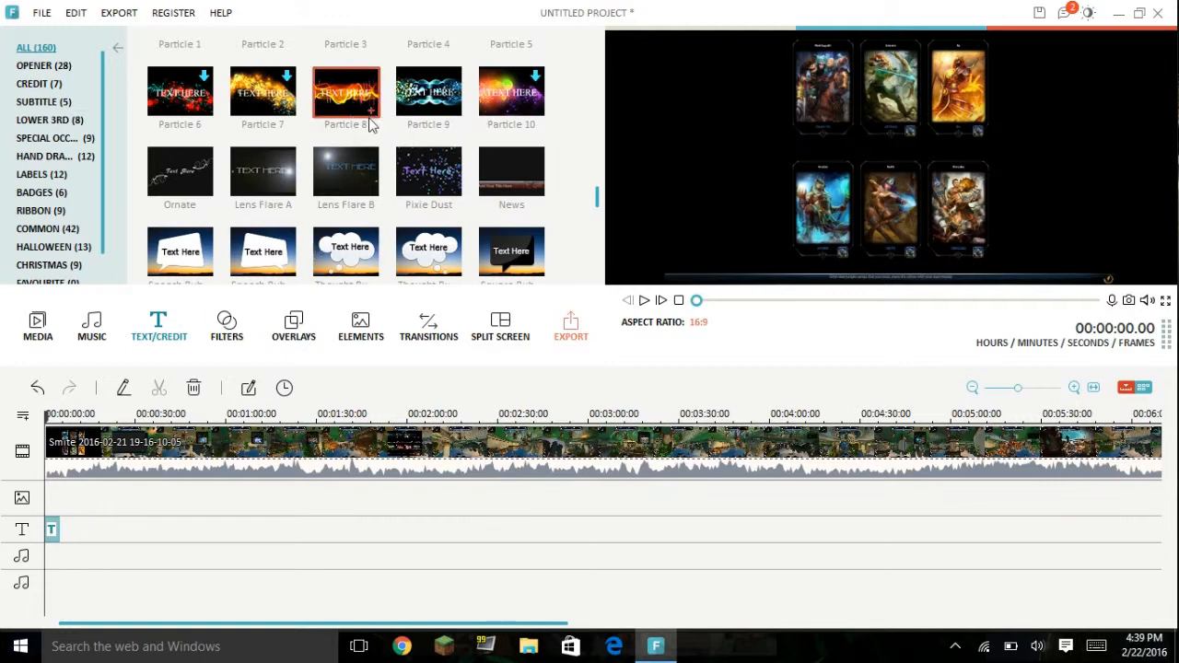
{"action": "double_click", "coordinate": [53, 532]}
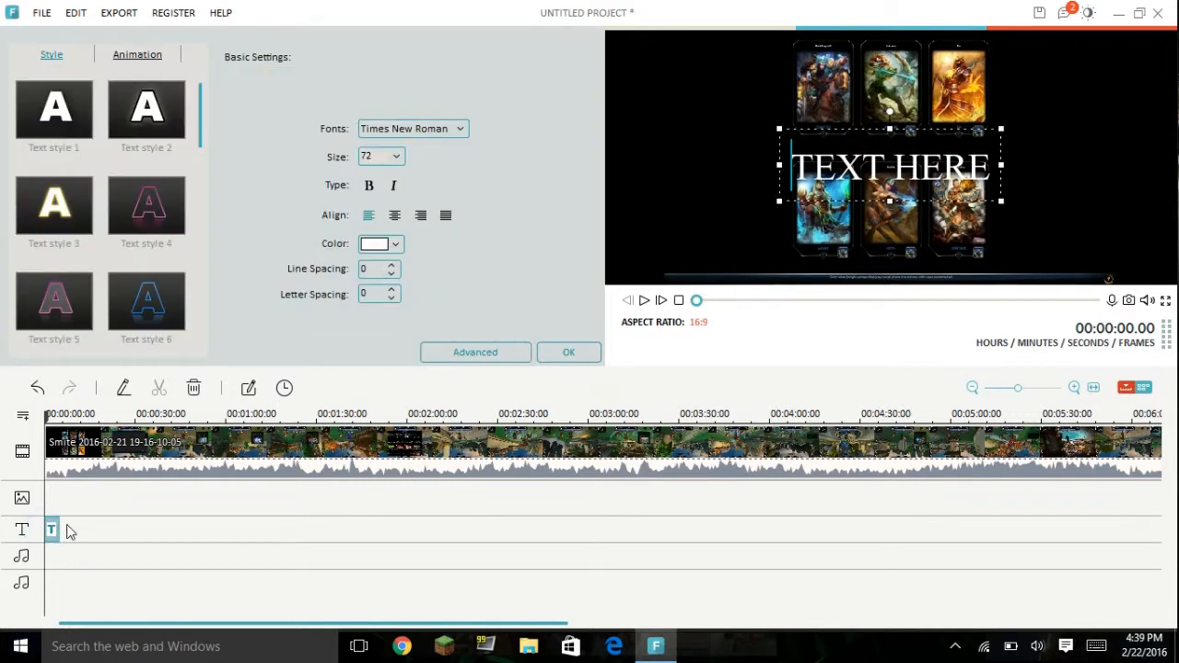
{"action": "left_click", "coordinate": [895, 164]}
{"action": "left_click", "coordinate": [965, 164]}
{"action": "left_click", "coordinate": [980, 164]}
{"action": "left_click", "coordinate": [996, 167]}
{"action": "key", "text": "BackSpace"}
{"action": "key", "text": "BackSpace"}
{"action": "key", "text": "BackSpace"}
{"action": "key", "text": "BackSpace"}
{"action": "key", "text": "BackSpace"}
{"action": "key", "text": "BackSpace"}
{"action": "key", "text": "BackSpace"}
{"action": "key", "text": "BackSpace"}
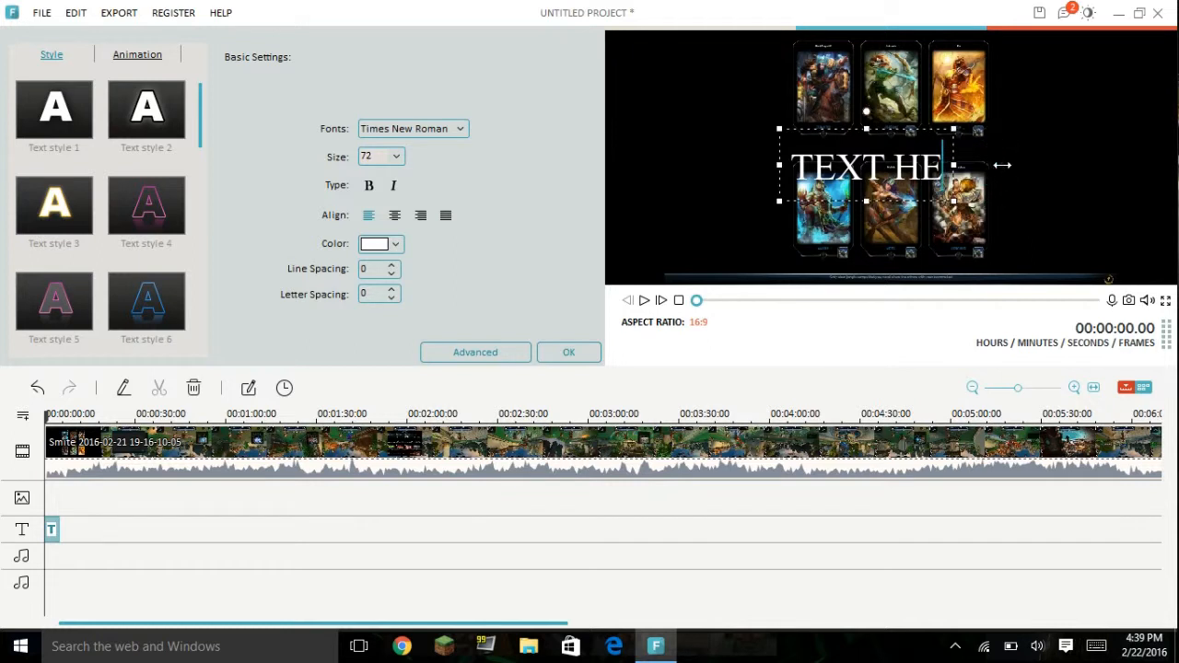
{"action": "key", "text": "BackSpace"}
{"action": "type", "text": "Peace"}
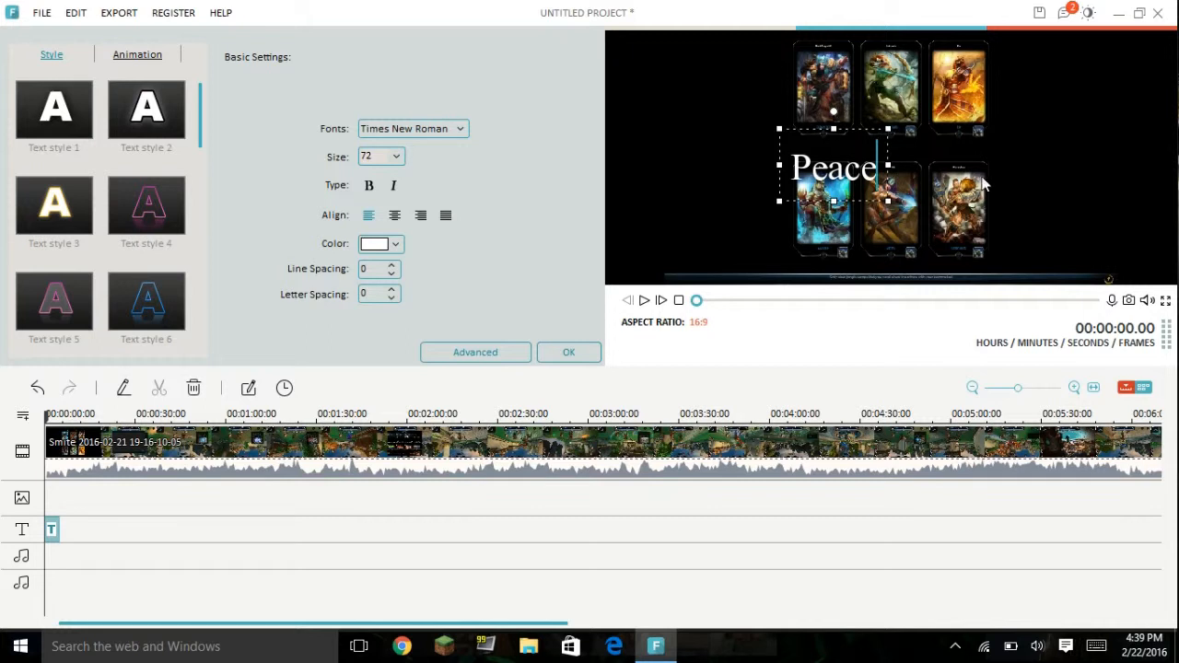
Step: Stretch the "Peace" text box wider and taller across the middle of the preview, then deselect it
{"action": "left_click_drag", "start_coordinate": [887, 168], "coordinate": [1084, 176]}
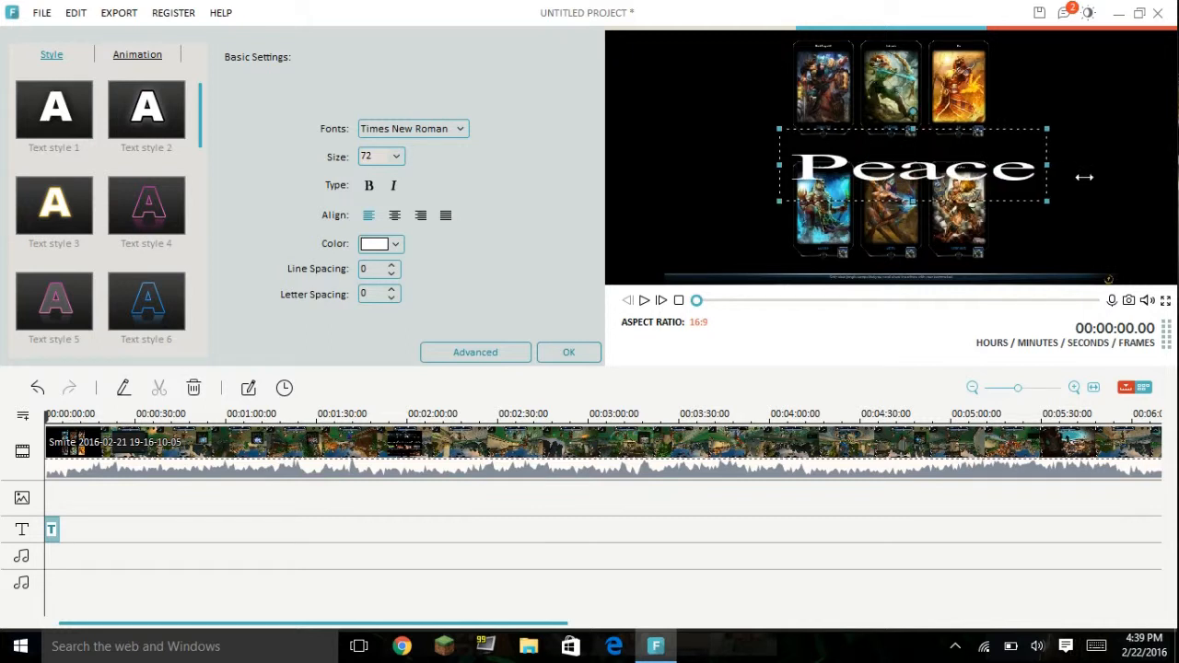
{"action": "left_click_drag", "start_coordinate": [917, 135], "coordinate": [914, 85]}
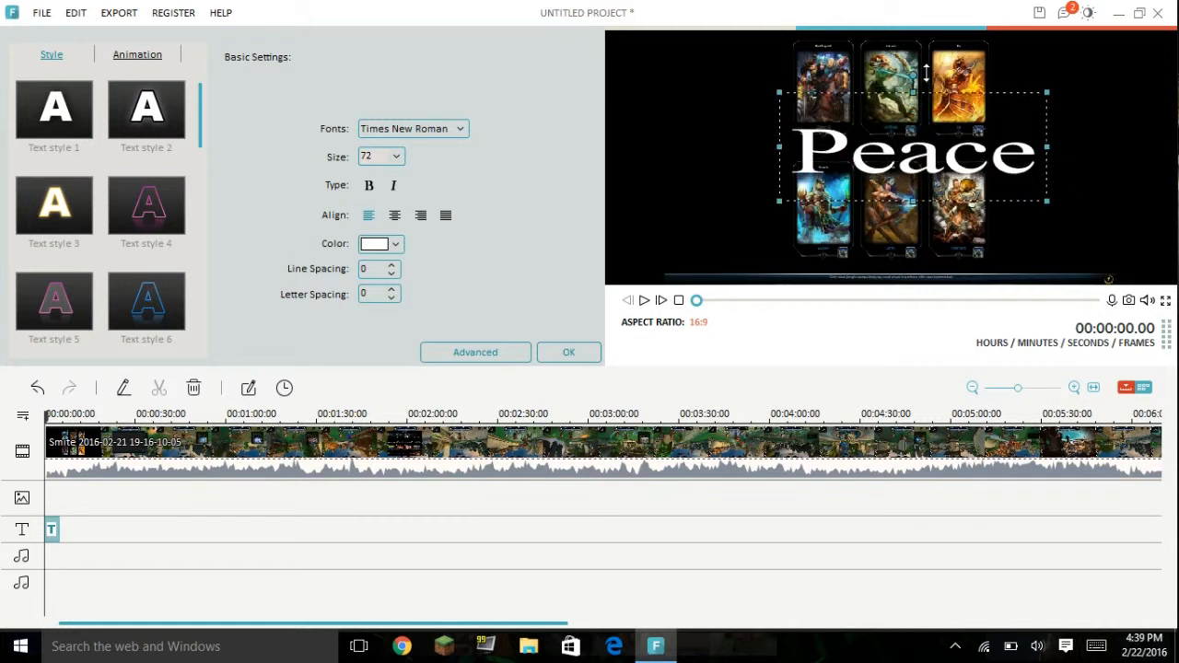
{"action": "left_click_drag", "start_coordinate": [913, 200], "coordinate": [912, 262]}
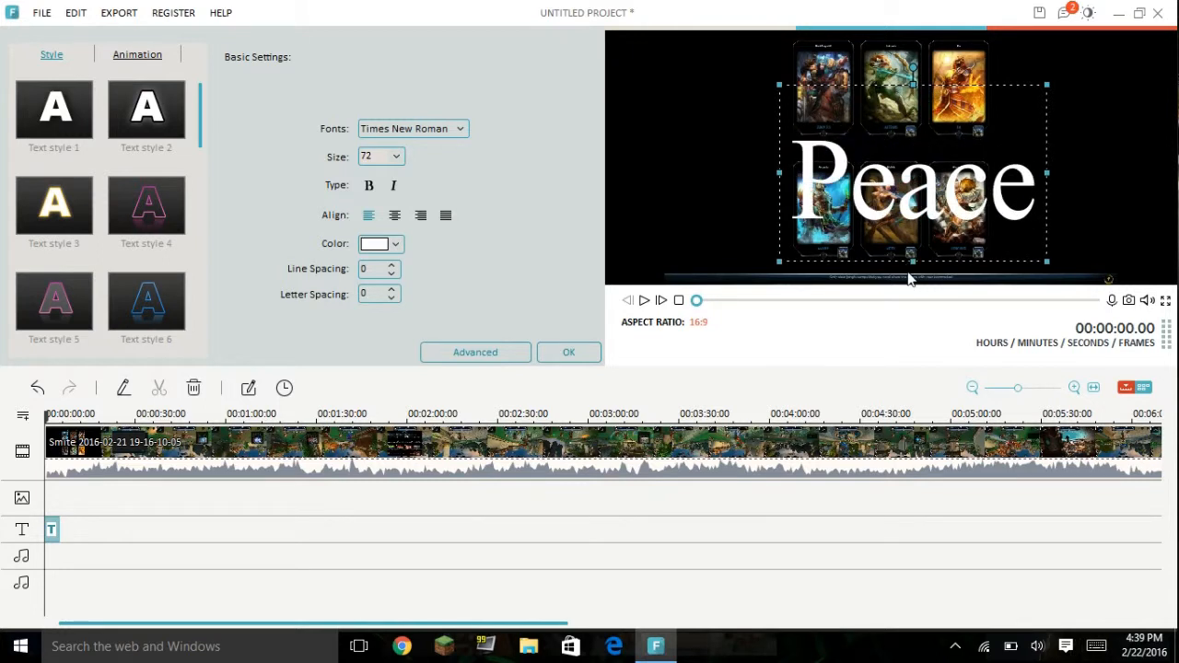
{"action": "left_click", "coordinate": [1074, 192]}
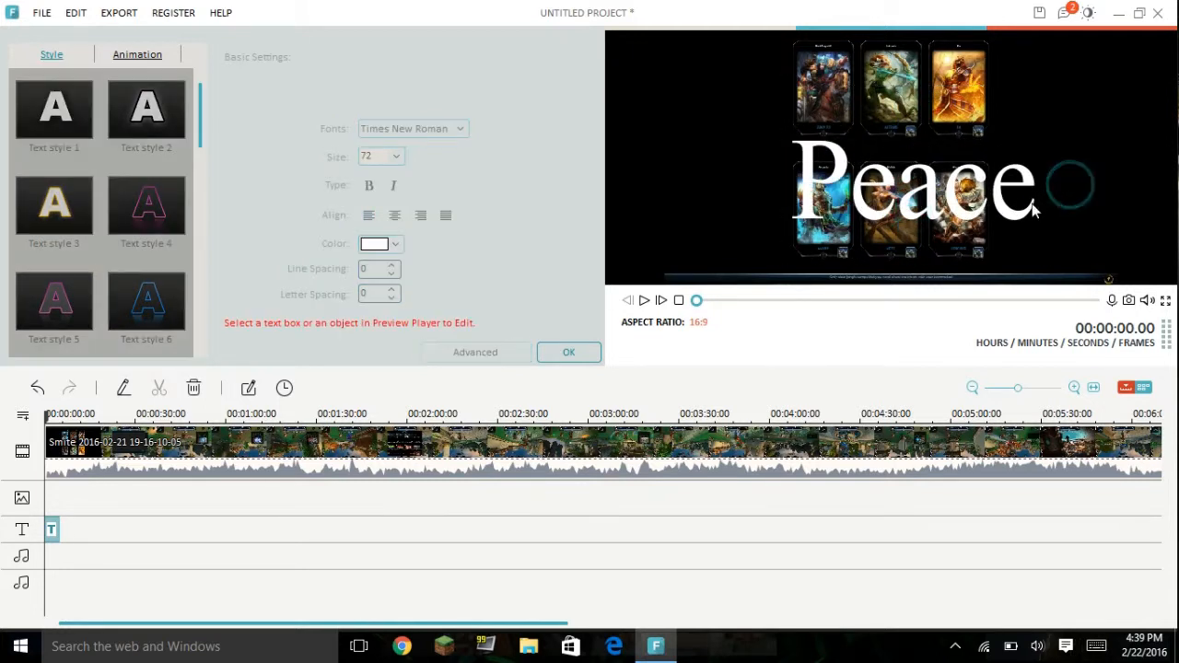
Step: Try to adjust the length of the "Peace" title on the text track, with the playhead at 00:00:04.24
{"action": "left_click", "coordinate": [49, 527]}
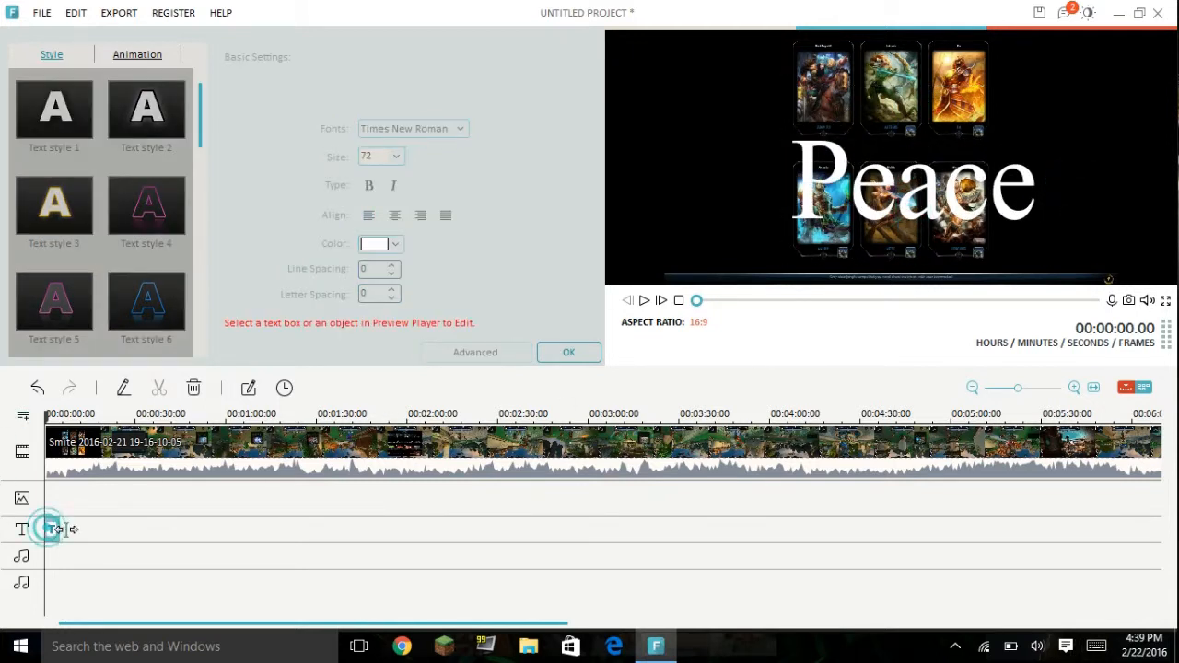
{"action": "left_click", "coordinate": [58, 531]}
{"action": "left_click", "coordinate": [58, 529]}
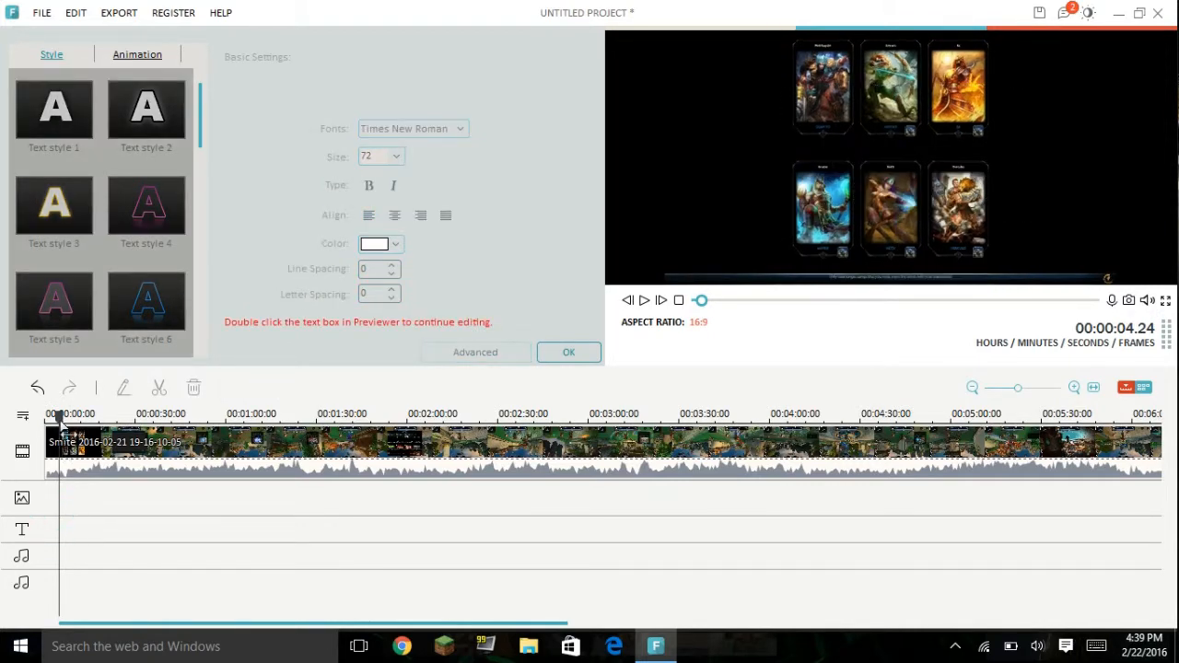
{"action": "left_click", "coordinate": [59, 418]}
{"action": "left_click", "coordinate": [63, 536]}
{"action": "left_click", "coordinate": [48, 538]}
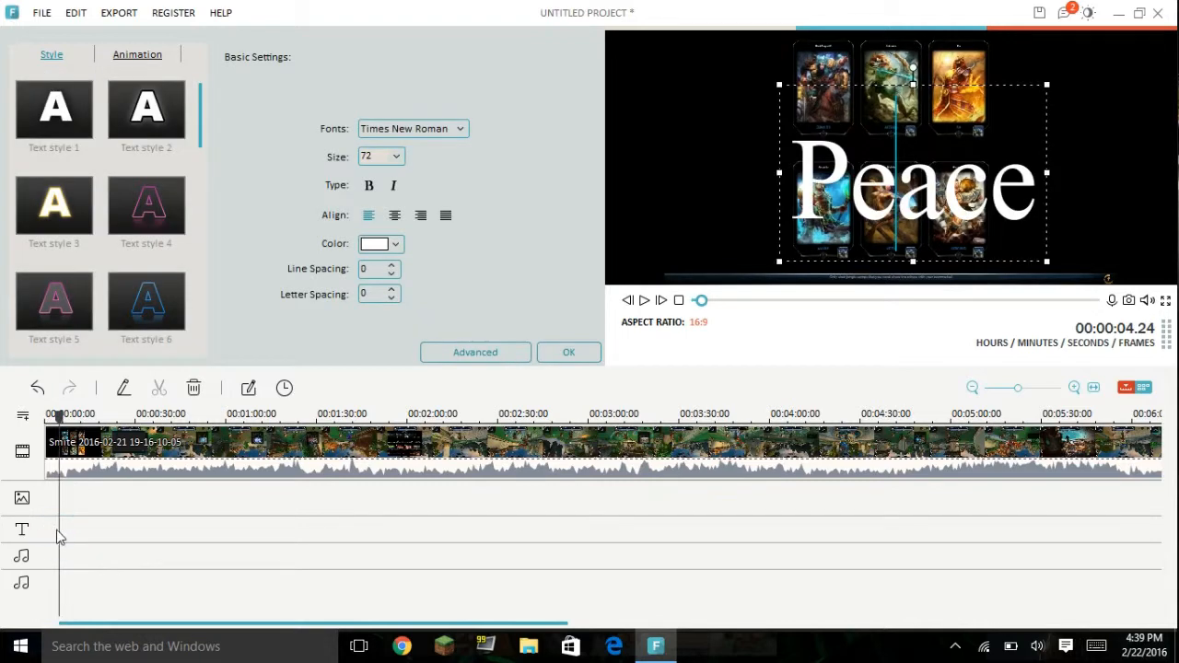
{"action": "left_click", "coordinate": [58, 532]}
Step: Try to reselect the very short "Peace" title at the start of the text track, and close the title editor
{"action": "left_click", "coordinate": [97, 537]}
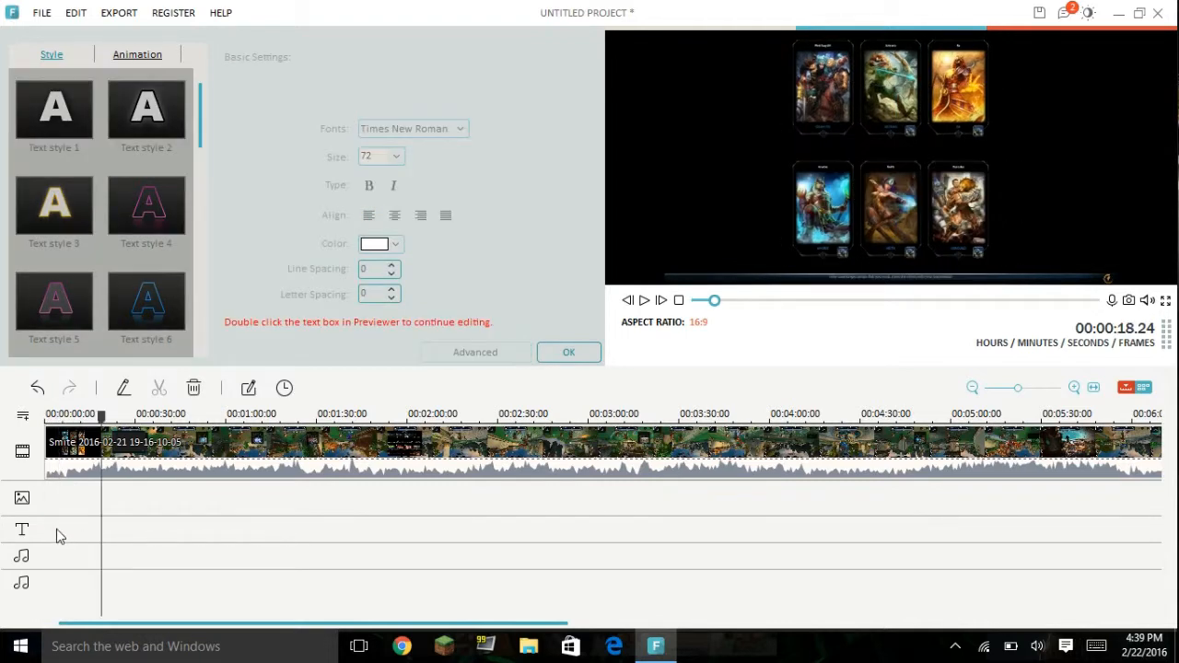
{"action": "left_click", "coordinate": [56, 531]}
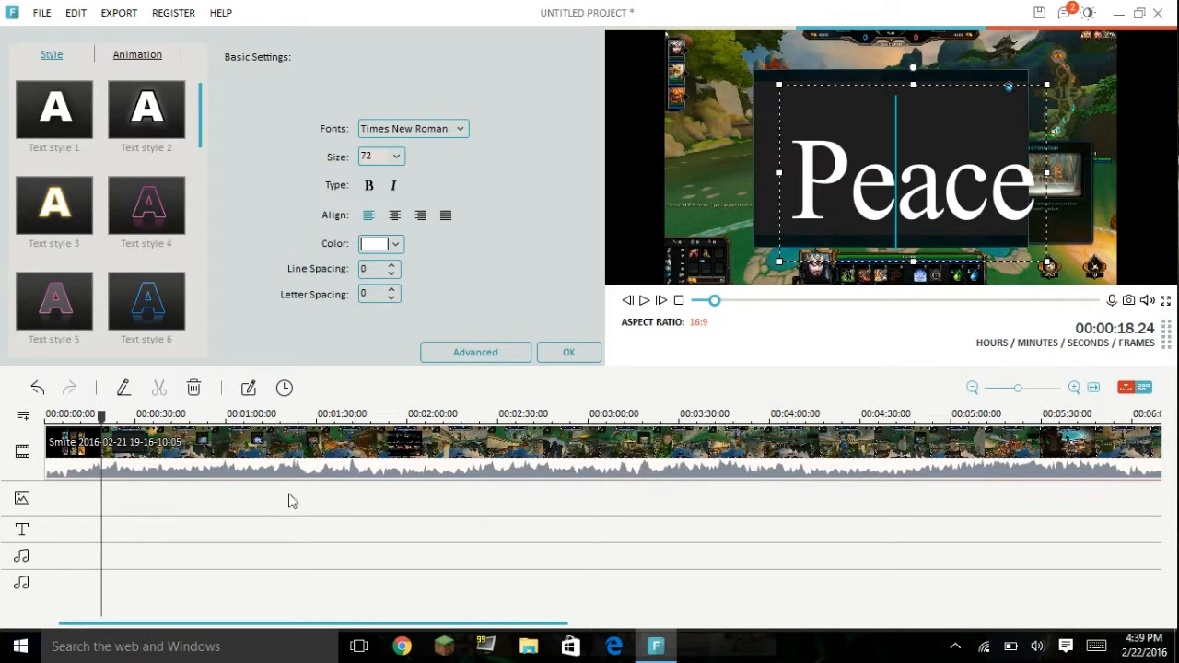
{"action": "left_click", "coordinate": [52, 533]}
{"action": "left_click_drag", "start_coordinate": [125, 528], "coordinate": [49, 531]}
{"action": "right_click", "coordinate": [49, 531]}
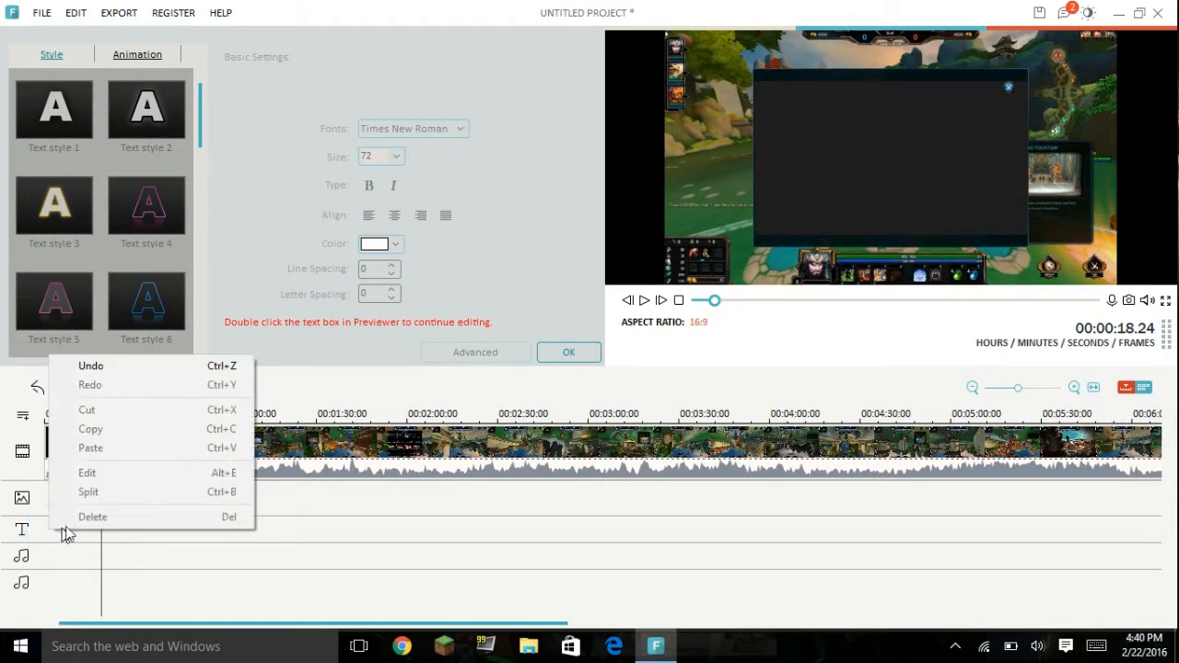
{"action": "left_click", "coordinate": [242, 546]}
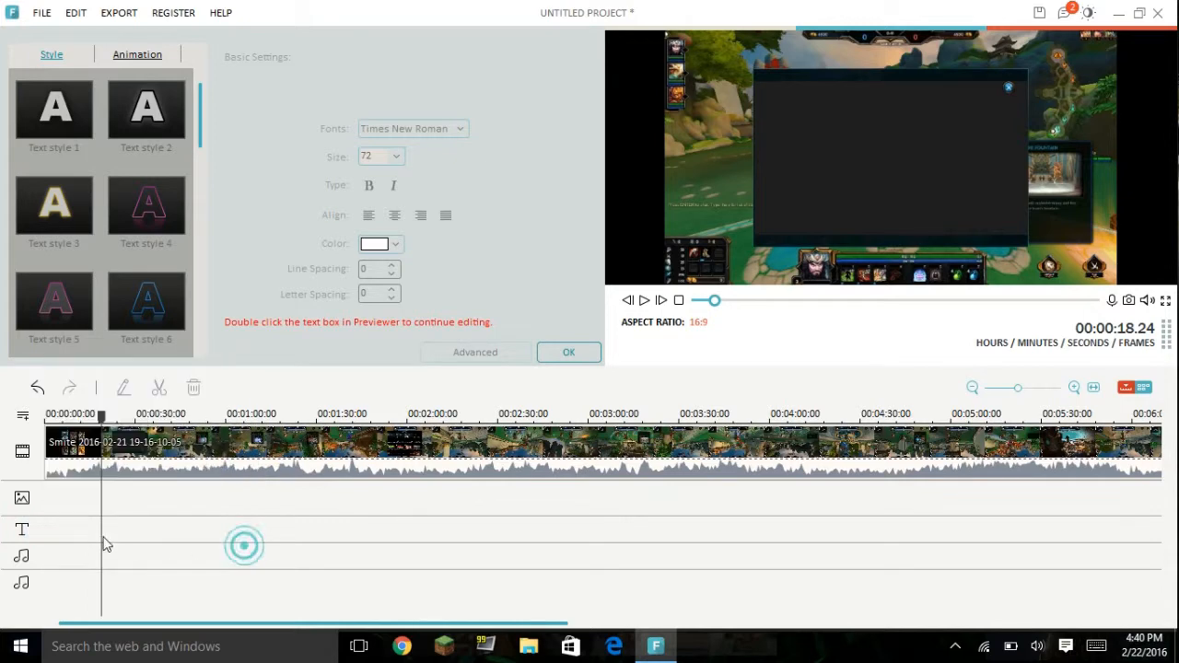
{"action": "right_click", "coordinate": [56, 539]}
{"action": "left_click", "coordinate": [1010, 93]}
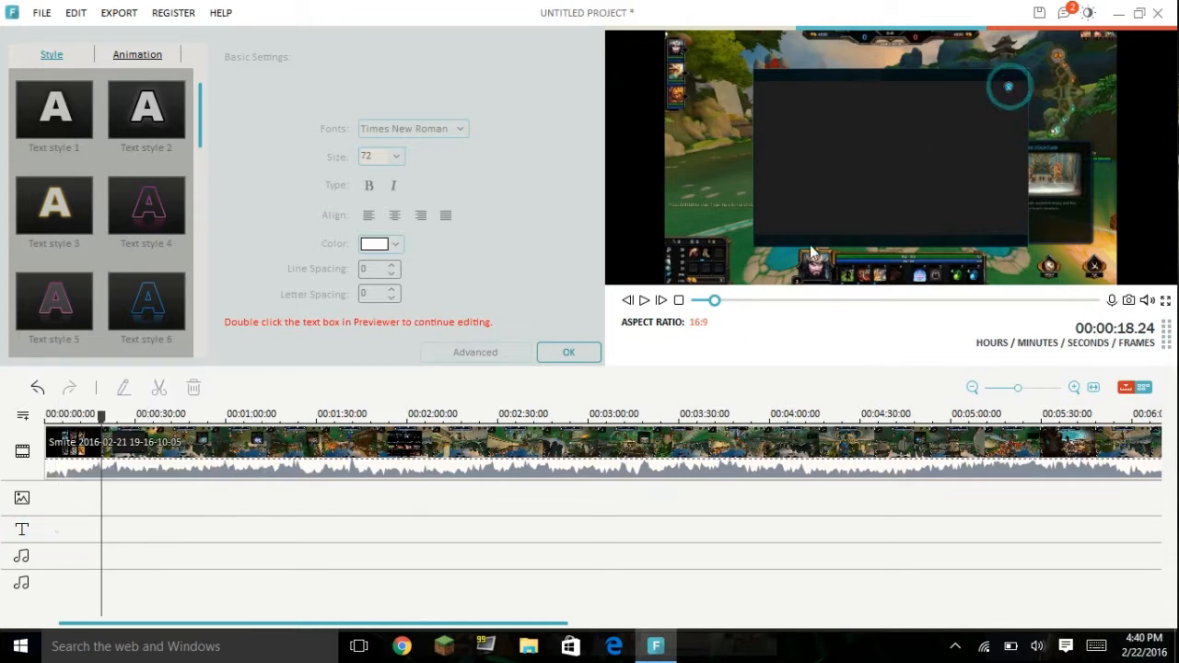
{"action": "left_click", "coordinate": [569, 354]}
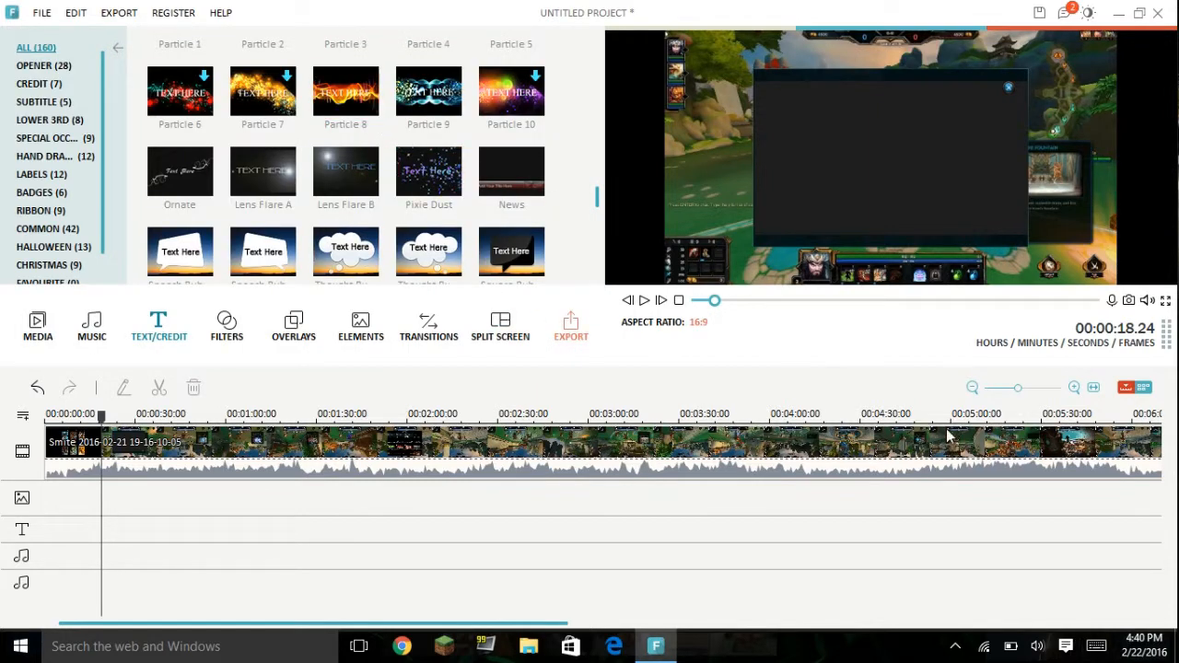
Step: Move the playhead to the end of the Smite gameplay clip, at 00:07:00.04
{"action": "left_click_drag", "start_coordinate": [715, 301], "coordinate": [994, 318]}
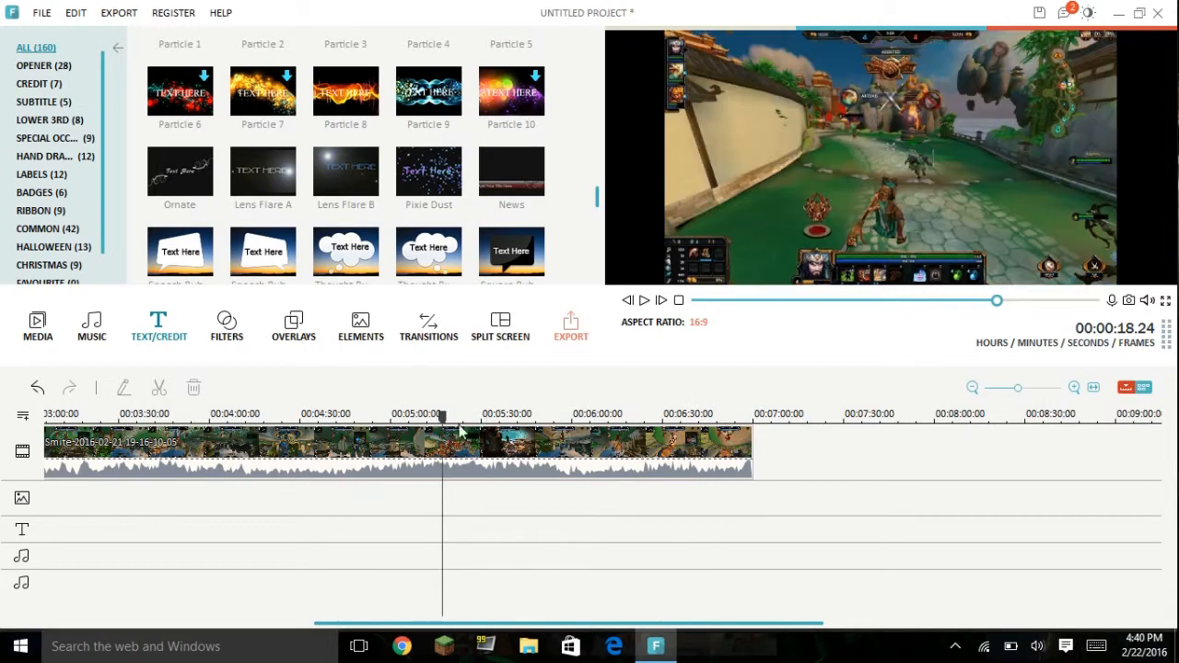
{"action": "left_click_drag", "start_coordinate": [444, 417], "coordinate": [567, 420]}
{"action": "left_click_drag", "start_coordinate": [485, 415], "coordinate": [559, 419]}
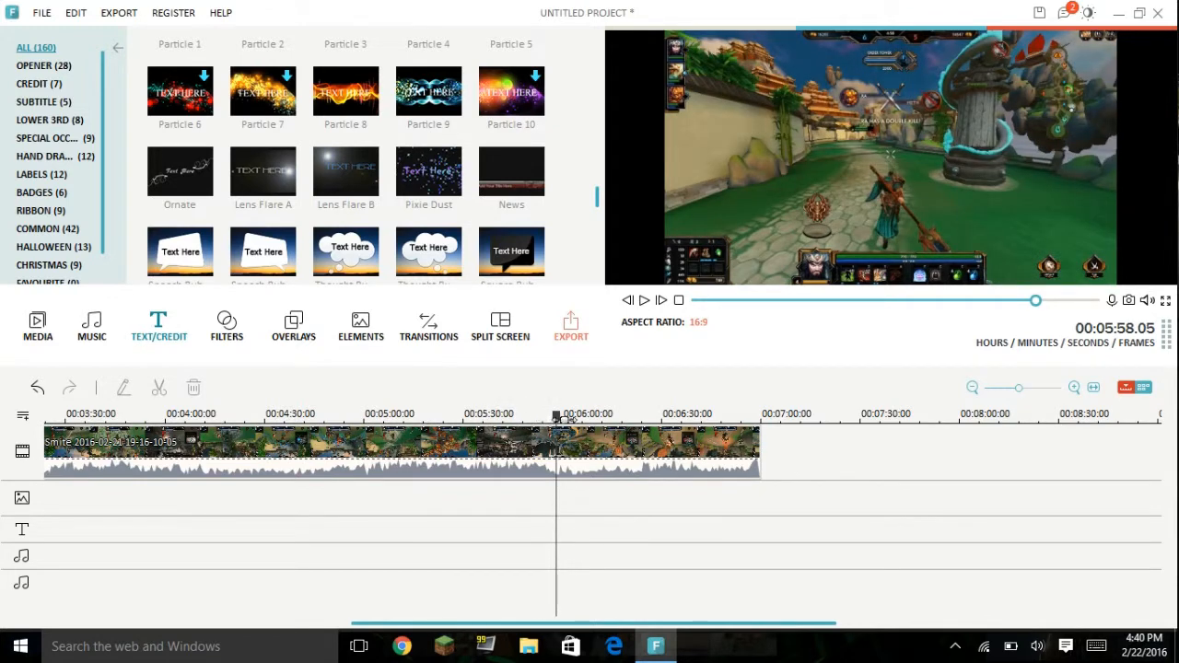
{"action": "left_click_drag", "start_coordinate": [478, 414], "coordinate": [1178, 383]}
{"action": "left_click_drag", "start_coordinate": [502, 415], "coordinate": [1119, 401]}
{"action": "left_click_drag", "start_coordinate": [842, 415], "coordinate": [1105, 412]}
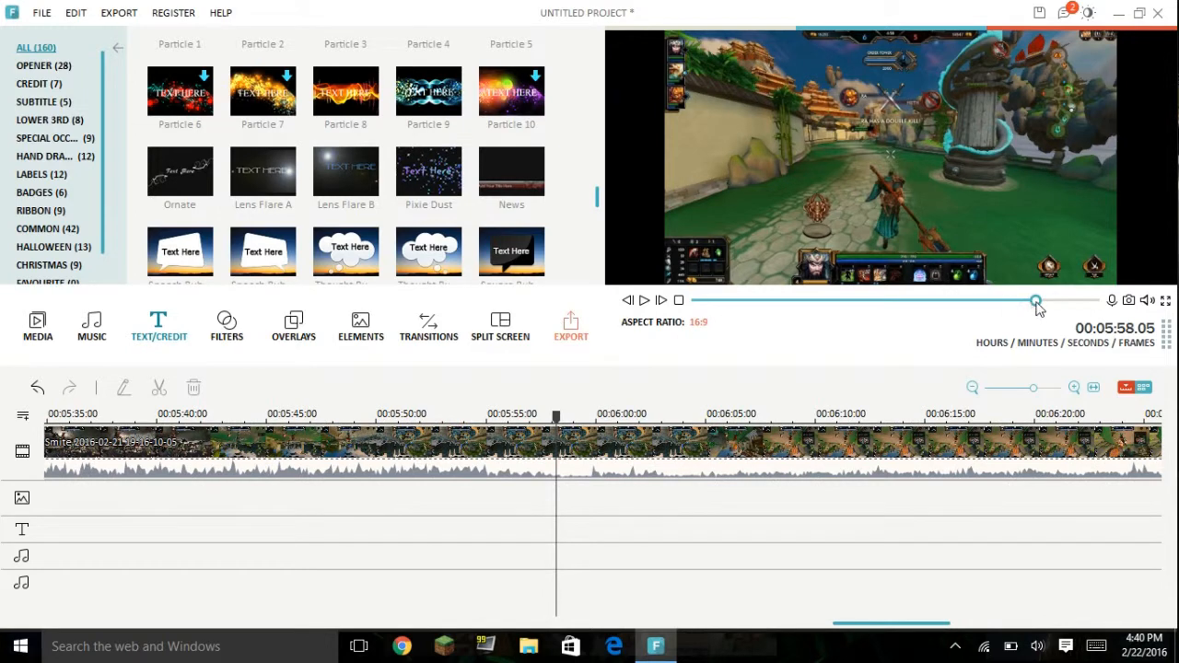
{"action": "left_click_drag", "start_coordinate": [1037, 301], "coordinate": [1094, 301]}
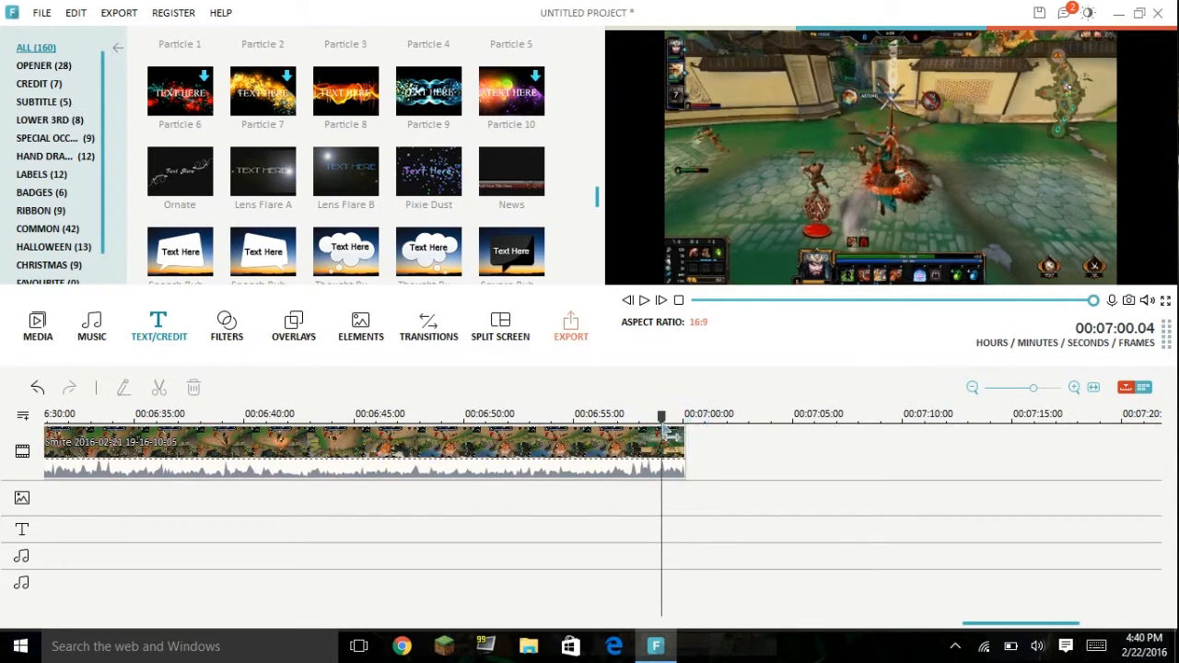
Step: Place a Particle 8 title on the text track over the end of the gameplay clip and trim it to finish with the clip
{"action": "left_click_drag", "start_coordinate": [377, 119], "coordinate": [786, 532]}
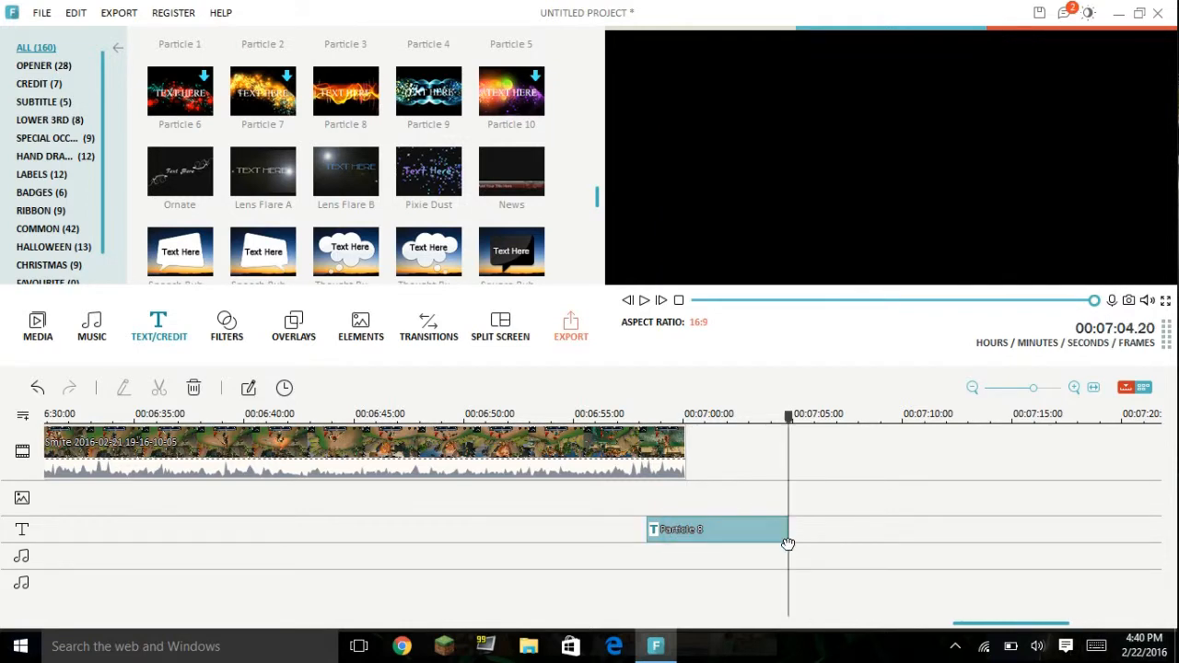
{"action": "left_click_drag", "start_coordinate": [790, 418], "coordinate": [736, 417]}
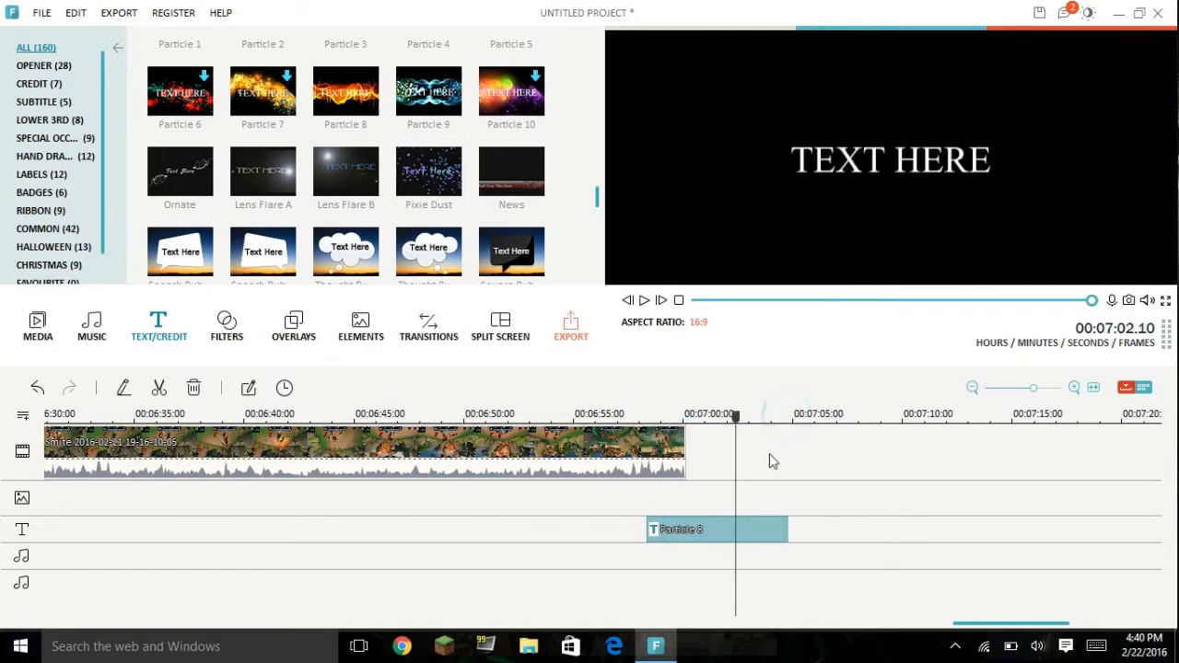
{"action": "left_click", "coordinate": [787, 530]}
{"action": "left_click_drag", "start_coordinate": [780, 529], "coordinate": [689, 528]}
Step: Return the playhead to the end of the gameplay clip at 00:07:00.04
{"action": "right_click", "coordinate": [522, 457]}
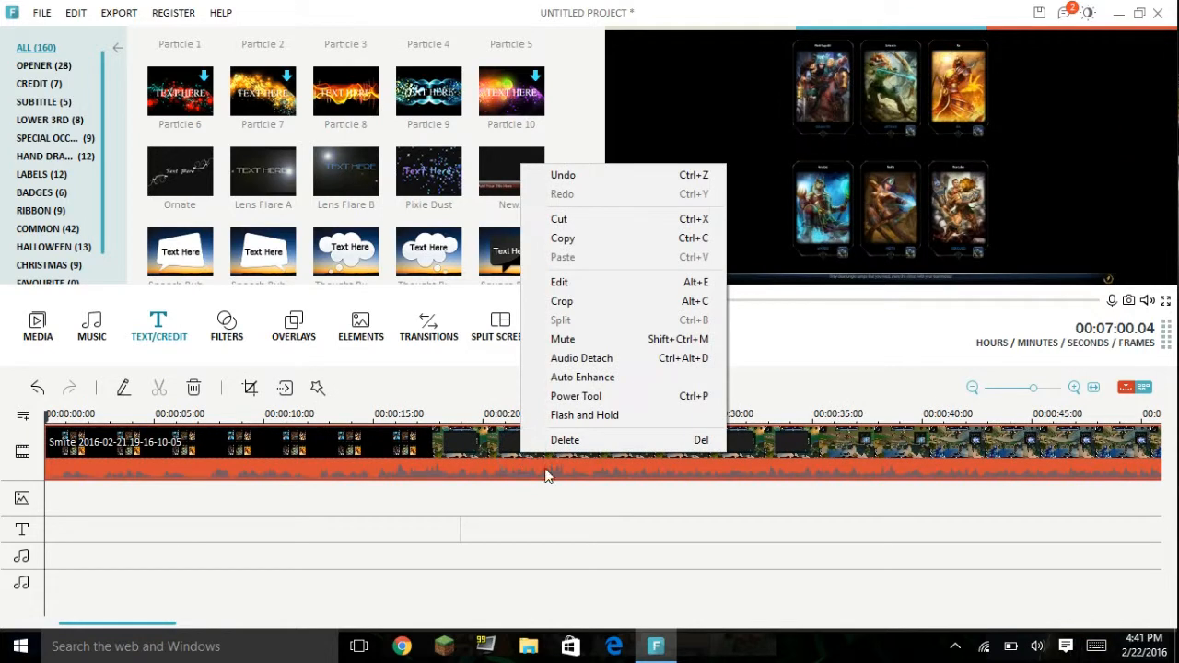
{"action": "left_click", "coordinate": [761, 550]}
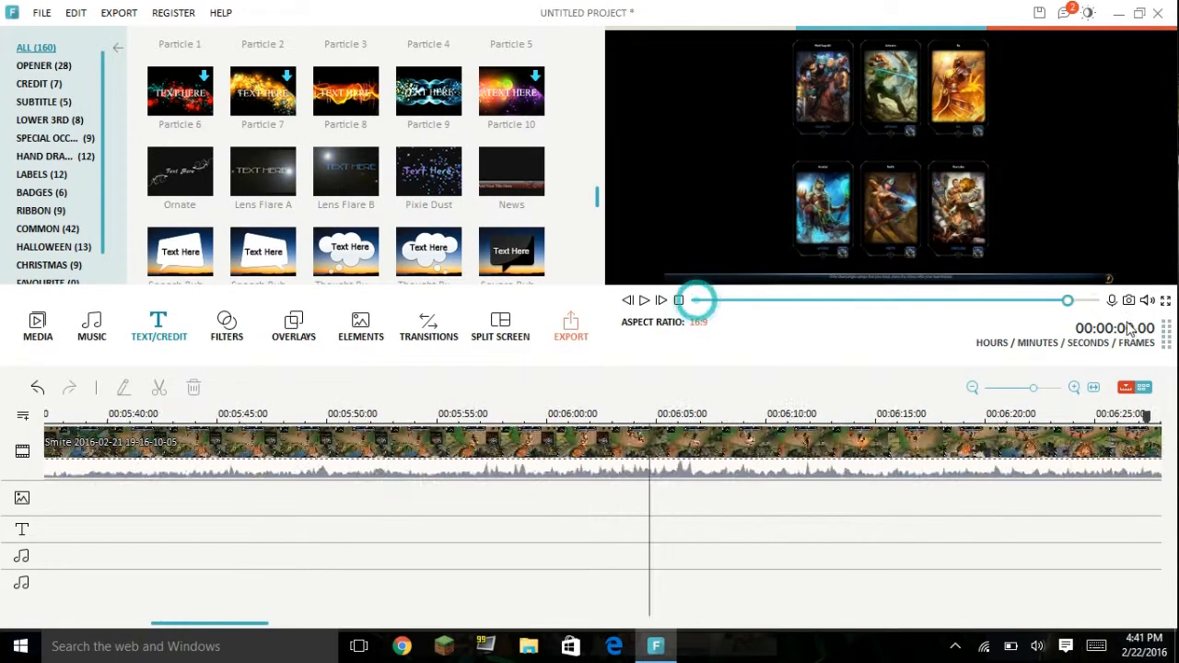
{"action": "left_click_drag", "start_coordinate": [698, 299], "coordinate": [1094, 299]}
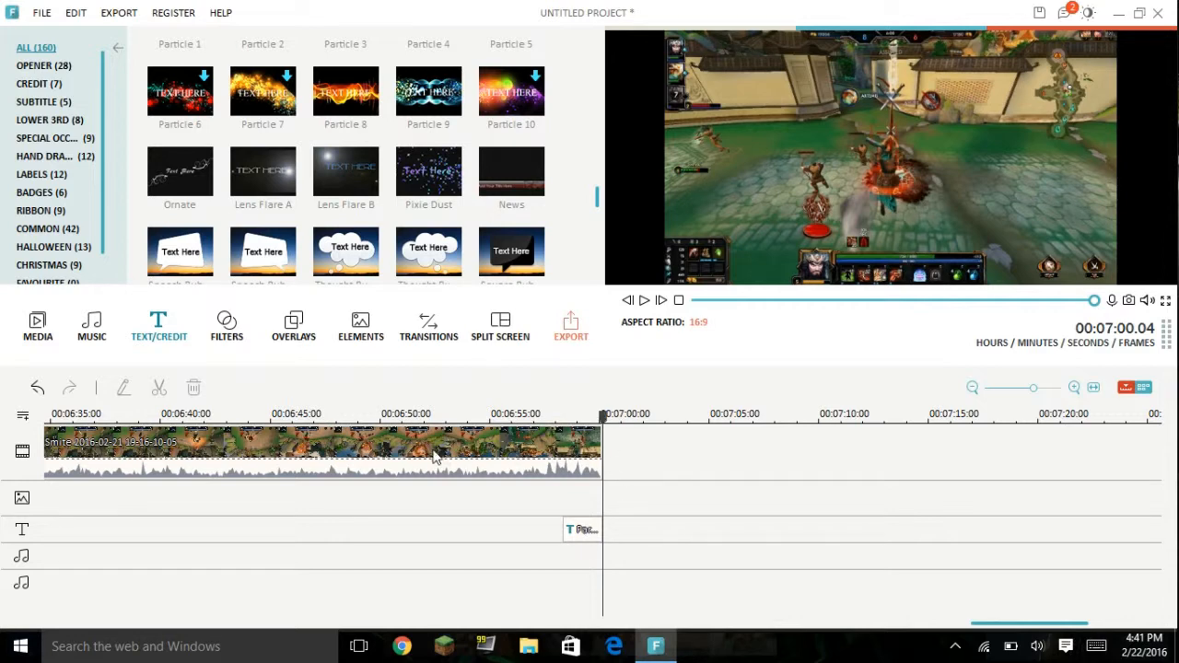
Step: Open the Particle 8 title at the clip's end for editing and replace its placeholder text with "Peace"
{"action": "left_click", "coordinate": [599, 537]}
{"action": "right_click", "coordinate": [582, 533]}
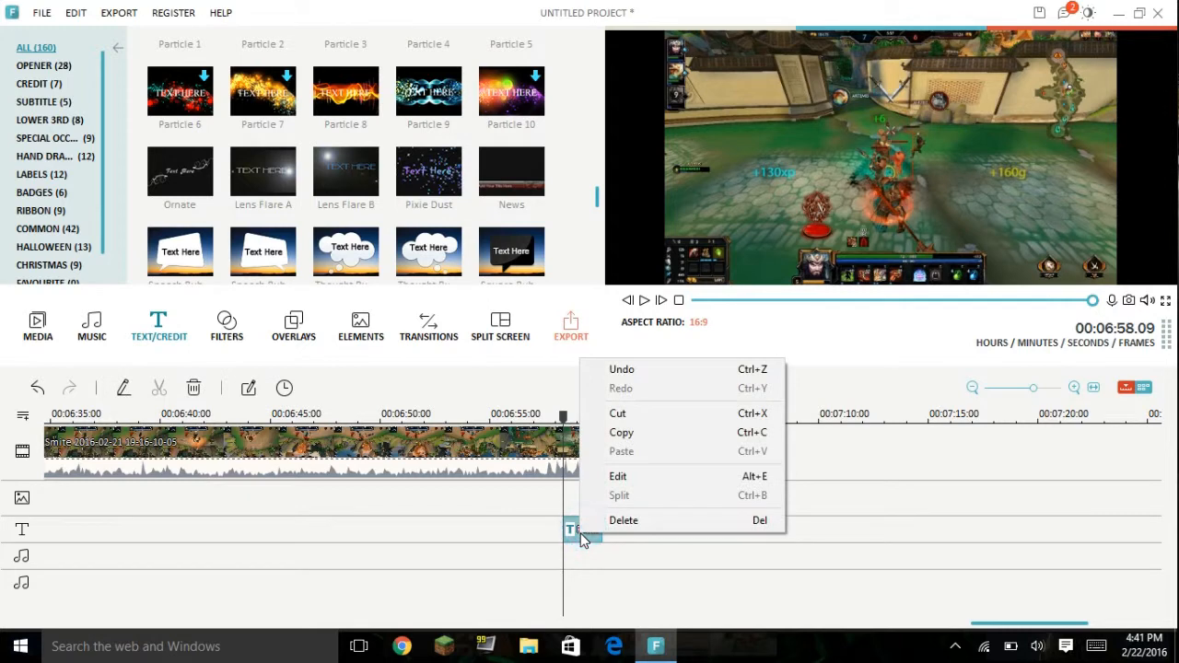
{"action": "left_click", "coordinate": [665, 483]}
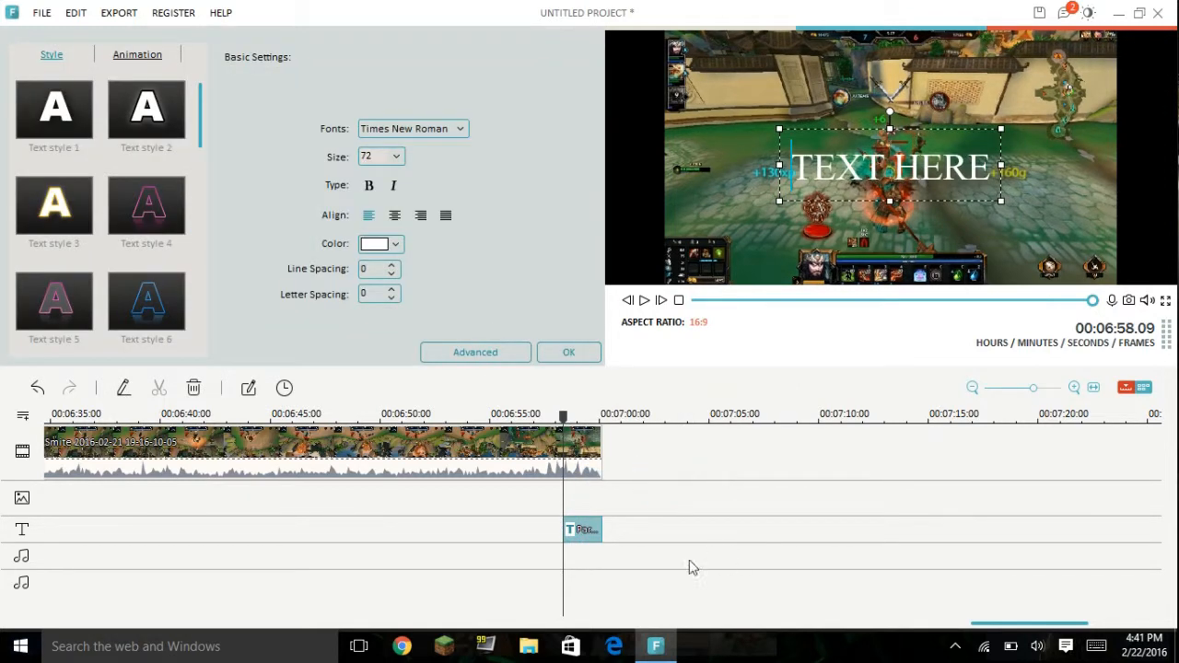
{"action": "left_click", "coordinate": [992, 181]}
{"action": "key", "text": "BackSpace"}
{"action": "key", "text": "BackSpace"}
{"action": "key", "text": "BackSpace"}
{"action": "key", "text": "BackSpace"}
{"action": "key", "text": "BackSpace"}
{"action": "key", "text": "BackSpace"}
{"action": "key", "text": "BackSpace"}
{"action": "key", "text": "BackSpace"}
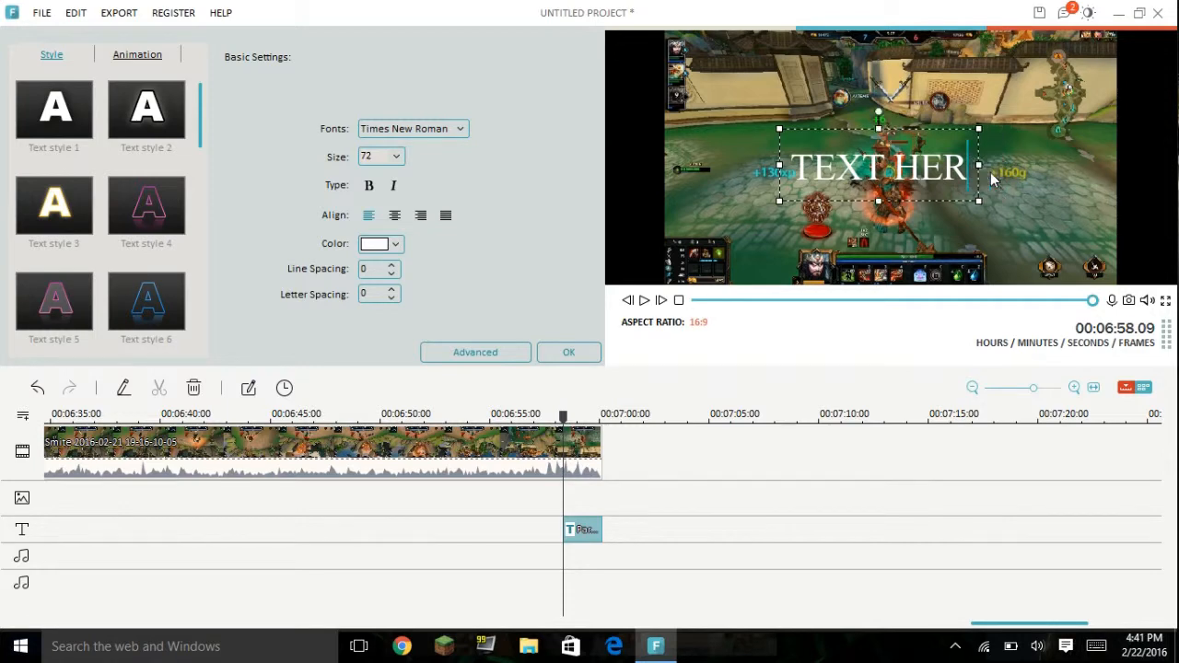
{"action": "key", "text": "BackSpace"}
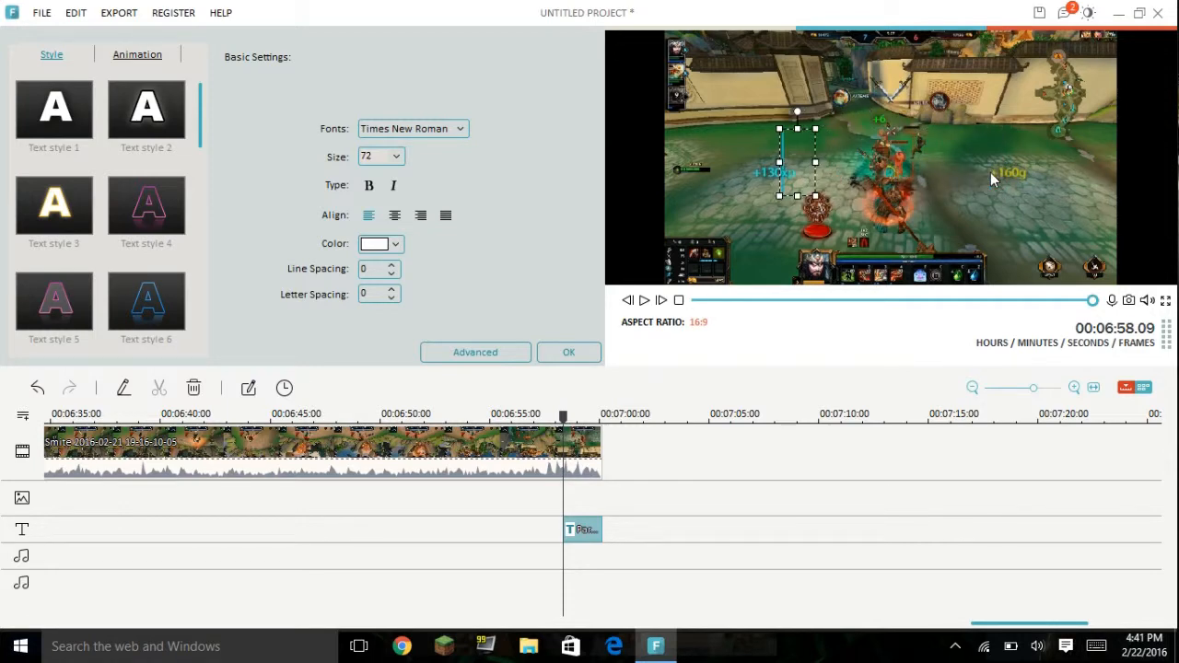
{"action": "type", "text": "Peace"}
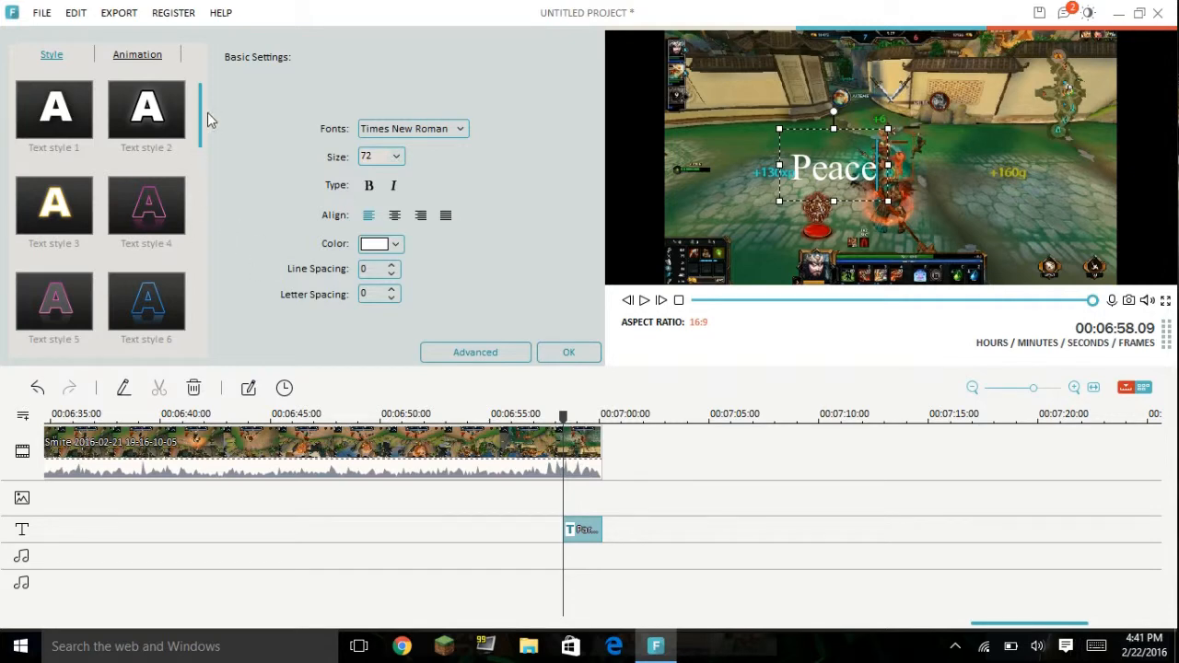
Step: Apply a blue preset text style to the closing "Peace" title and set its text color to medium blue
{"action": "left_click_drag", "start_coordinate": [200, 128], "coordinate": [196, 168]}
{"action": "left_click", "coordinate": [155, 299]}
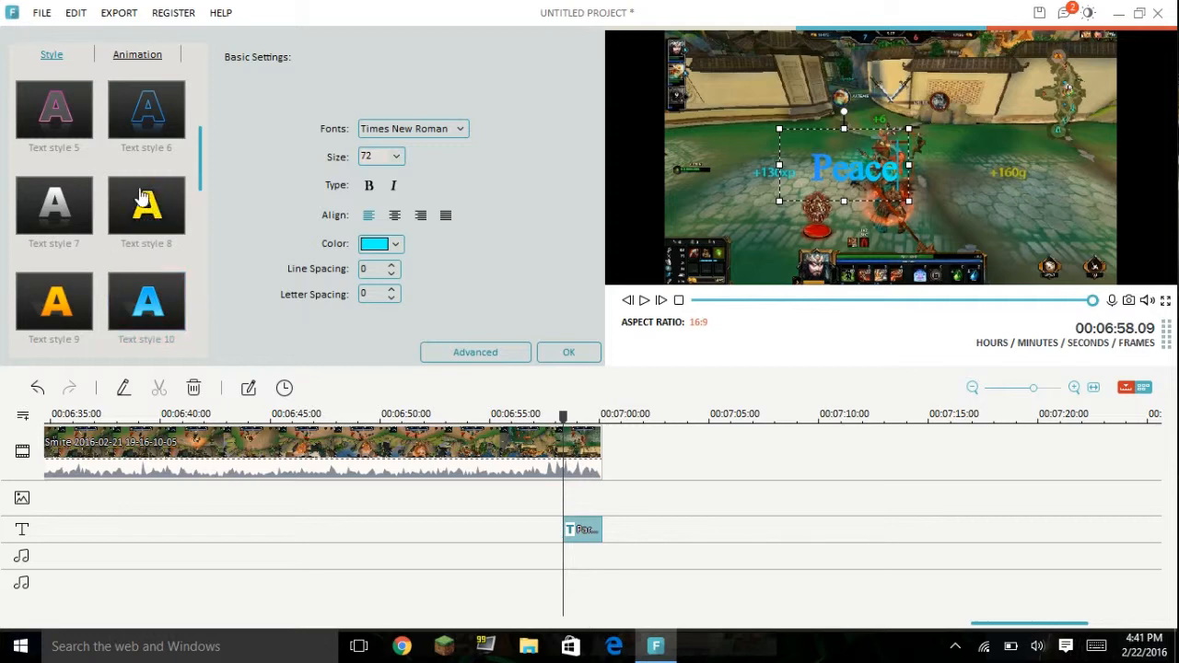
{"action": "left_click", "coordinate": [148, 218]}
{"action": "scroll", "coordinate": [396, 266], "scroll_direction": "down", "scroll_amount": 1}
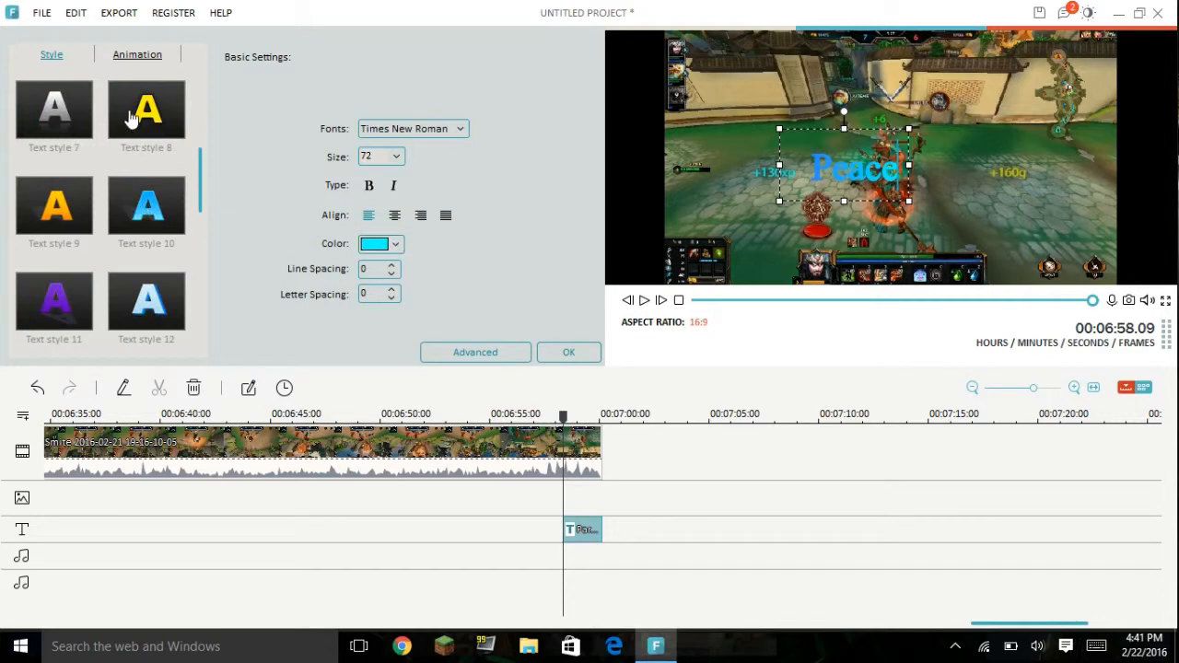
{"action": "scroll", "coordinate": [156, 233], "scroll_direction": "up", "scroll_amount": 3}
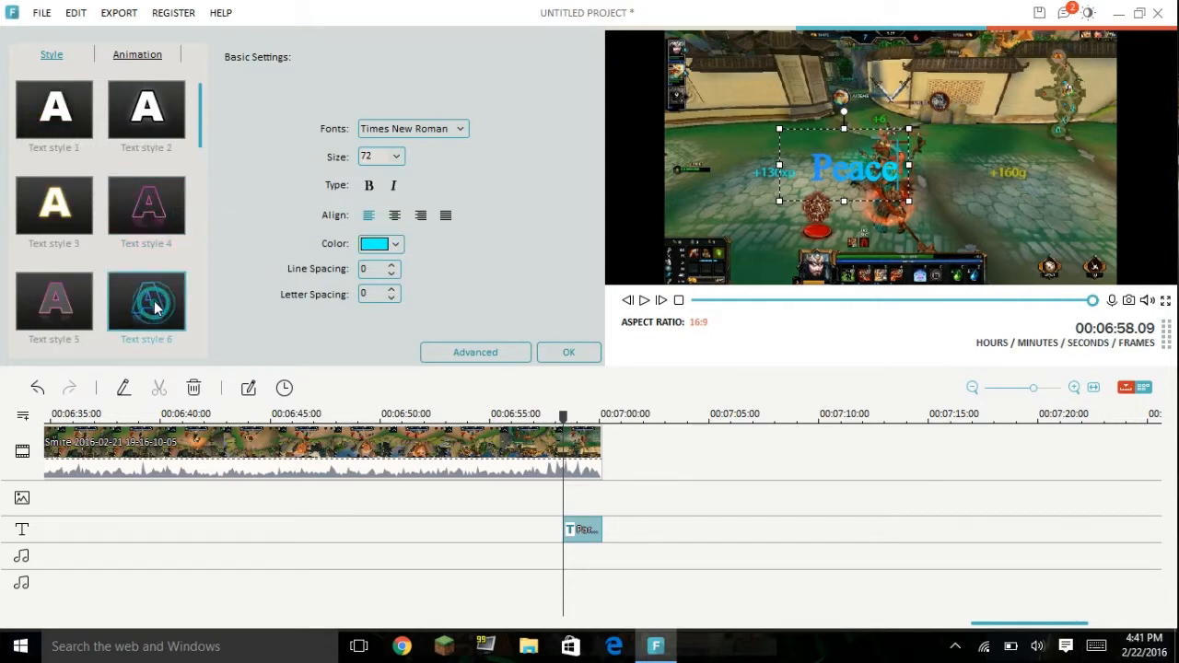
{"action": "scroll", "coordinate": [155, 309], "scroll_direction": "down", "scroll_amount": 3}
{"action": "left_click", "coordinate": [395, 245]}
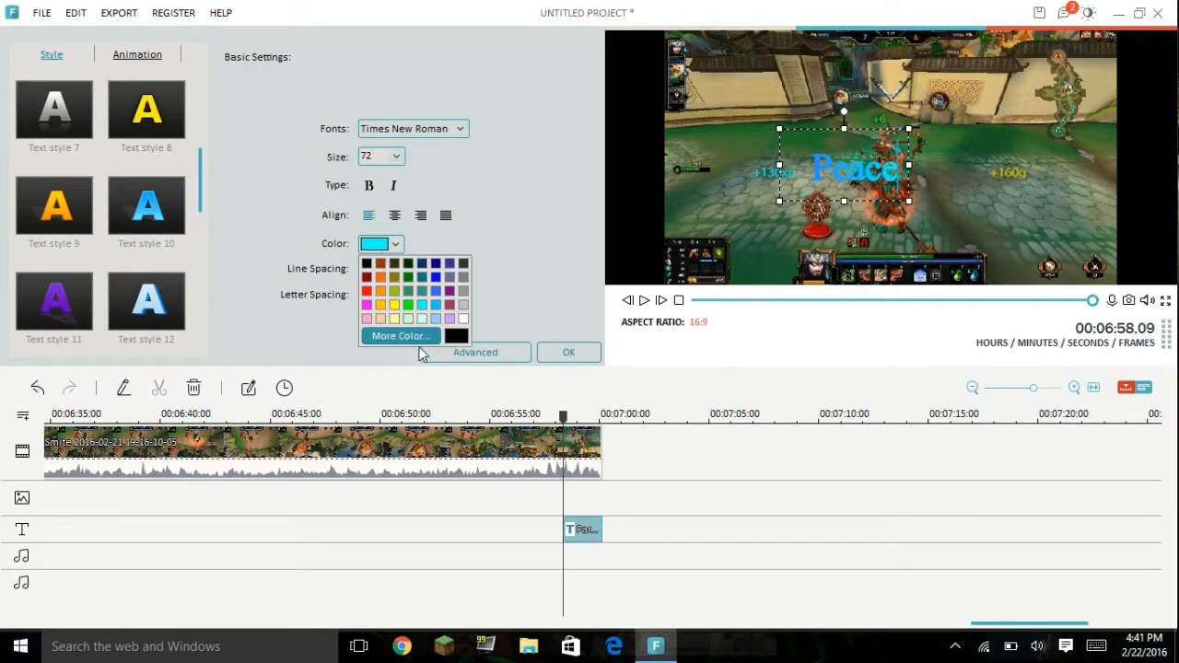
{"action": "left_click", "coordinate": [435, 291]}
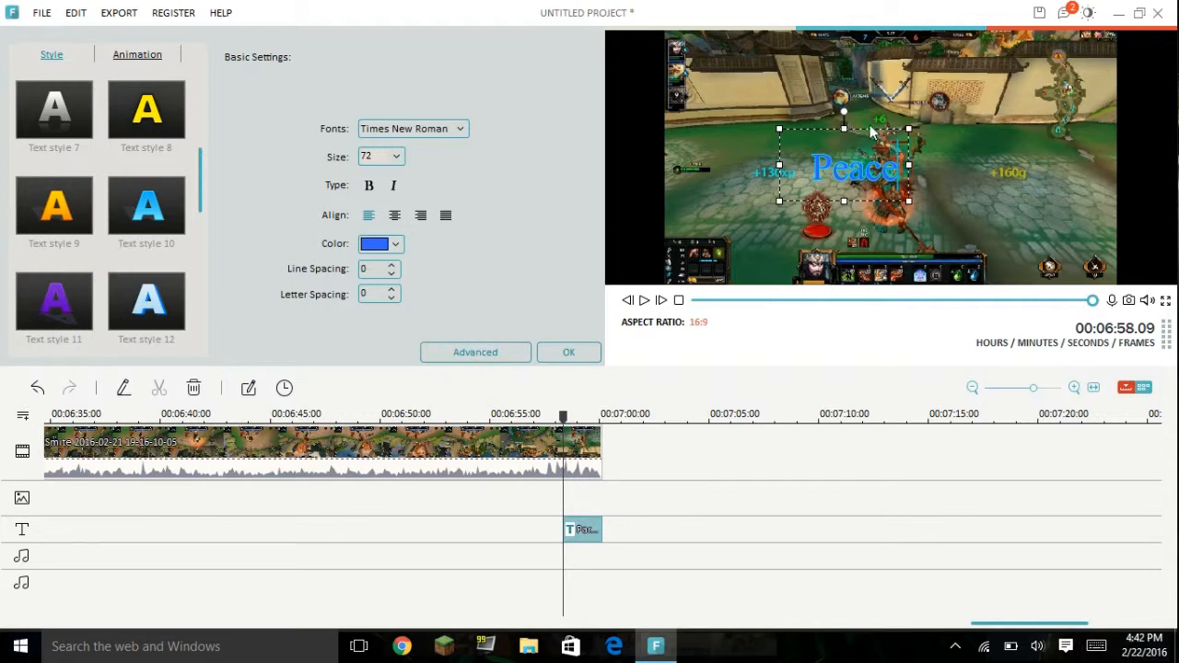
Step: Reposition the "Peace" text box slightly right of the scene's center and stretch it wider and taller
{"action": "left_click_drag", "start_coordinate": [870, 132], "coordinate": [960, 129]}
{"action": "double_click", "coordinate": [947, 148]}
{"action": "left_click", "coordinate": [994, 165]}
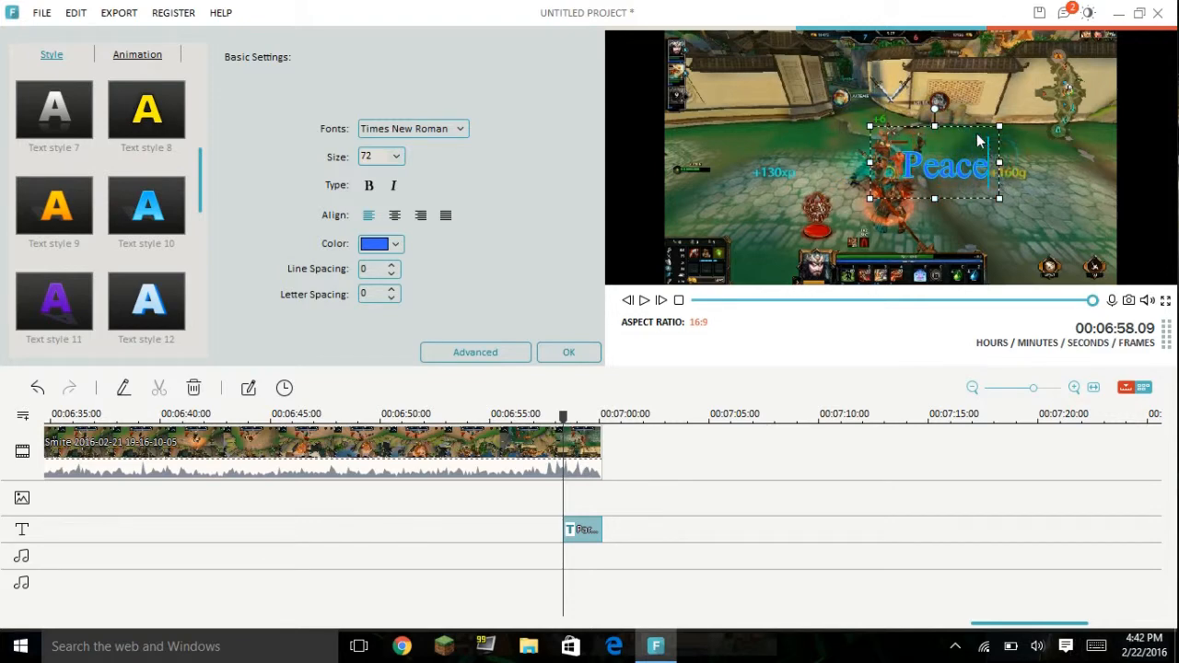
{"action": "left_click_drag", "start_coordinate": [971, 128], "coordinate": [1002, 138]}
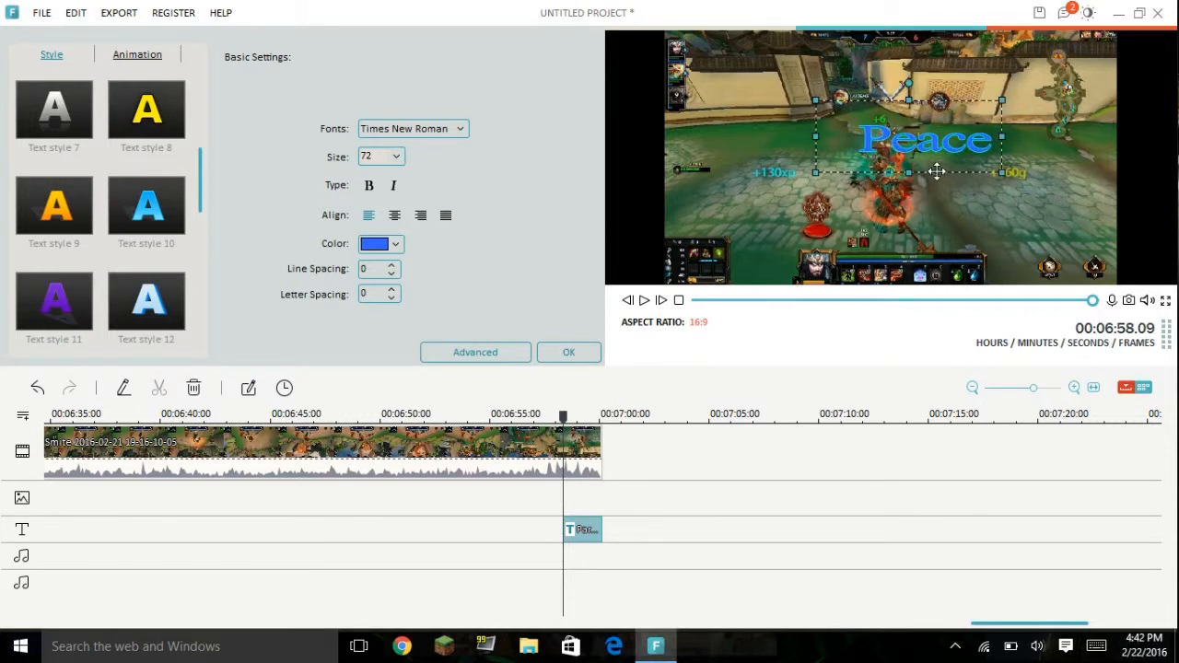
{"action": "left_click_drag", "start_coordinate": [912, 170], "coordinate": [908, 222]}
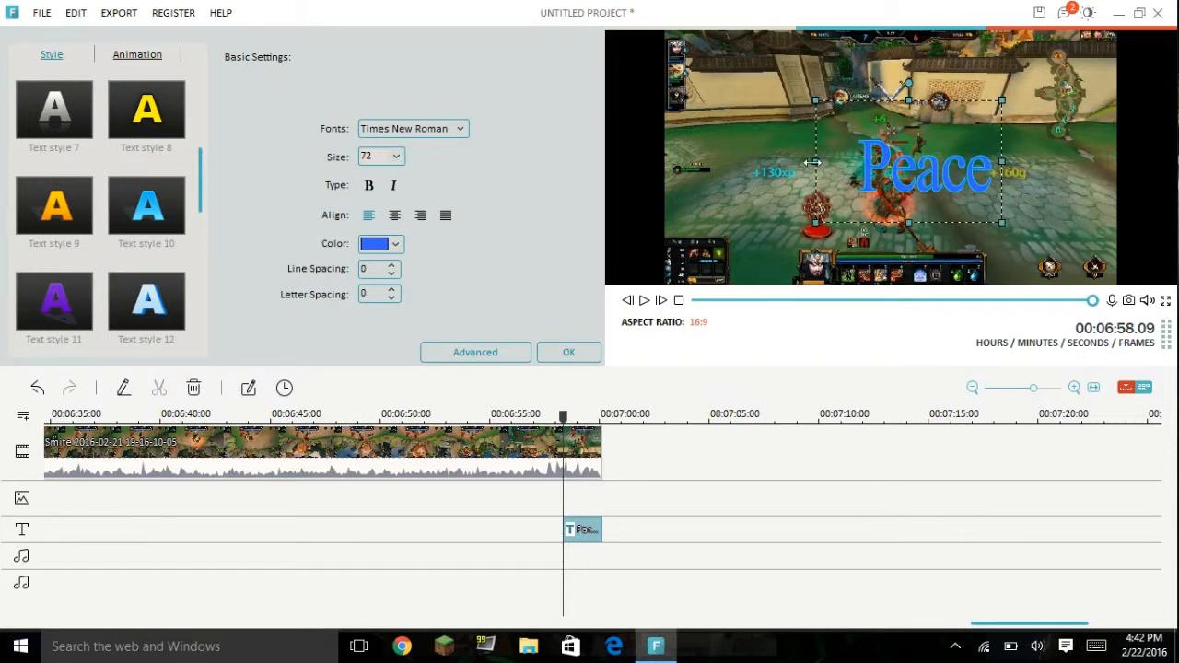
{"action": "left_click_drag", "start_coordinate": [816, 161], "coordinate": [843, 161]}
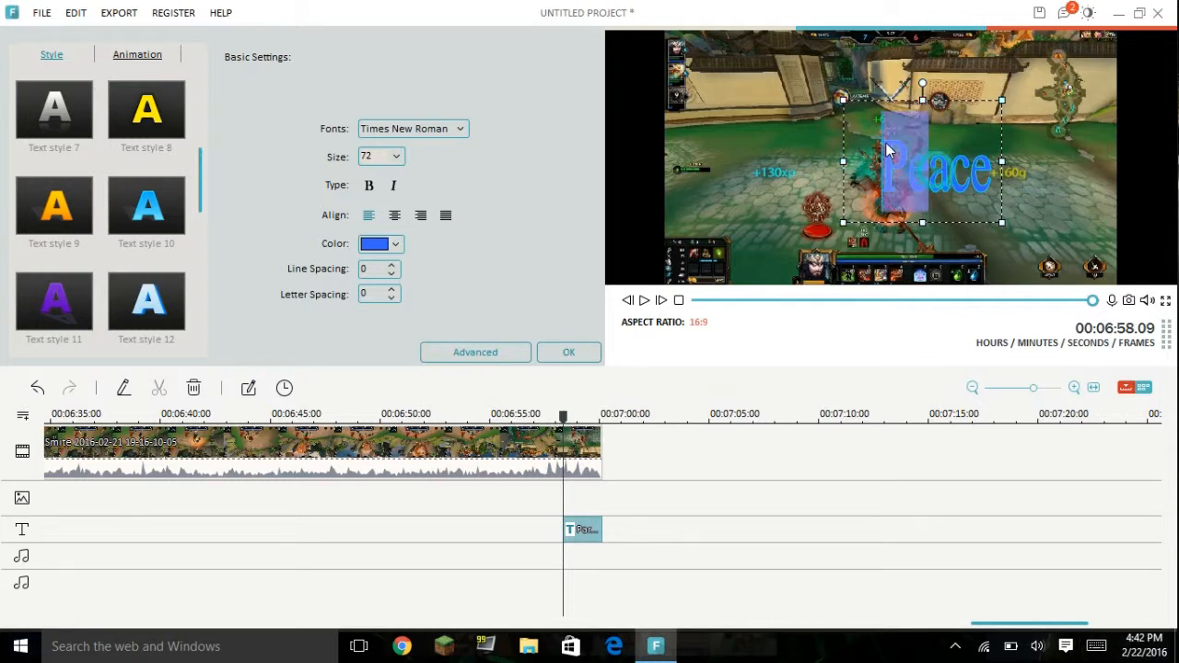
{"action": "left_click_drag", "start_coordinate": [971, 163], "coordinate": [1003, 163]}
{"action": "left_click_drag", "start_coordinate": [1004, 163], "coordinate": [1003, 168]}
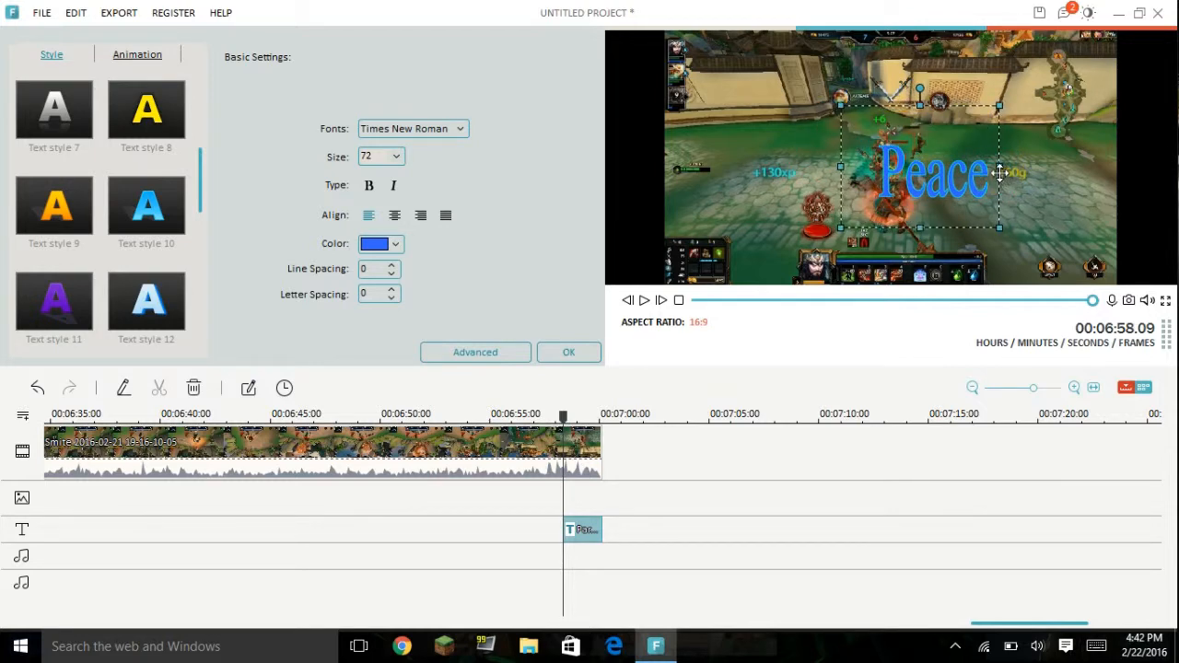
Step: Change the text color of the whole word "Peace" to yellow
{"action": "left_click", "coordinate": [395, 244]}
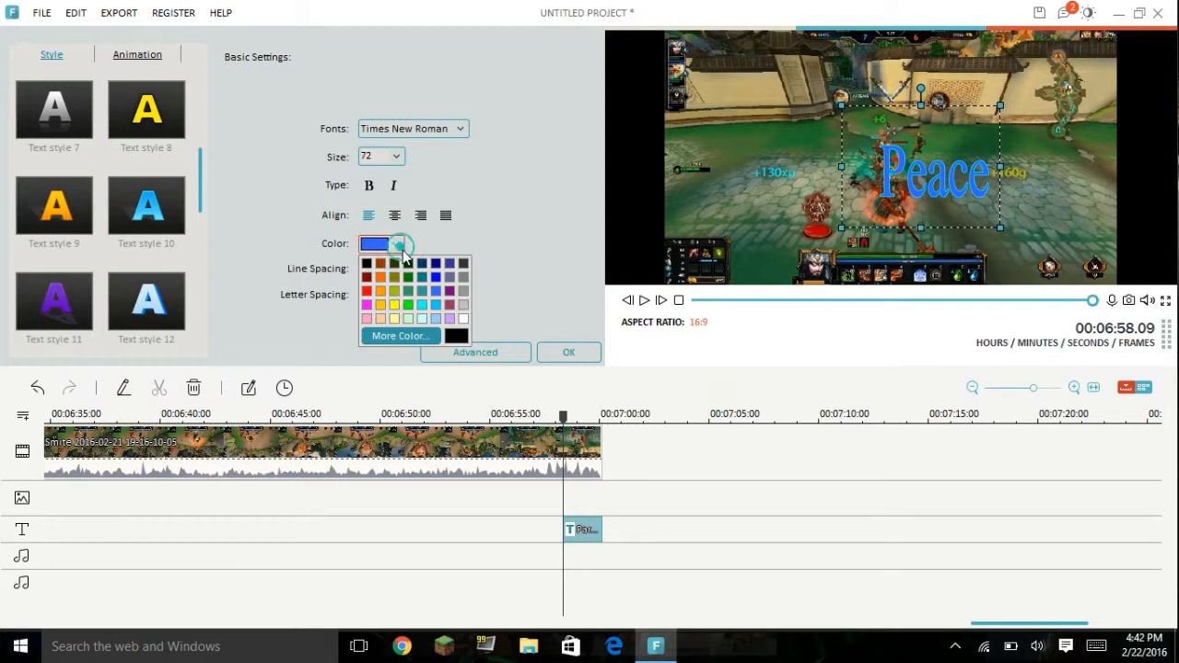
{"action": "left_click", "coordinate": [395, 304]}
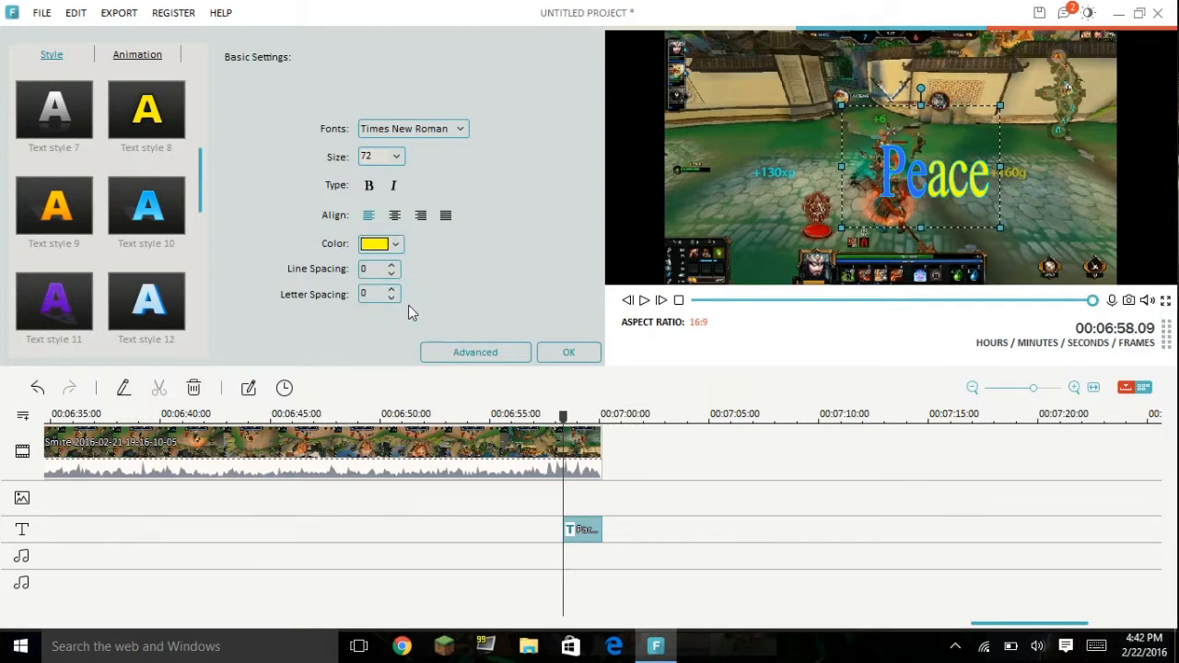
{"action": "left_click_drag", "start_coordinate": [880, 175], "coordinate": [1036, 186]}
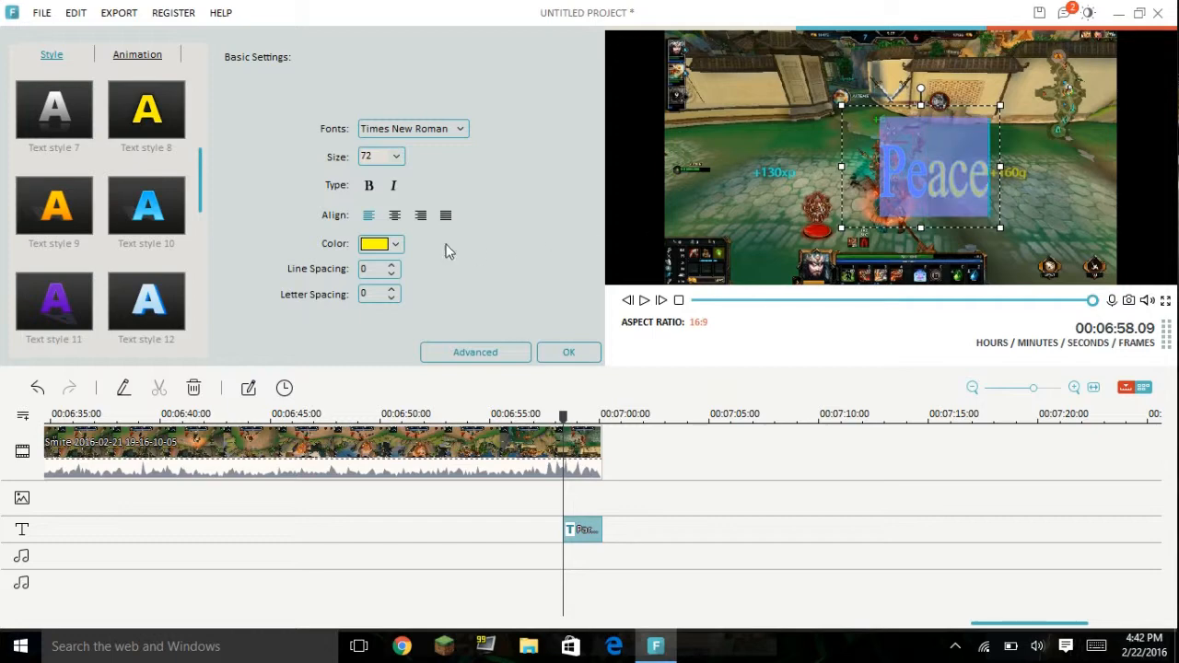
{"action": "left_click", "coordinate": [395, 244]}
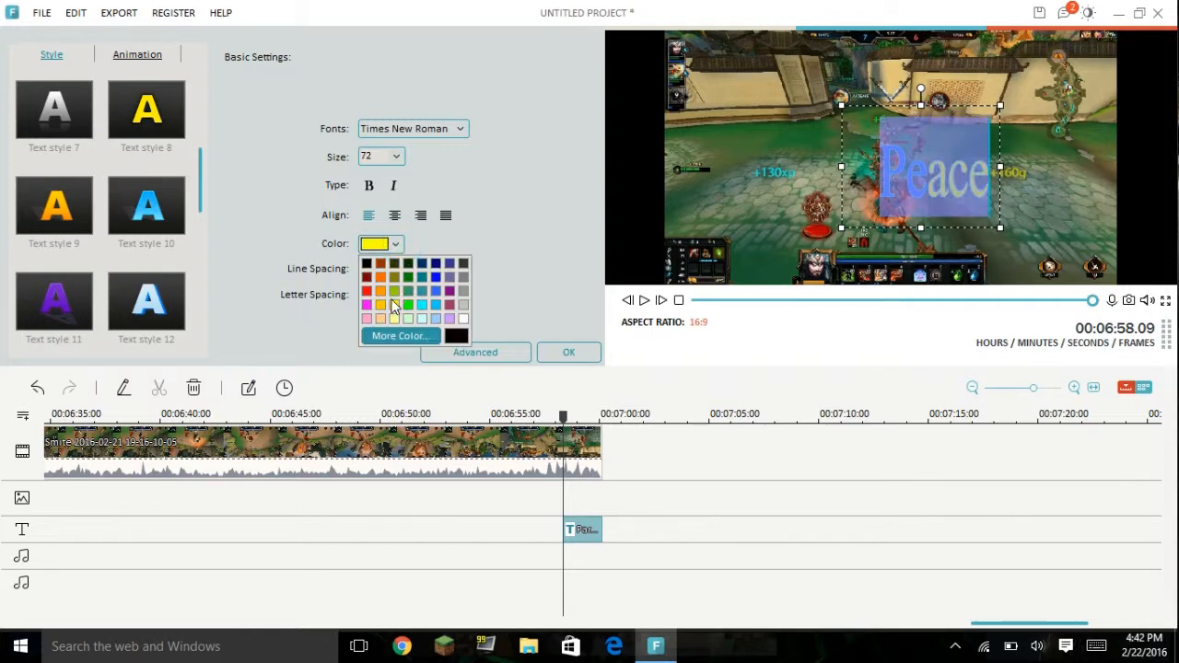
{"action": "left_click", "coordinate": [393, 306]}
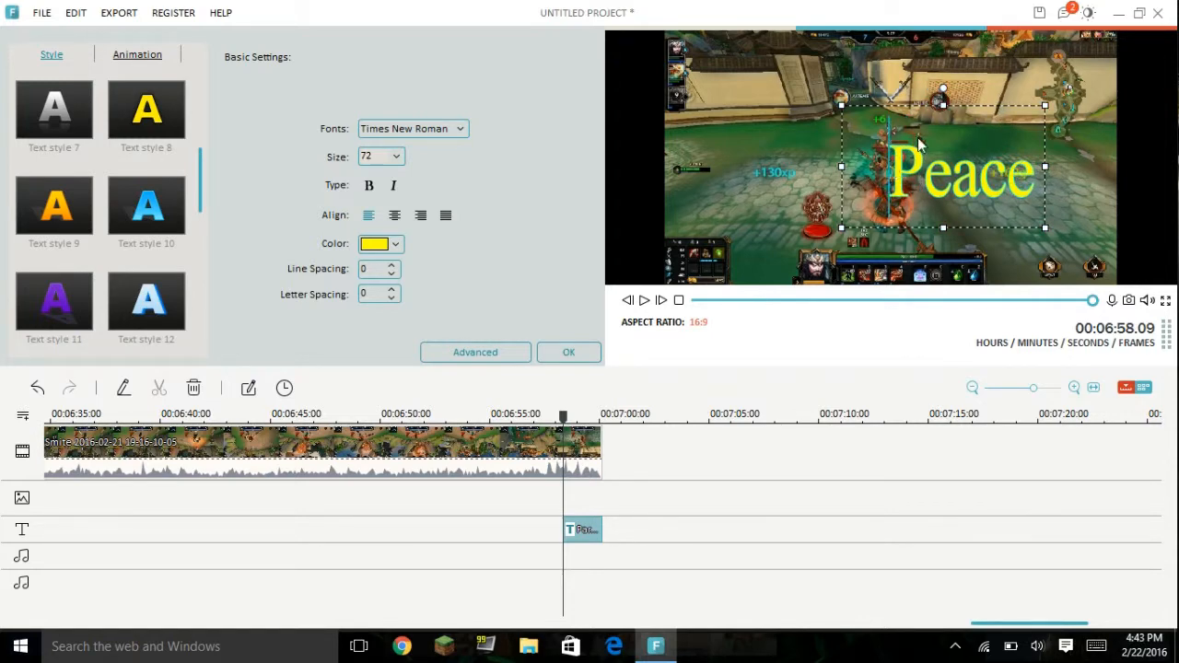
Step: Widen the "Peace" text box, move it back toward the scene's center, and confirm the title edit
{"action": "left_click_drag", "start_coordinate": [1045, 167], "coordinate": [1107, 166]}
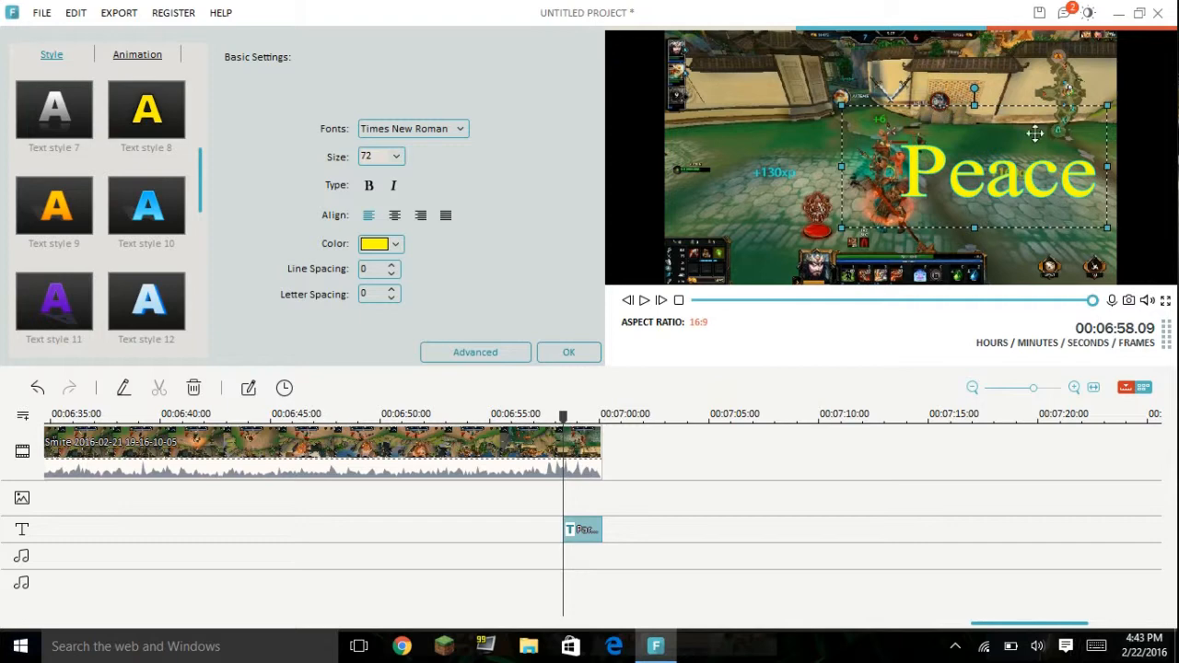
{"action": "left_click_drag", "start_coordinate": [1027, 134], "coordinate": [950, 134]}
{"action": "left_click_drag", "start_coordinate": [1056, 108], "coordinate": [976, 97]}
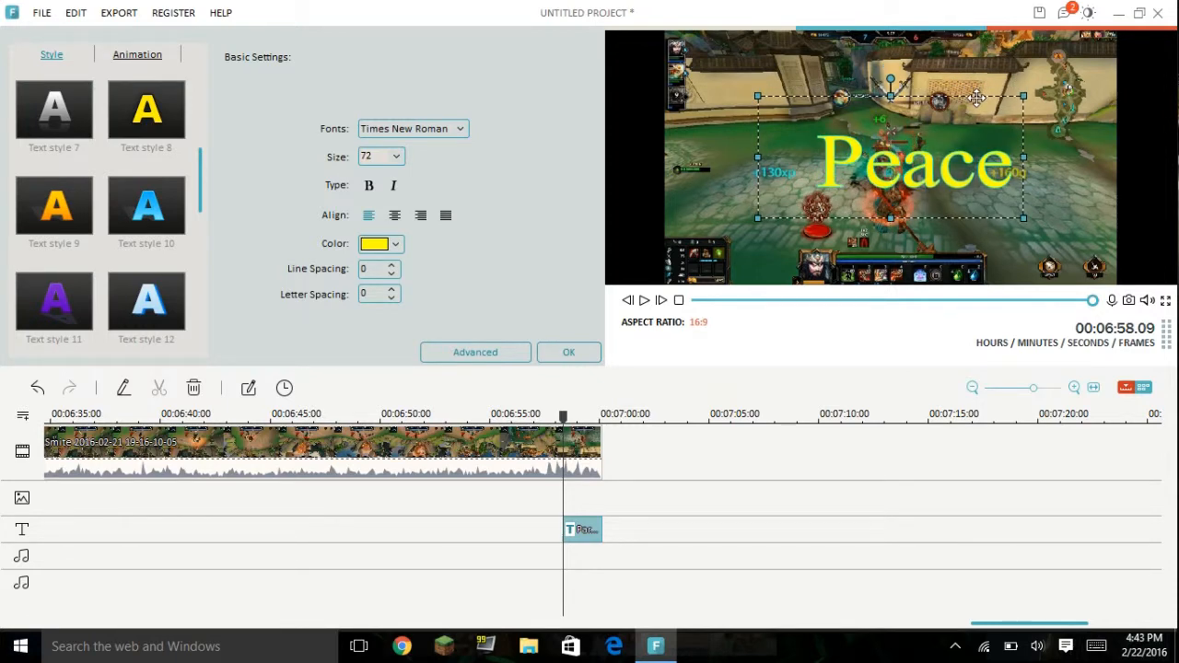
{"action": "left_click", "coordinate": [1067, 210]}
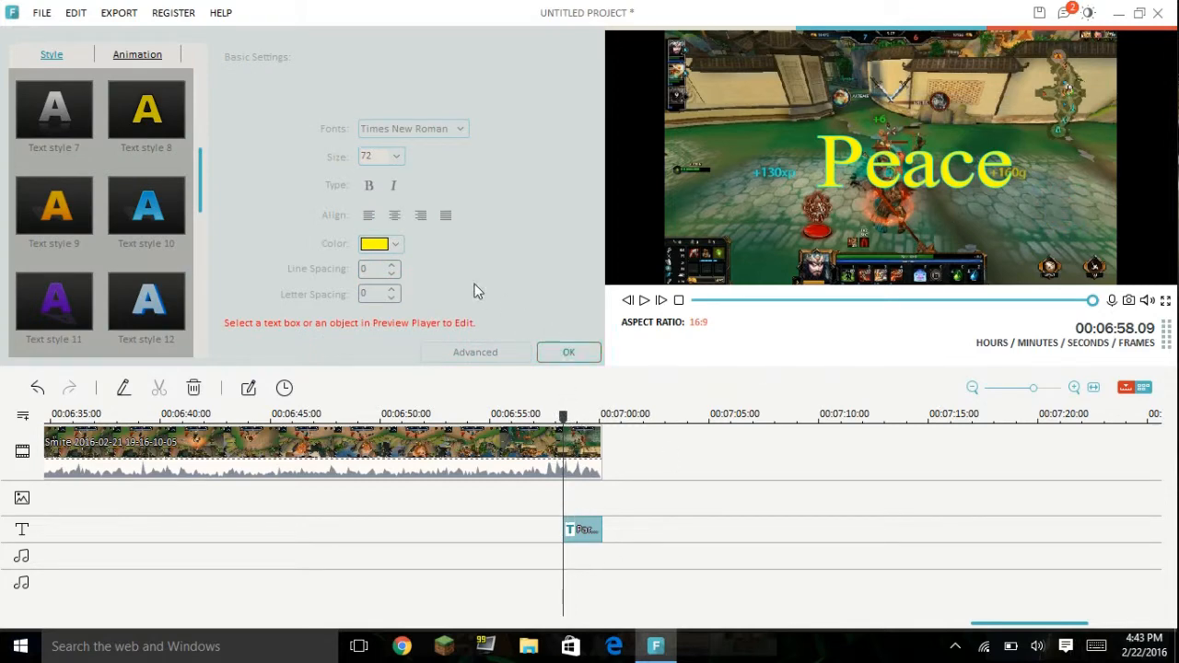
{"action": "left_click", "coordinate": [395, 162]}
{"action": "left_click", "coordinate": [568, 354]}
Step: Reopen the closing "Peace" title for editing and set its font size to 105
{"action": "right_click", "coordinate": [588, 527]}
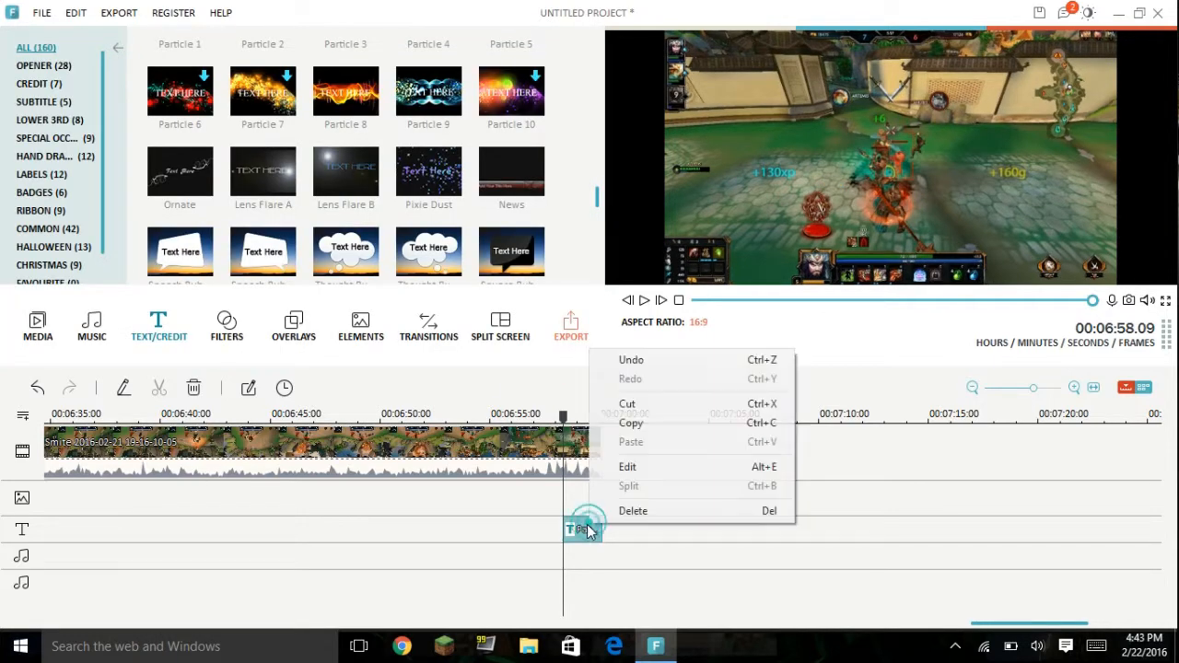
{"action": "left_click", "coordinate": [619, 469]}
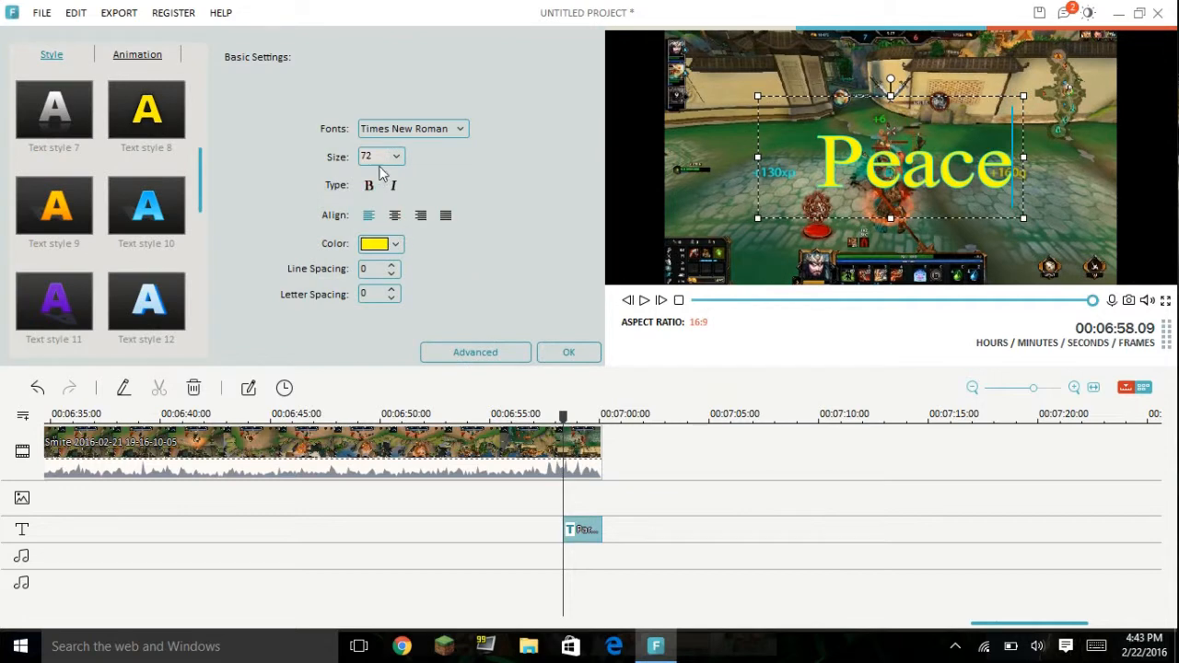
{"action": "left_click", "coordinate": [396, 156]}
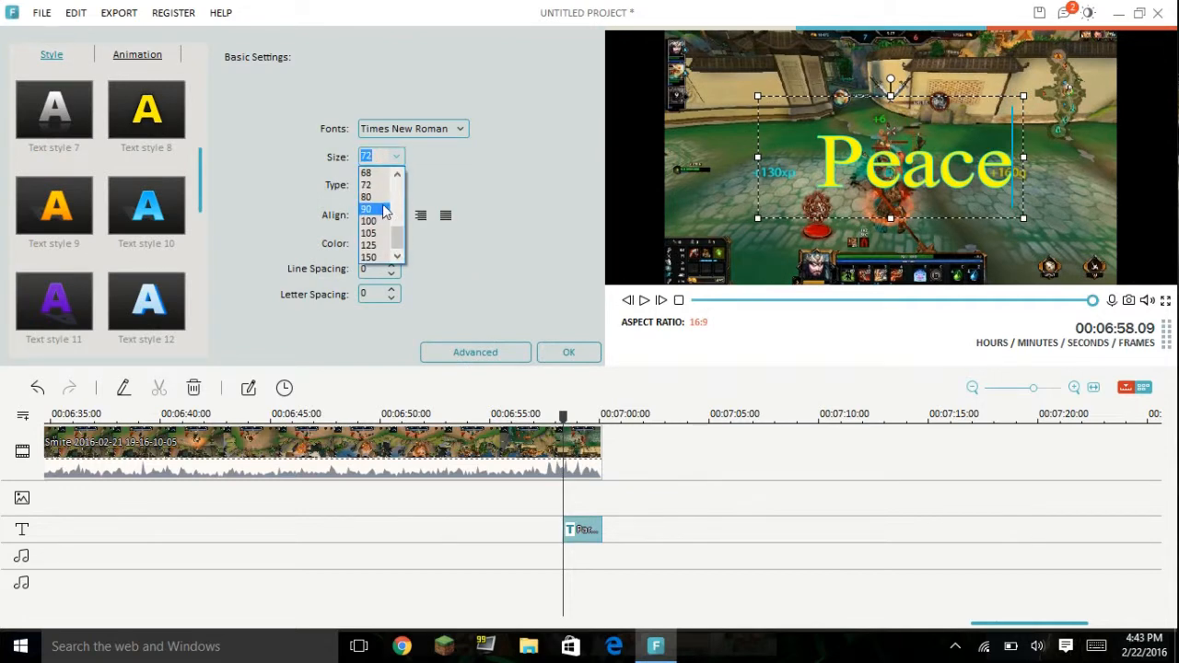
{"action": "left_click", "coordinate": [378, 233]}
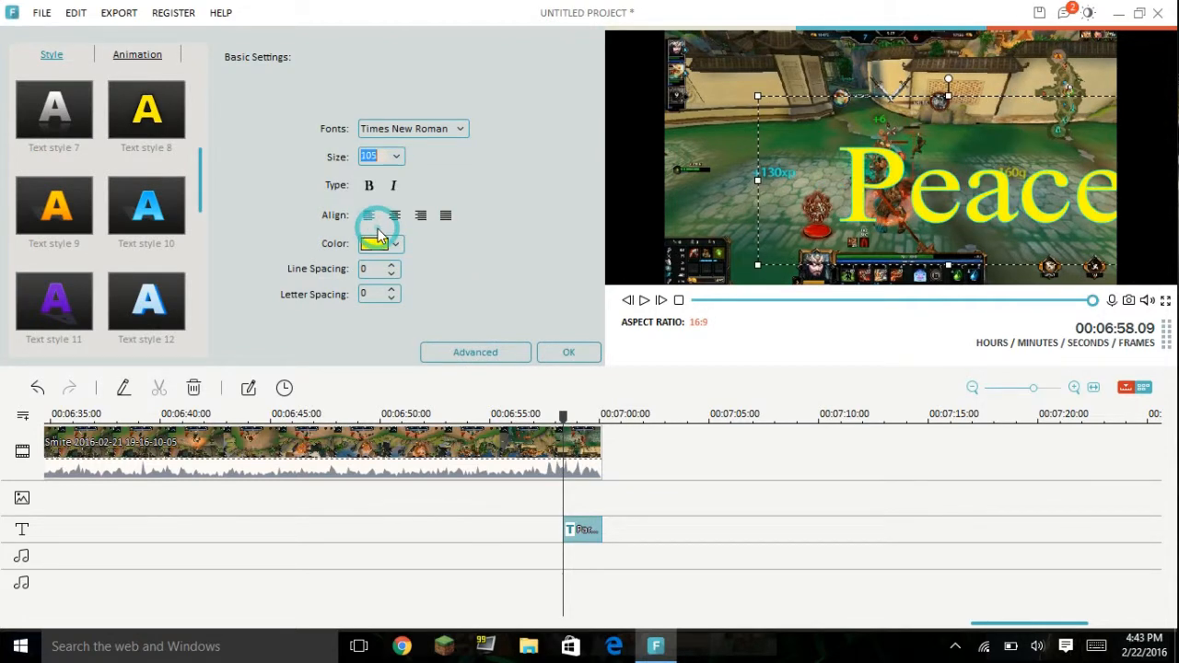
Step: Shrink the enlarged "Peace" text box, place it near the center of the scene, and confirm the title edit
{"action": "left_click_drag", "start_coordinate": [923, 138], "coordinate": [806, 68]}
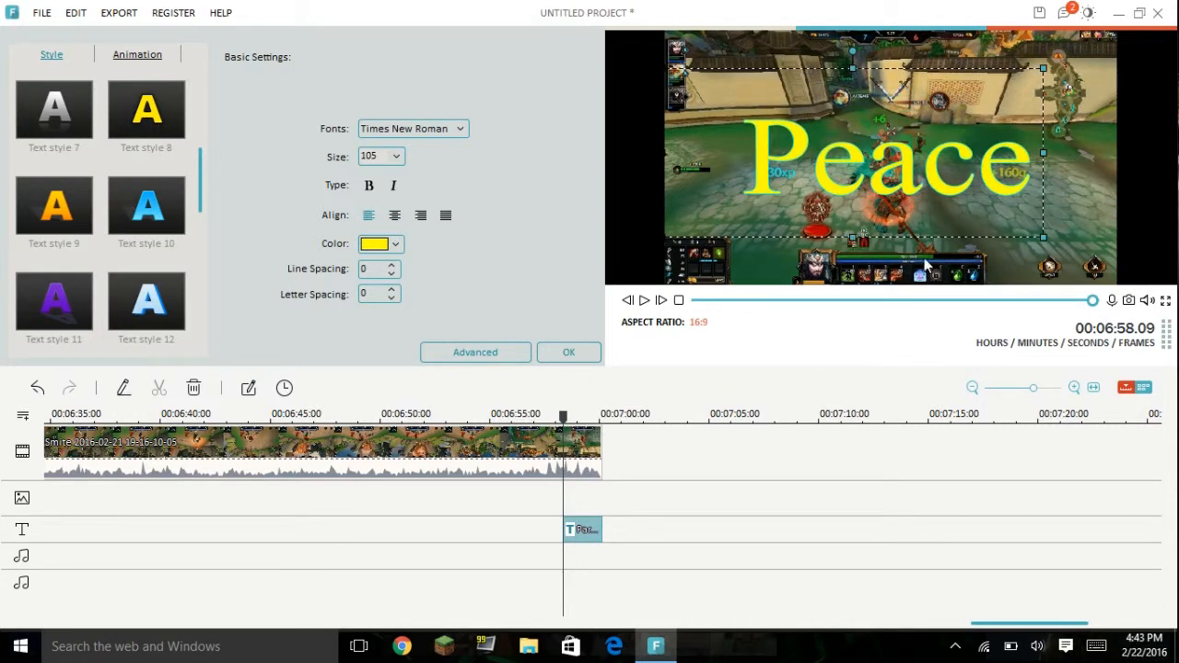
{"action": "left_click_drag", "start_coordinate": [1042, 236], "coordinate": [908, 188]}
{"action": "left_click_drag", "start_coordinate": [818, 108], "coordinate": [889, 132]}
{"action": "left_click", "coordinate": [843, 62]}
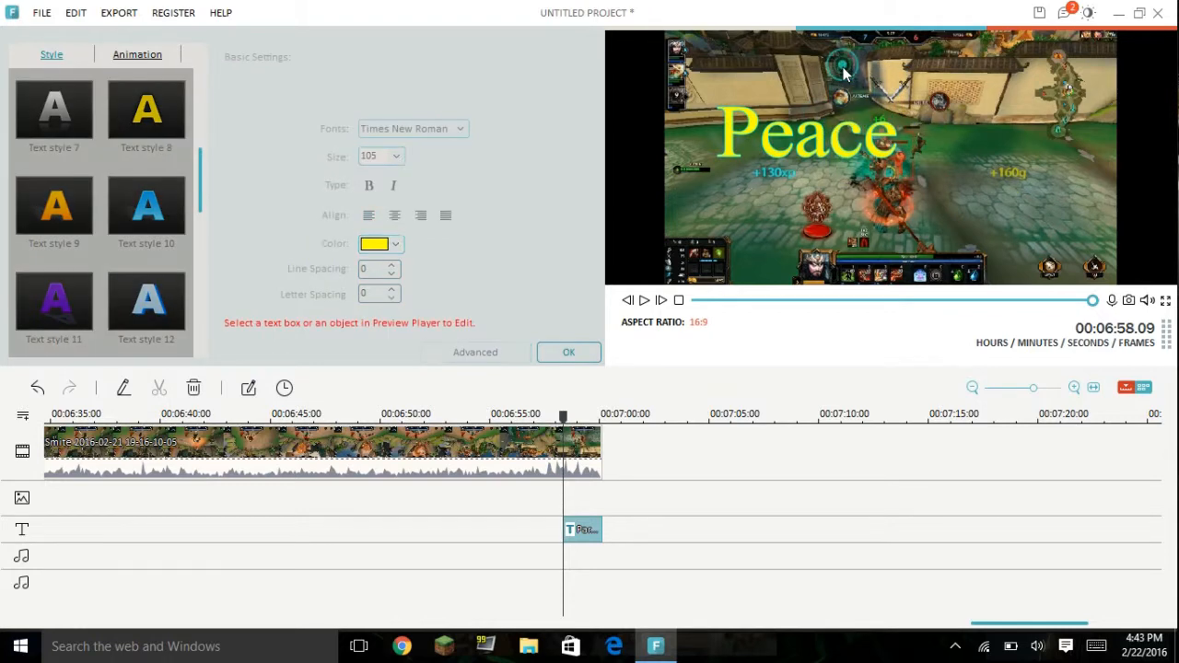
{"action": "left_click", "coordinate": [841, 104]}
{"action": "left_click_drag", "start_coordinate": [851, 70], "coordinate": [956, 95]}
{"action": "left_click", "coordinate": [1027, 233]}
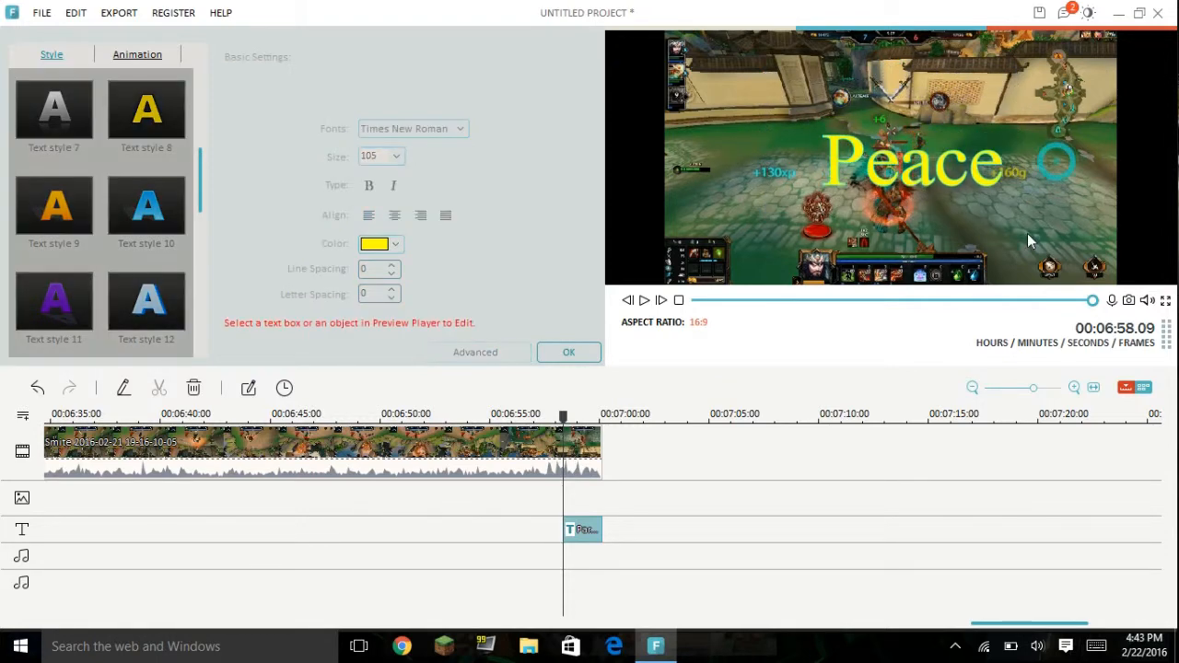
{"action": "left_click", "coordinate": [571, 353]}
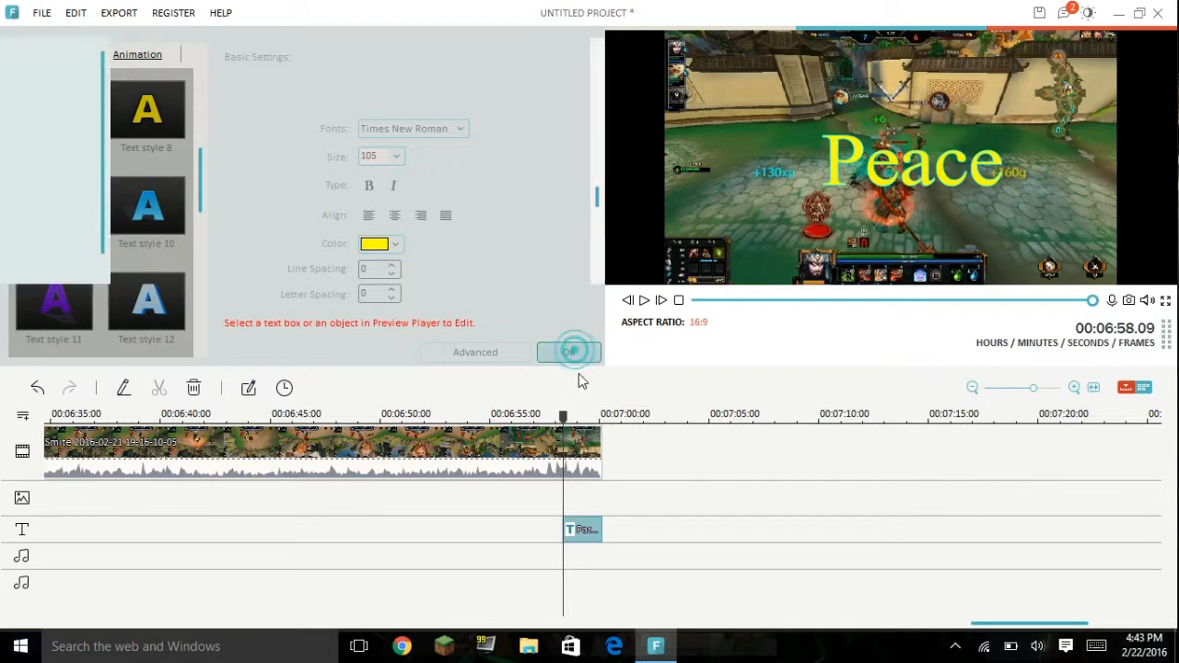
Step: Play back the end of the video from just before the "Peace" title to check its animation
{"action": "left_click_drag", "start_coordinate": [563, 416], "coordinate": [554, 421]}
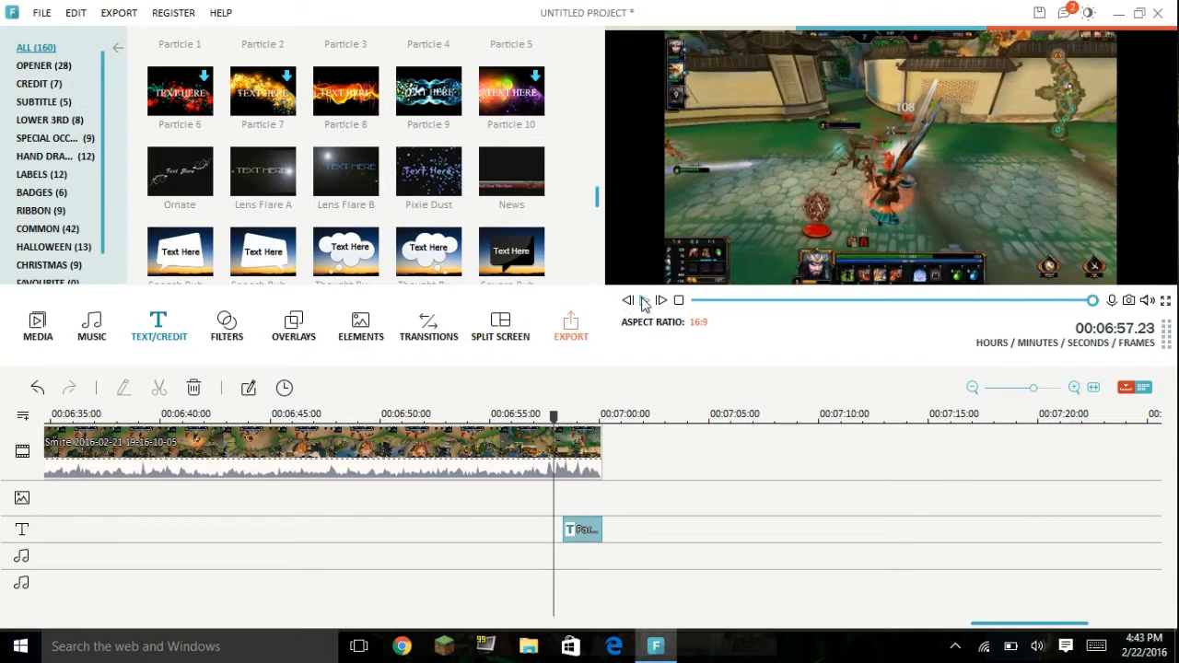
{"action": "left_click", "coordinate": [644, 301]}
{"action": "left_click", "coordinate": [594, 363]}
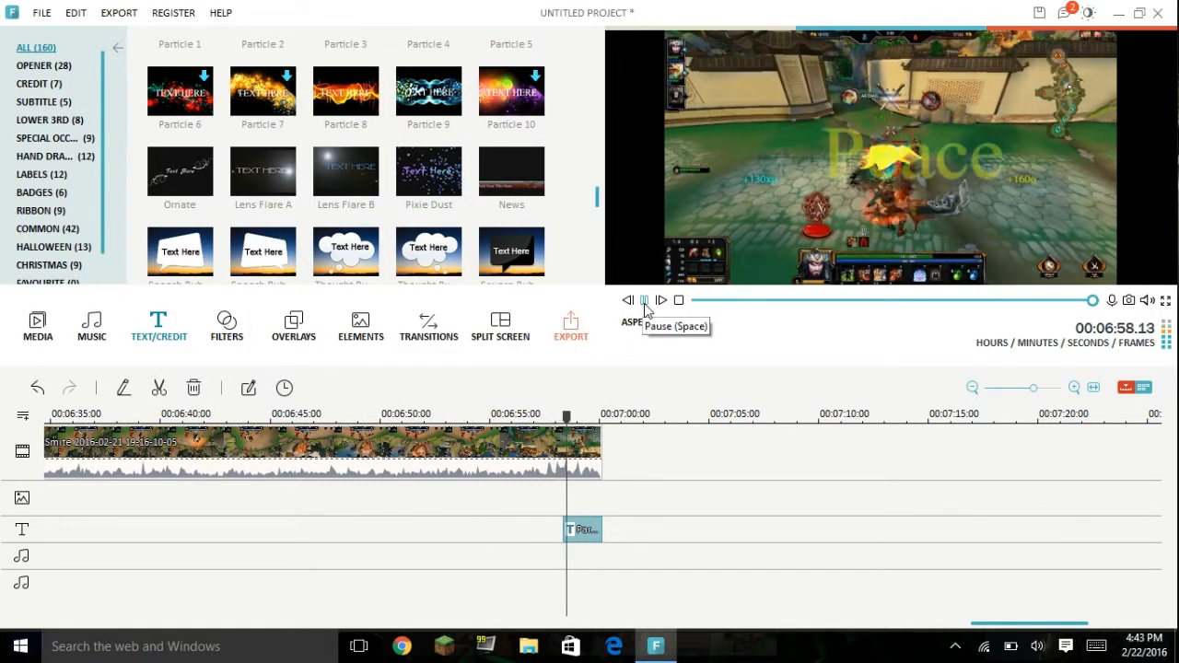
{"action": "left_click", "coordinate": [644, 304]}
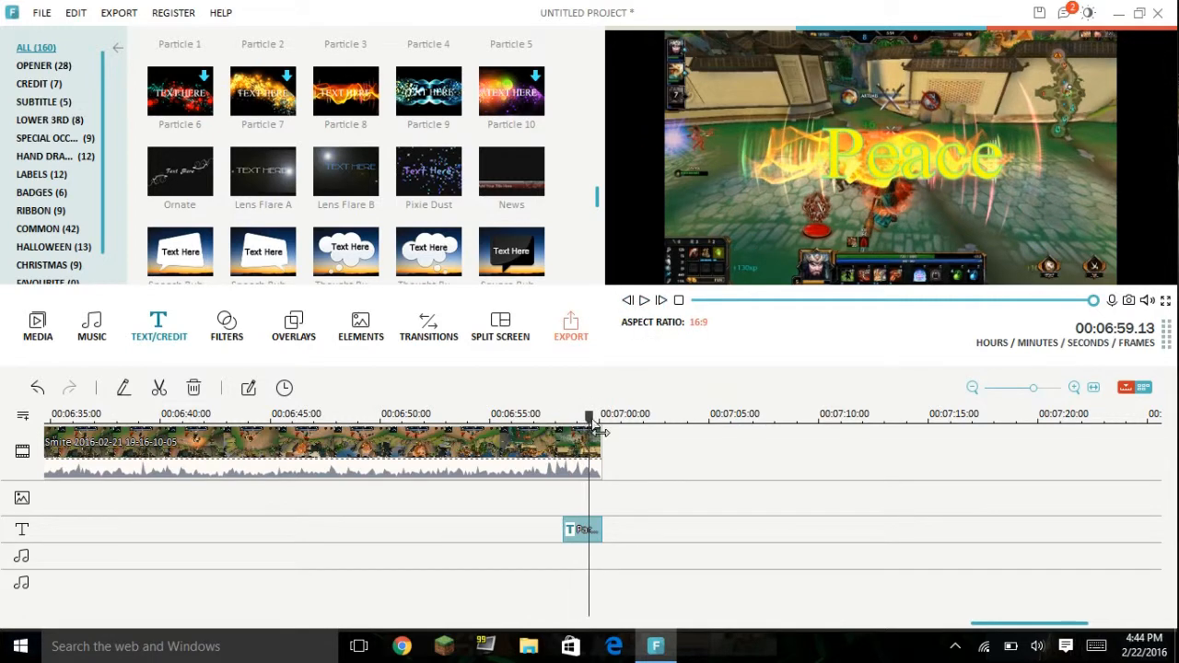
Step: Return to the start of the video and split the gameplay clip at 00:00:14.09
{"action": "left_click_drag", "start_coordinate": [587, 415], "coordinate": [339, 418]}
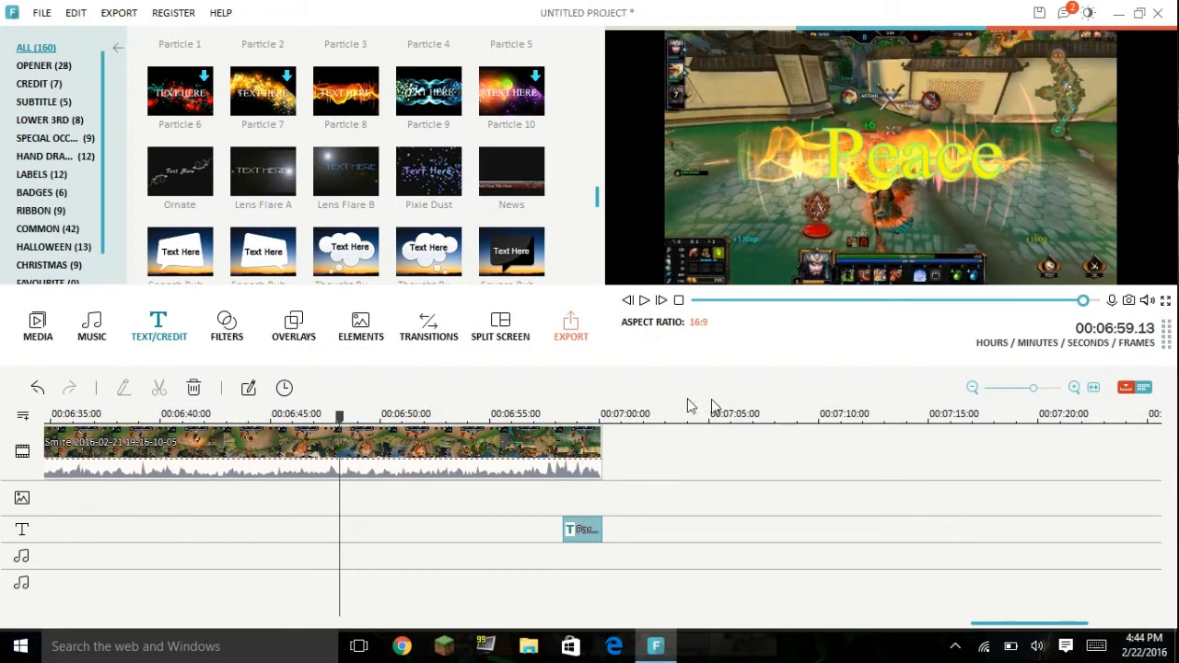
{"action": "left_click_drag", "start_coordinate": [1082, 304], "coordinate": [697, 302]}
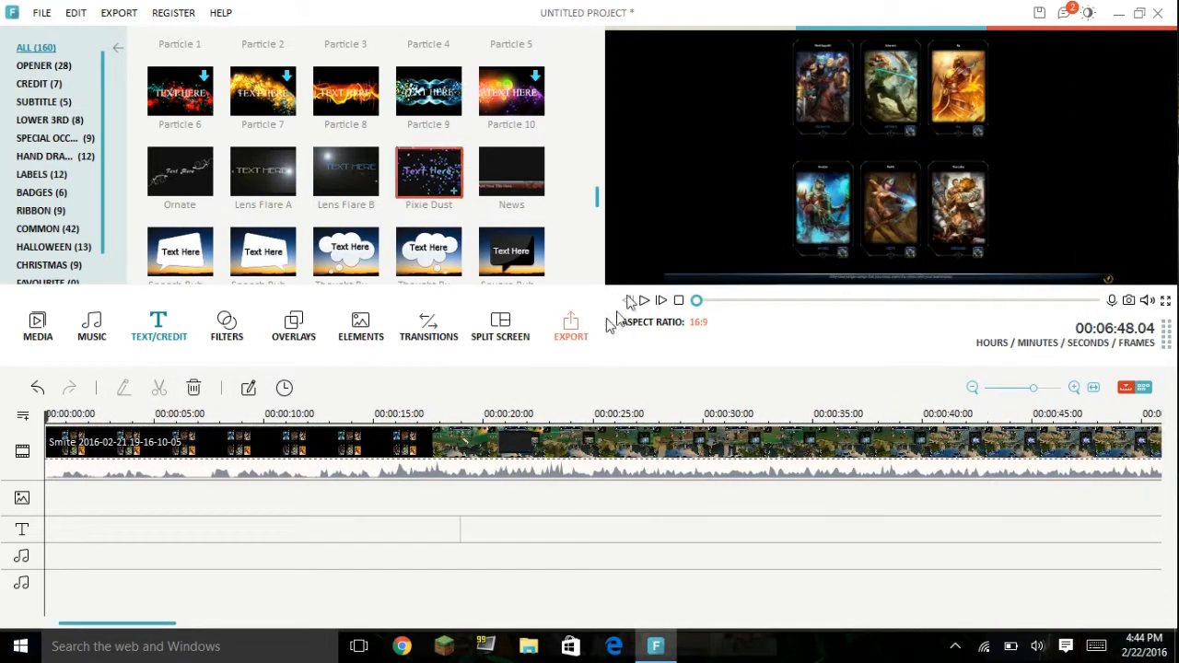
{"action": "left_click_drag", "start_coordinate": [55, 430], "coordinate": [369, 456]}
{"action": "left_click", "coordinate": [479, 480]}
{"action": "left_click_drag", "start_coordinate": [478, 479], "coordinate": [437, 463]}
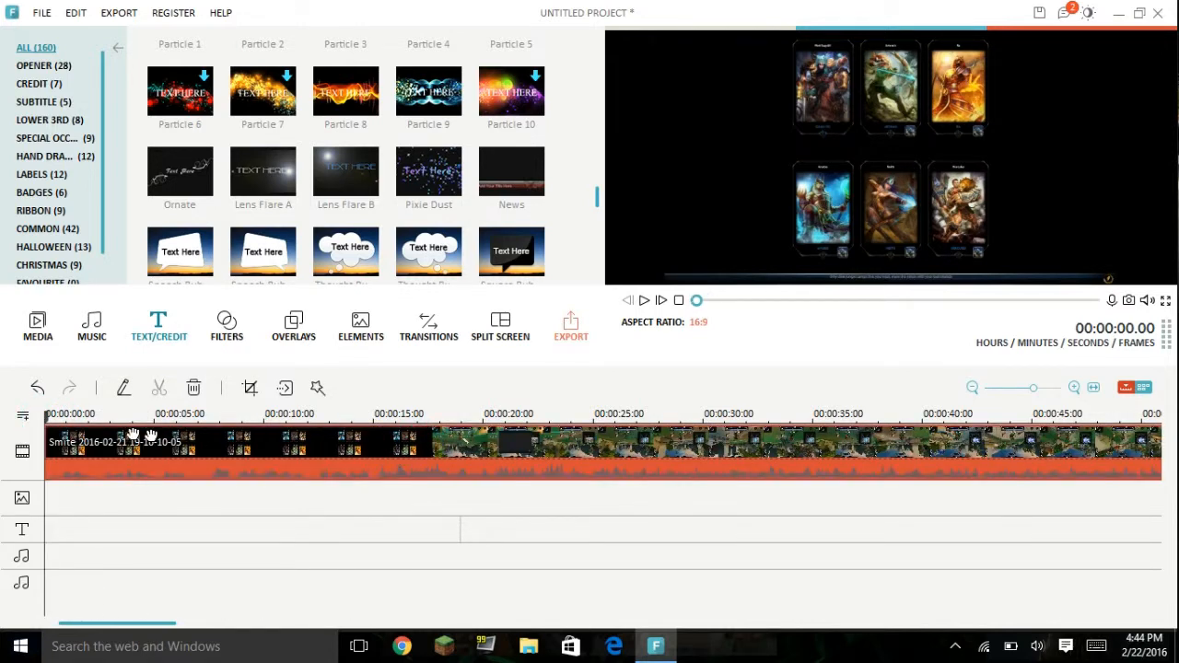
{"action": "left_click_drag", "start_coordinate": [53, 432], "coordinate": [362, 456]}
{"action": "right_click", "coordinate": [362, 456]}
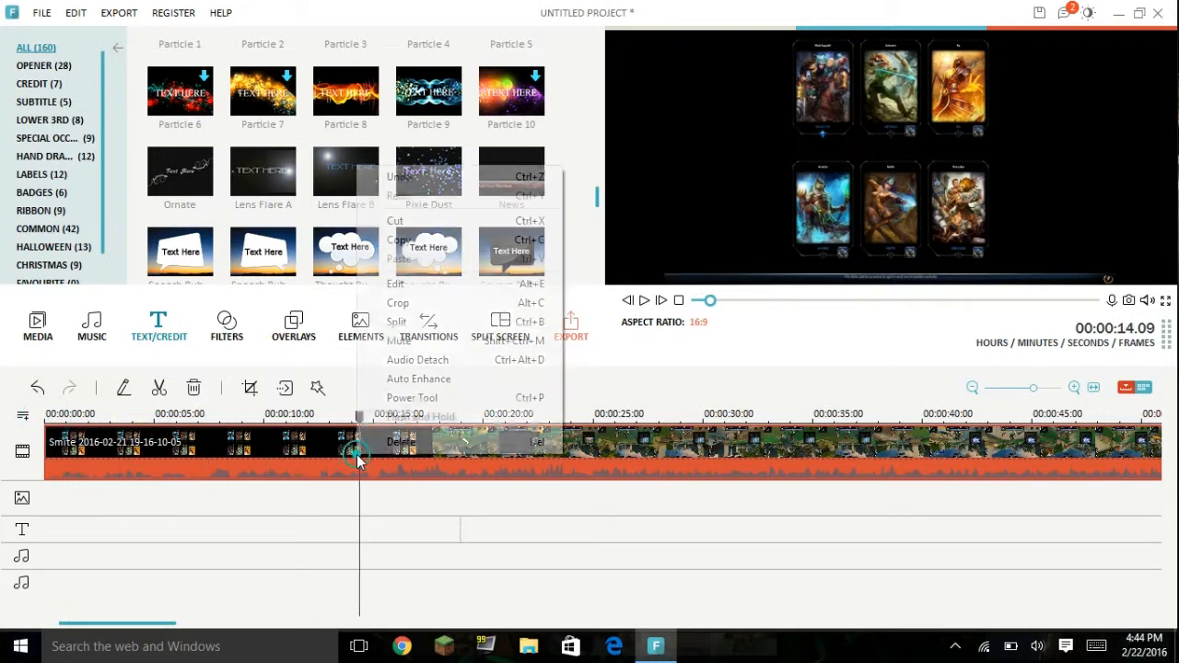
{"action": "left_click", "coordinate": [446, 324]}
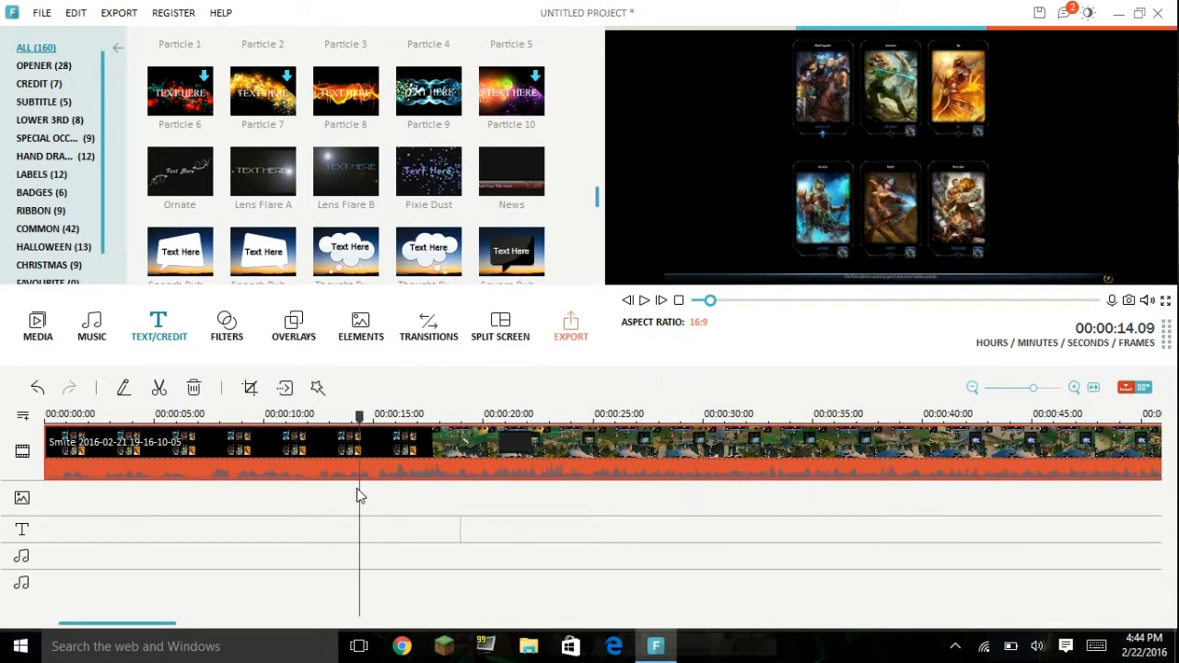
{"action": "left_click", "coordinate": [160, 390]}
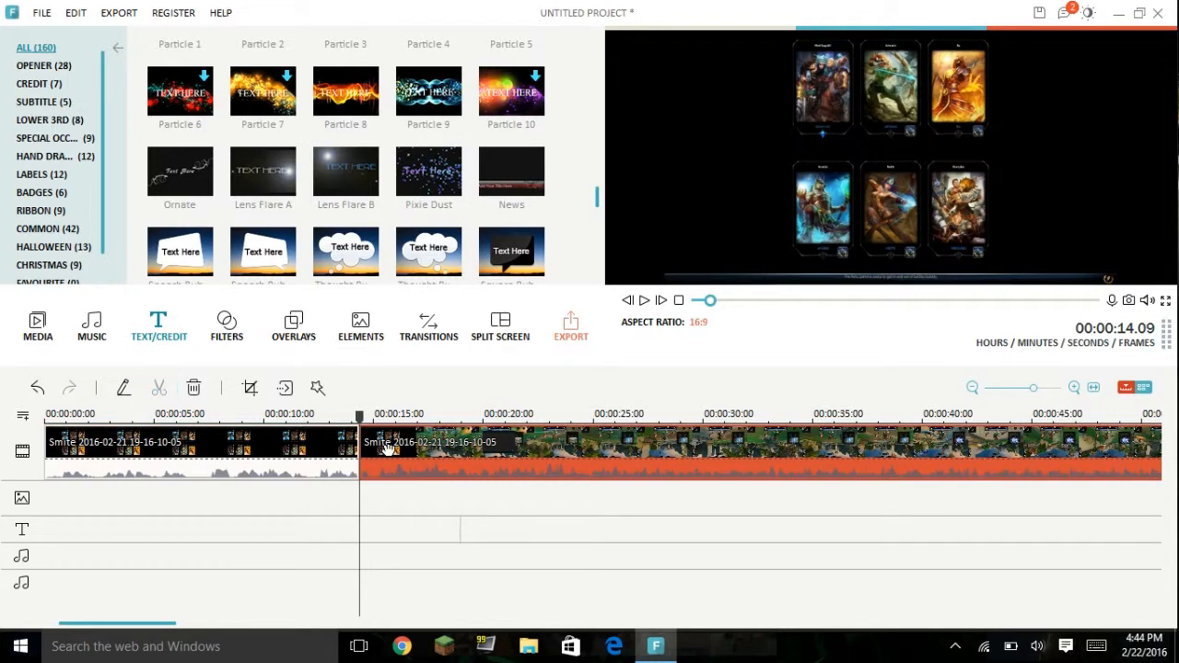
Step: Split the opening segment at 00:00:10.07 and delete the short piece between the two cuts
{"action": "left_click", "coordinate": [269, 446]}
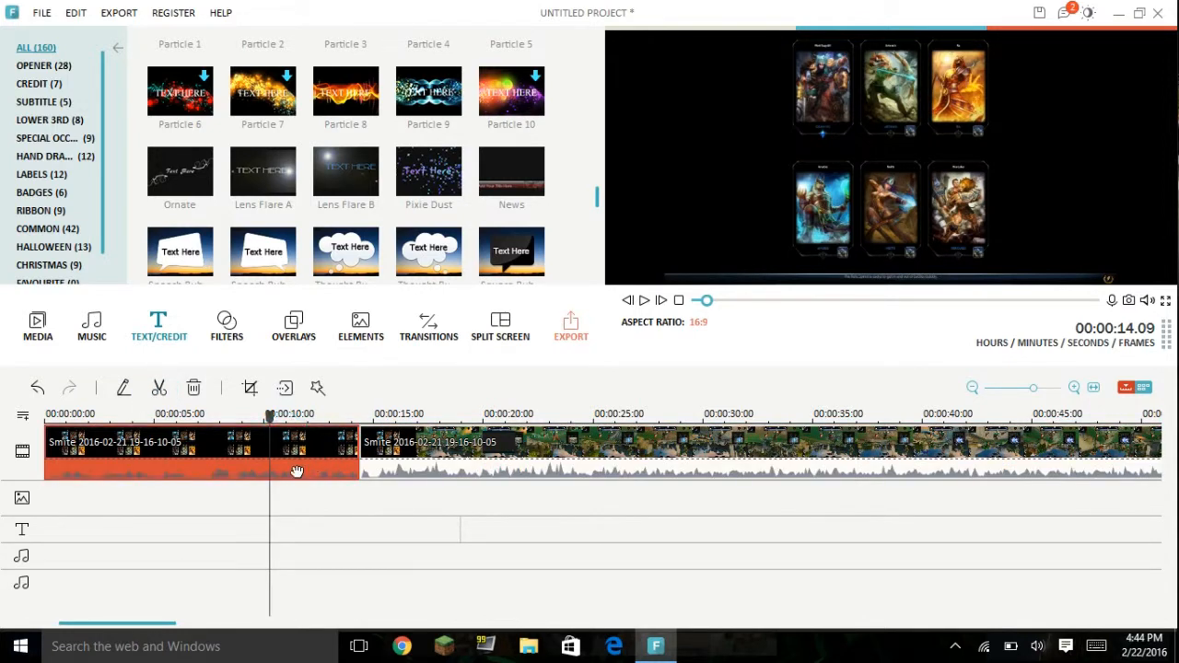
{"action": "left_click", "coordinate": [162, 390]}
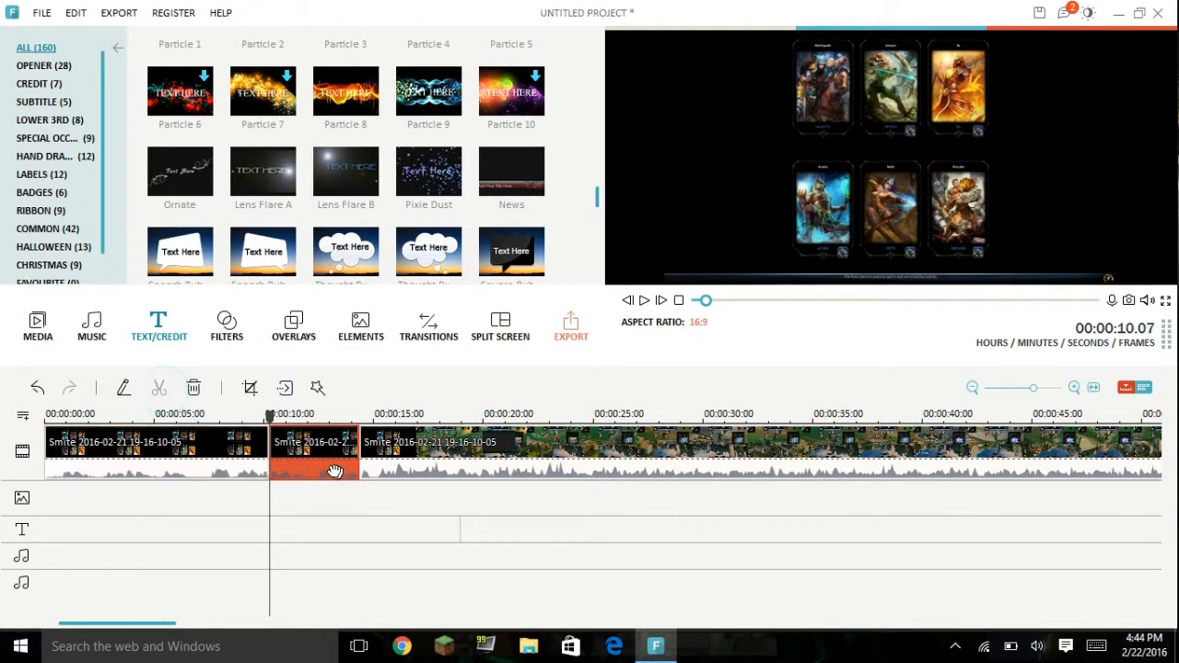
{"action": "right_click", "coordinate": [327, 451]}
{"action": "left_click", "coordinate": [359, 444]}
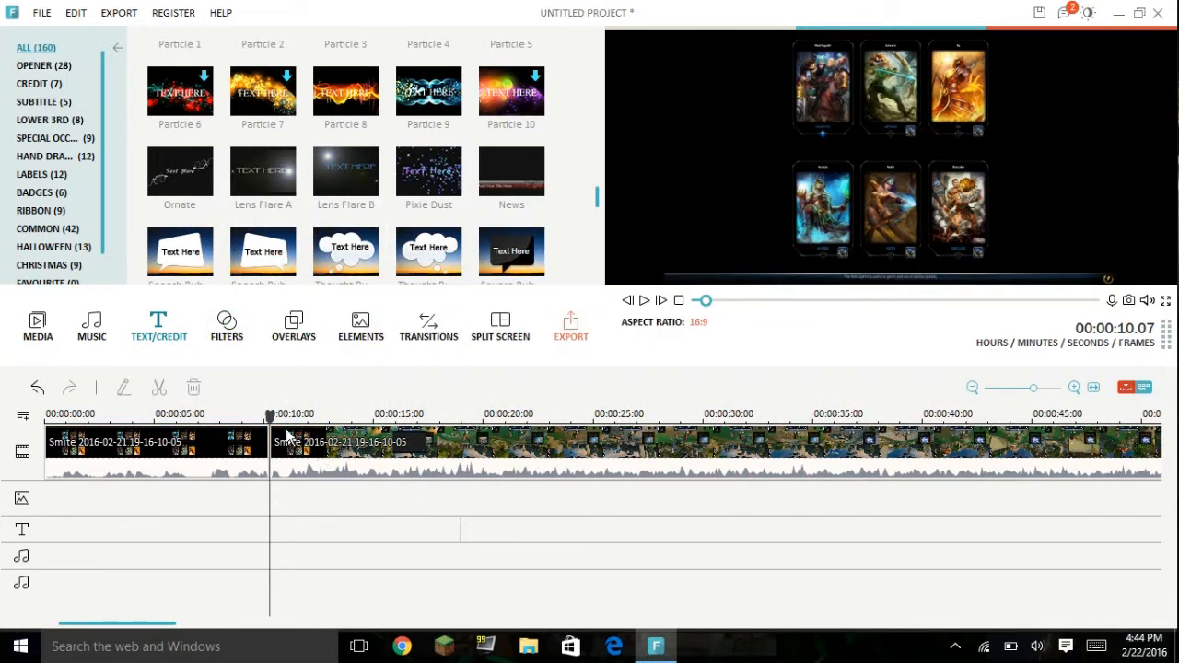
Step: Play back the join between the two gameplay segments to check the cut
{"action": "left_click_drag", "start_coordinate": [274, 417], "coordinate": [242, 416]}
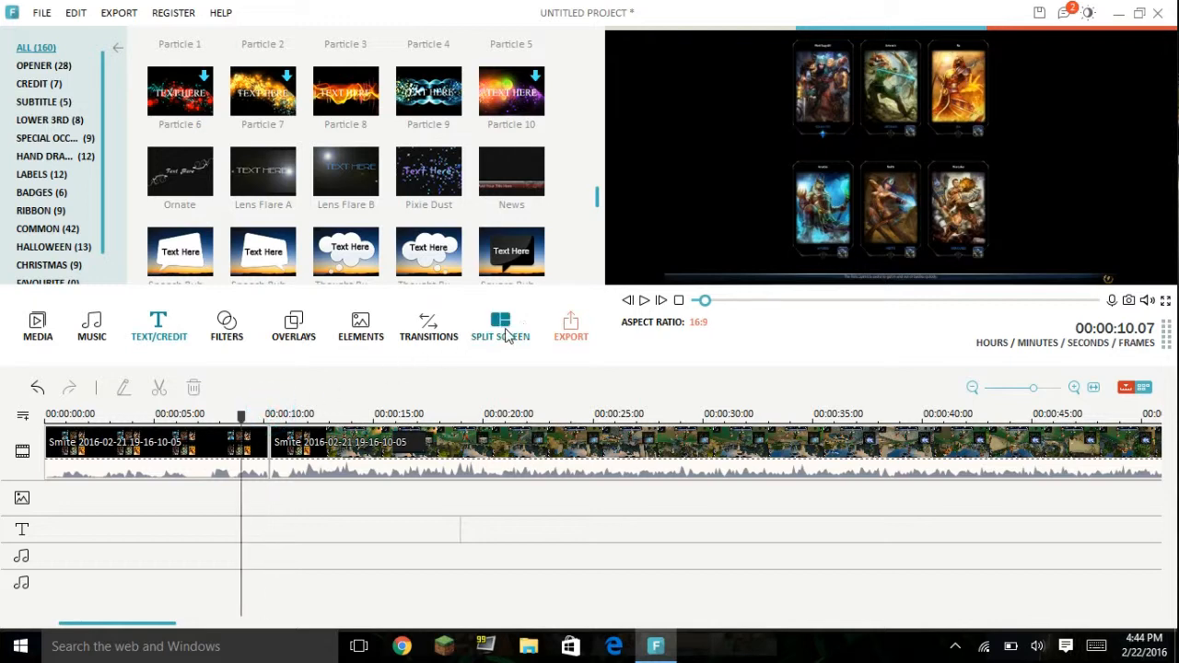
{"action": "left_click", "coordinate": [643, 304]}
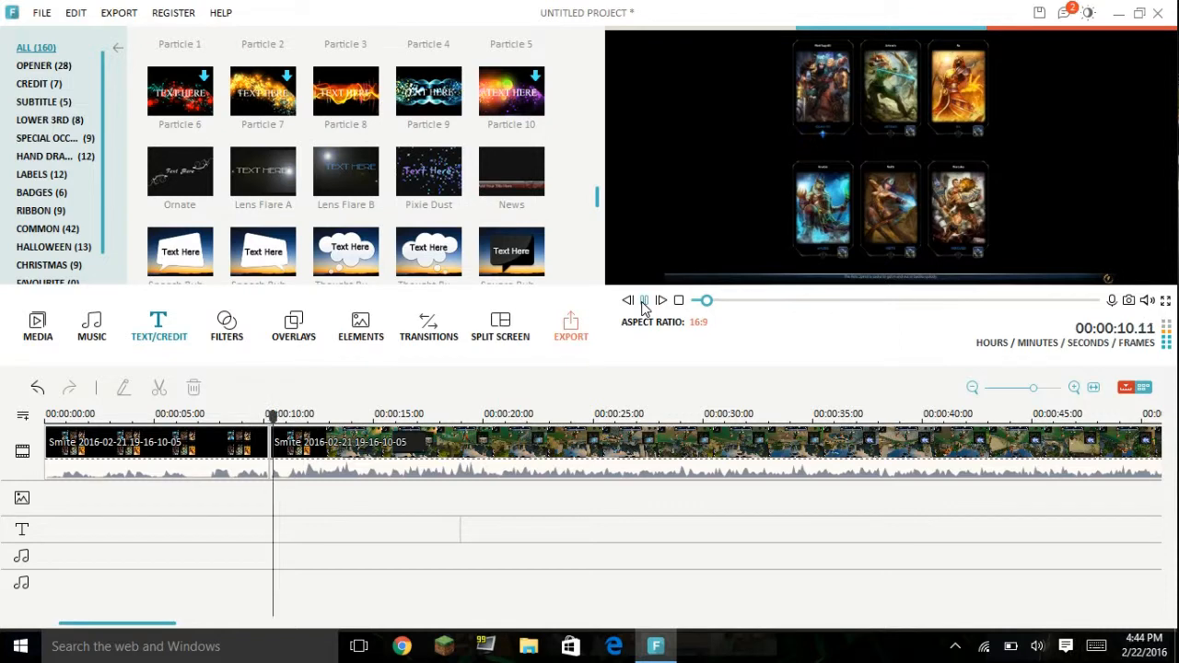
{"action": "left_click", "coordinate": [643, 304]}
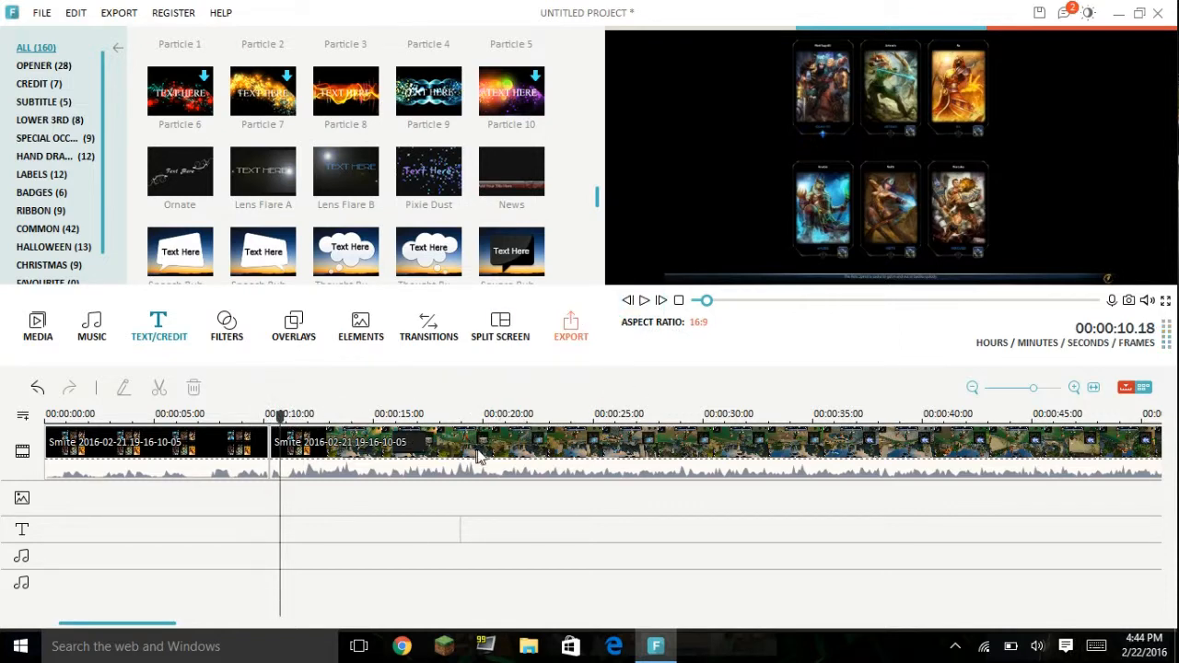
{"action": "left_click_drag", "start_coordinate": [280, 417], "coordinate": [236, 419]}
Step: Place the playhead at 00:00:15.03 and mute the gameplay segment after the cut
{"action": "right_click", "coordinate": [341, 464]}
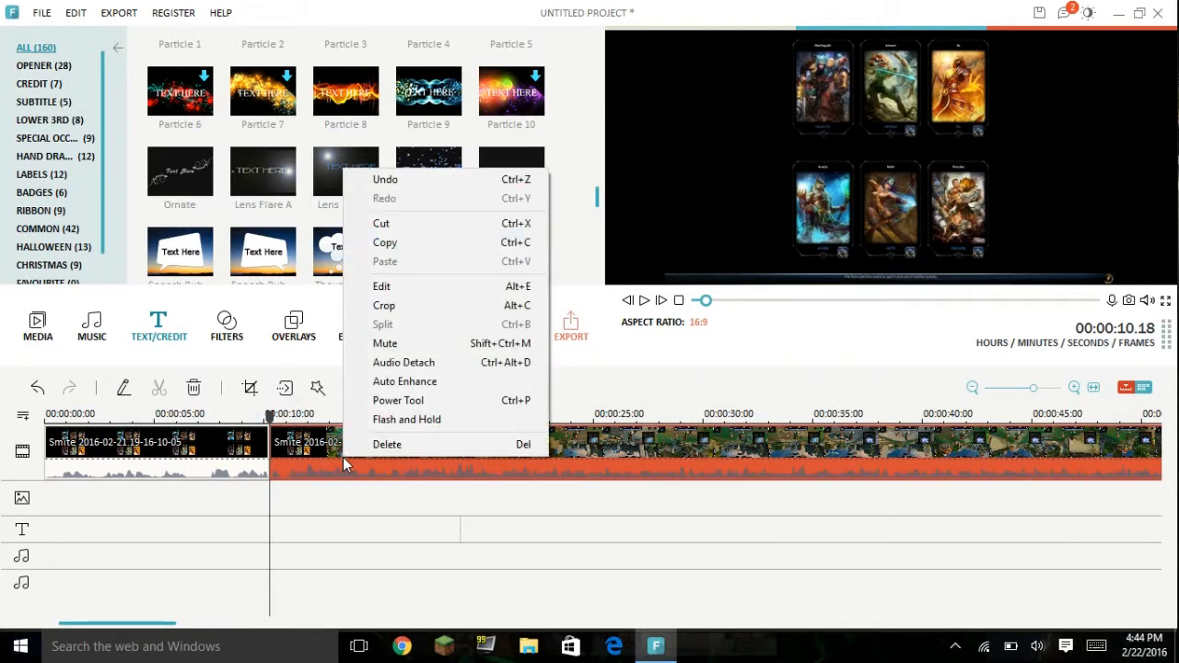
{"action": "left_click", "coordinate": [725, 388]}
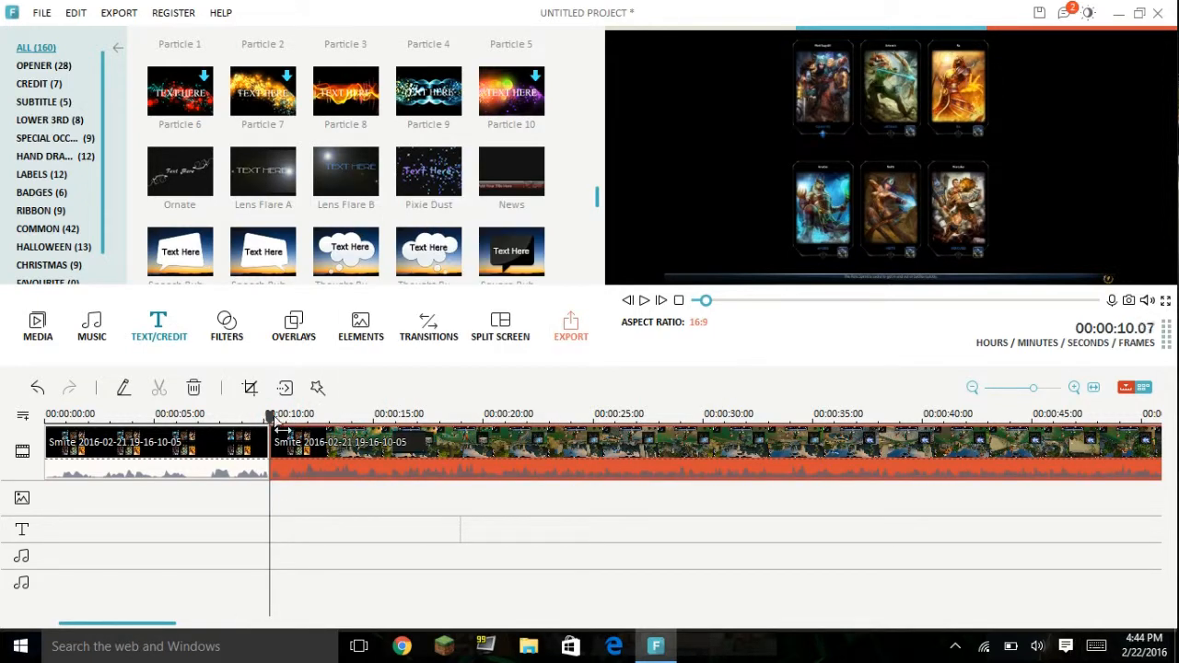
{"action": "left_click_drag", "start_coordinate": [277, 420], "coordinate": [385, 442]}
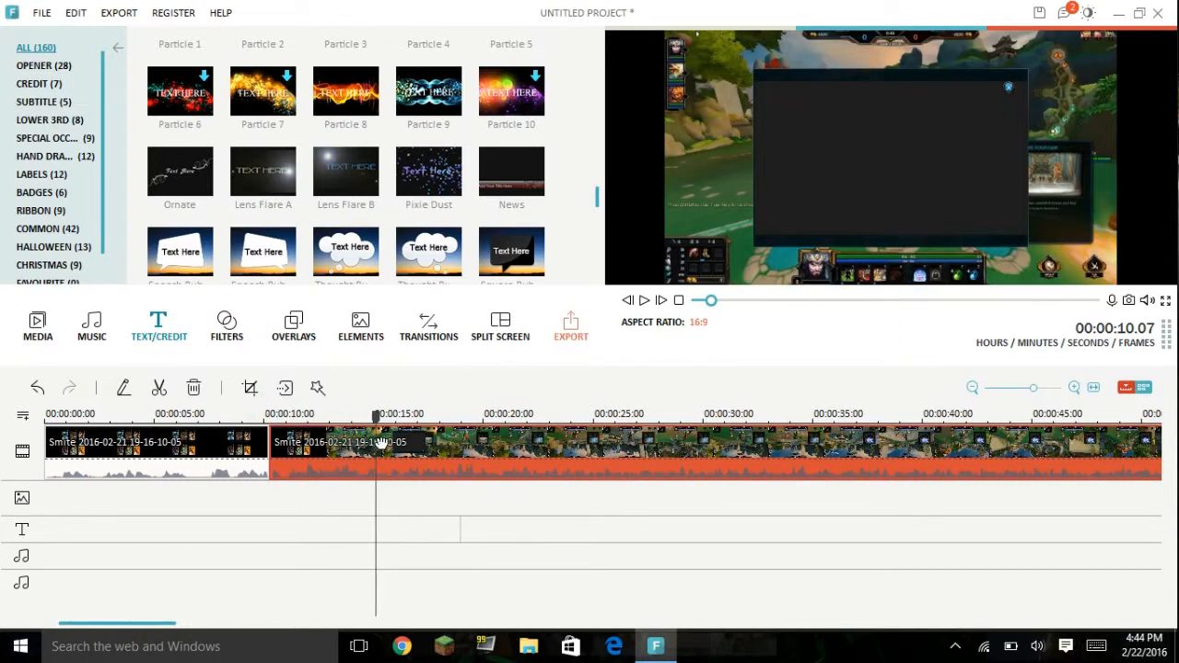
{"action": "right_click", "coordinate": [400, 463]}
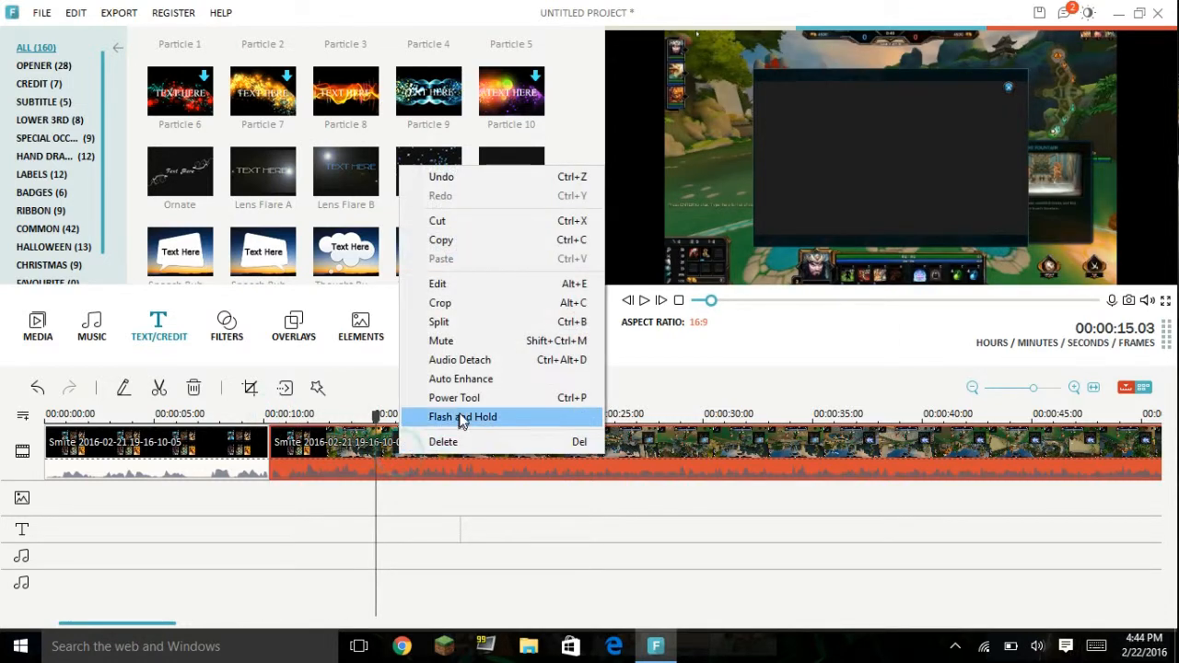
{"action": "left_click", "coordinate": [465, 342]}
Step: Open the video settings of the muted gameplay segment, increase its playback speed, and confirm
{"action": "right_click", "coordinate": [383, 445]}
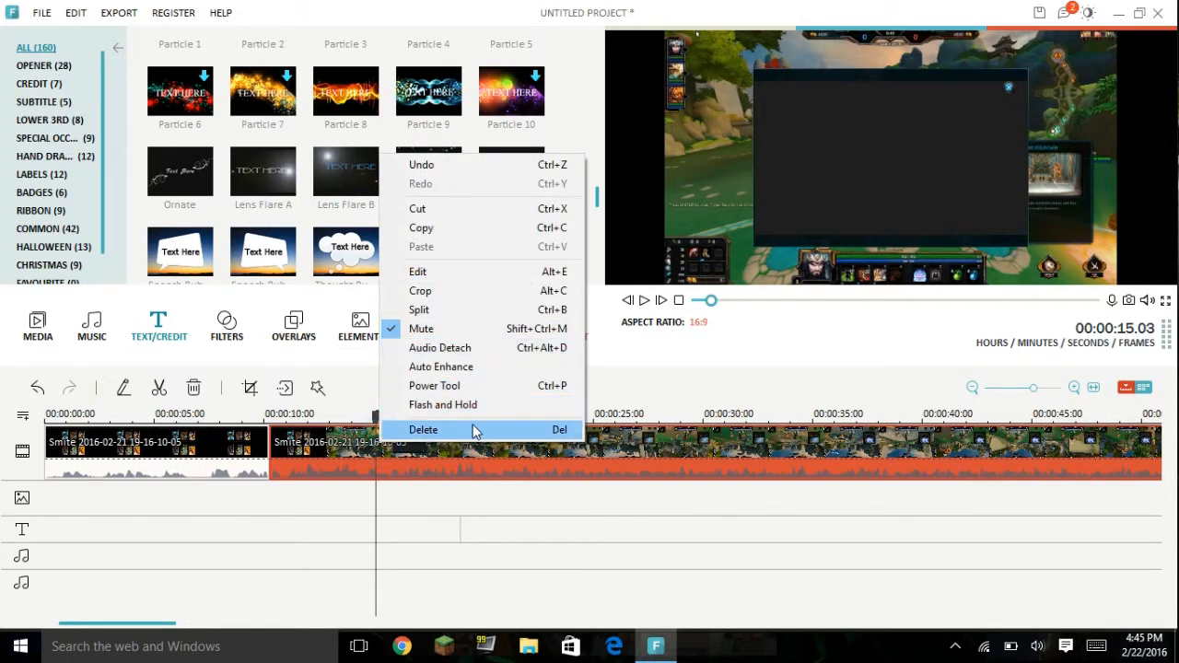
{"action": "left_click", "coordinate": [481, 276]}
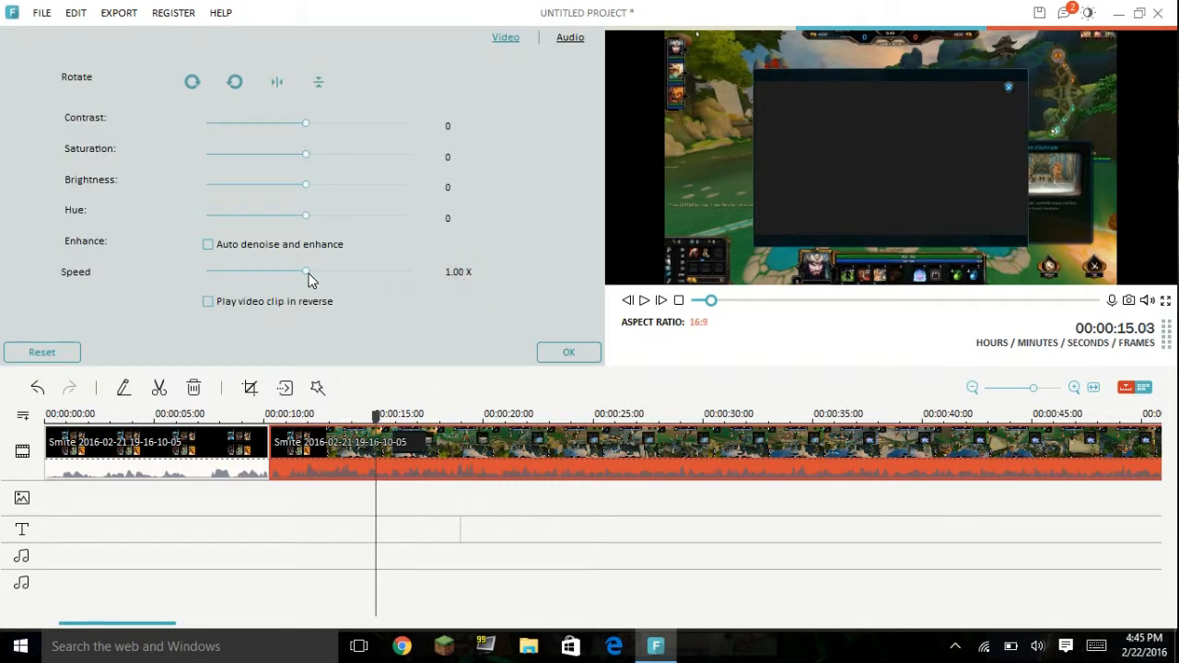
{"action": "left_click_drag", "start_coordinate": [307, 276], "coordinate": [491, 277]}
{"action": "left_click", "coordinate": [564, 353]}
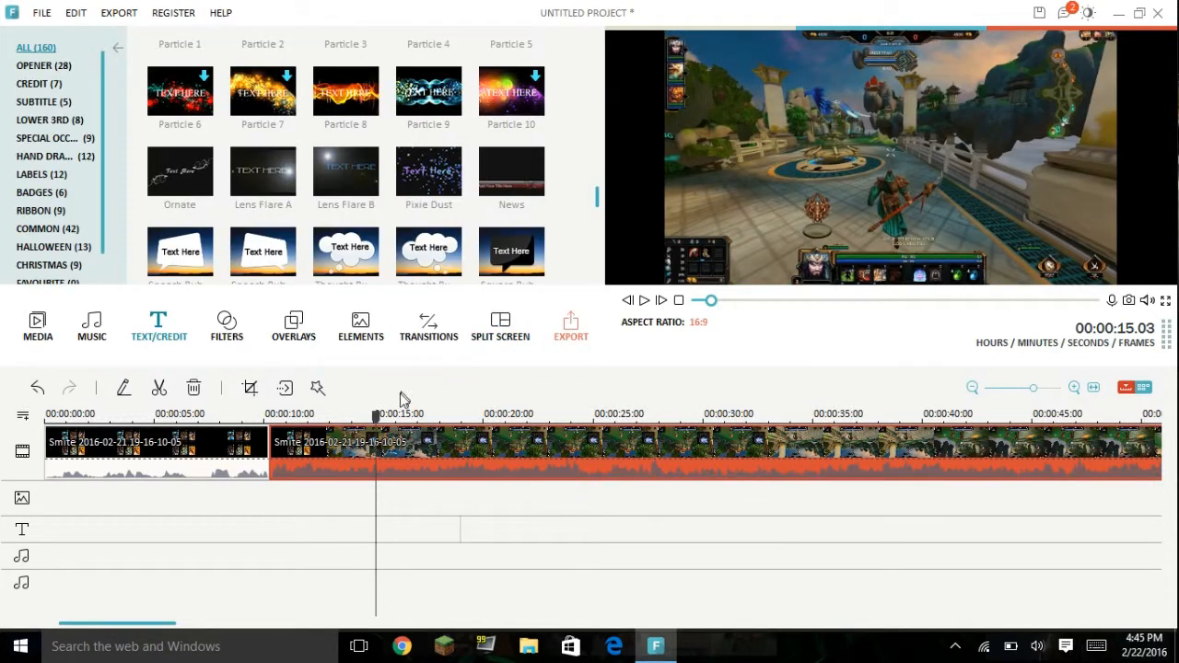
Step: Preview the sped-up gameplay segment briefly and return the playhead to 00:00:09.05, just before the cut
{"action": "left_click", "coordinate": [644, 304]}
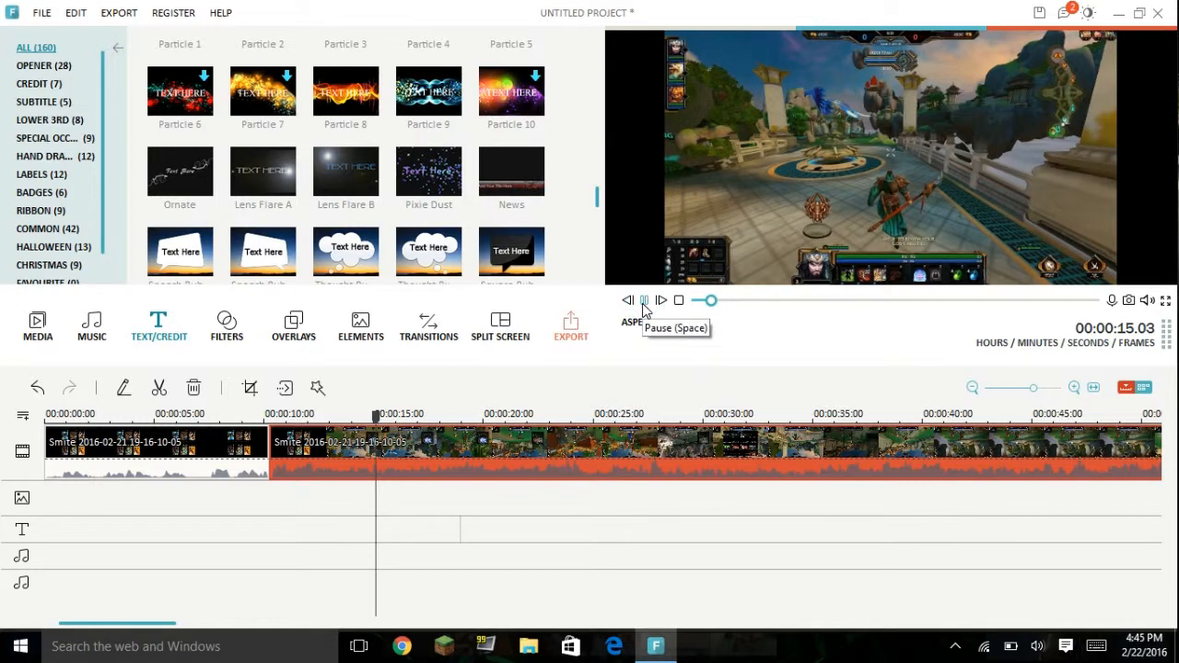
{"action": "left_click", "coordinate": [644, 304]}
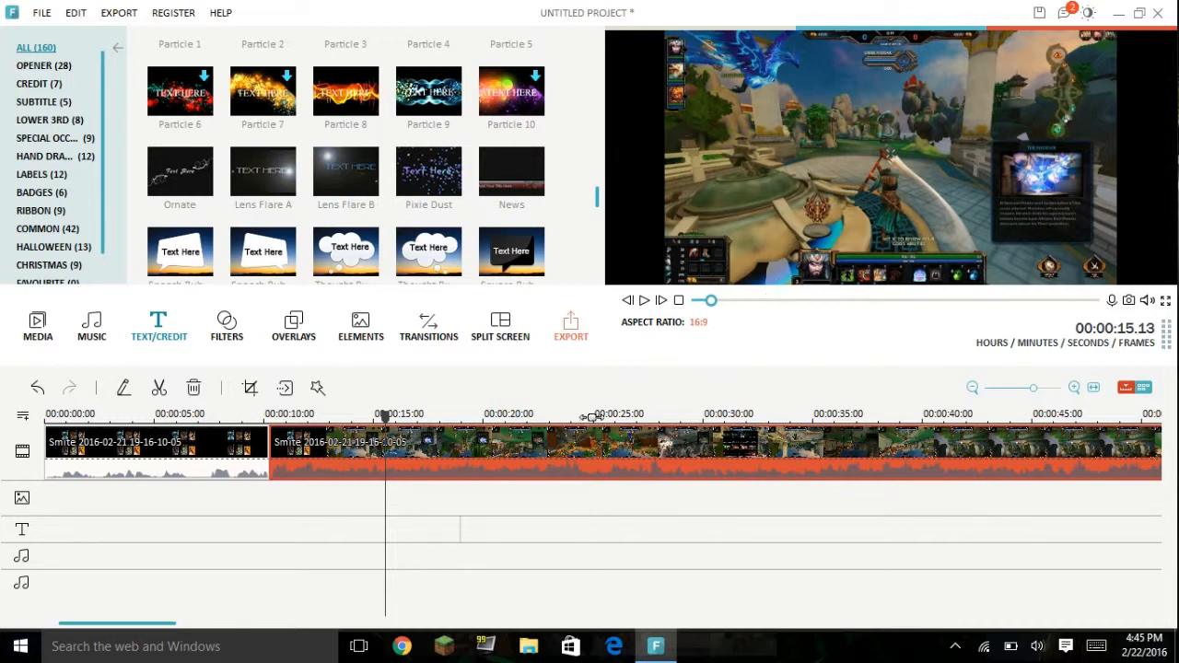
{"action": "left_click_drag", "start_coordinate": [386, 417], "coordinate": [246, 427]}
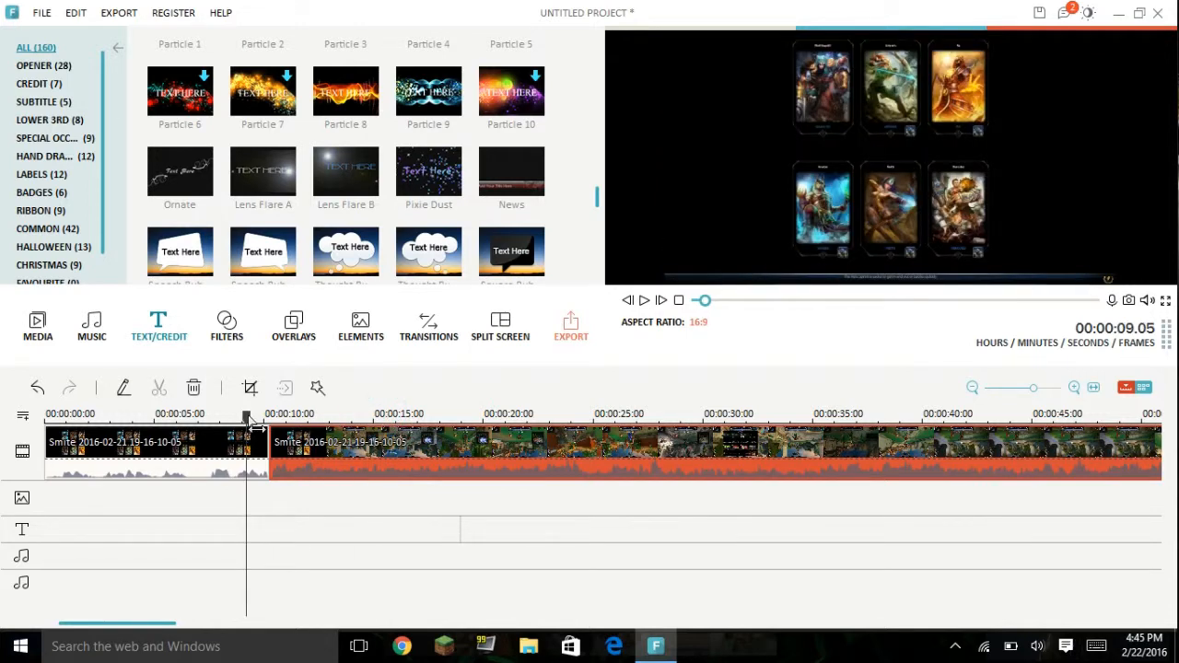
Step: Place the playhead at 00:00:05.06, open the first gameplay segment's Power Tool, apply Mosaic to the clip and add a mosaic area
{"action": "left_click_drag", "start_coordinate": [249, 422], "coordinate": [159, 422]}
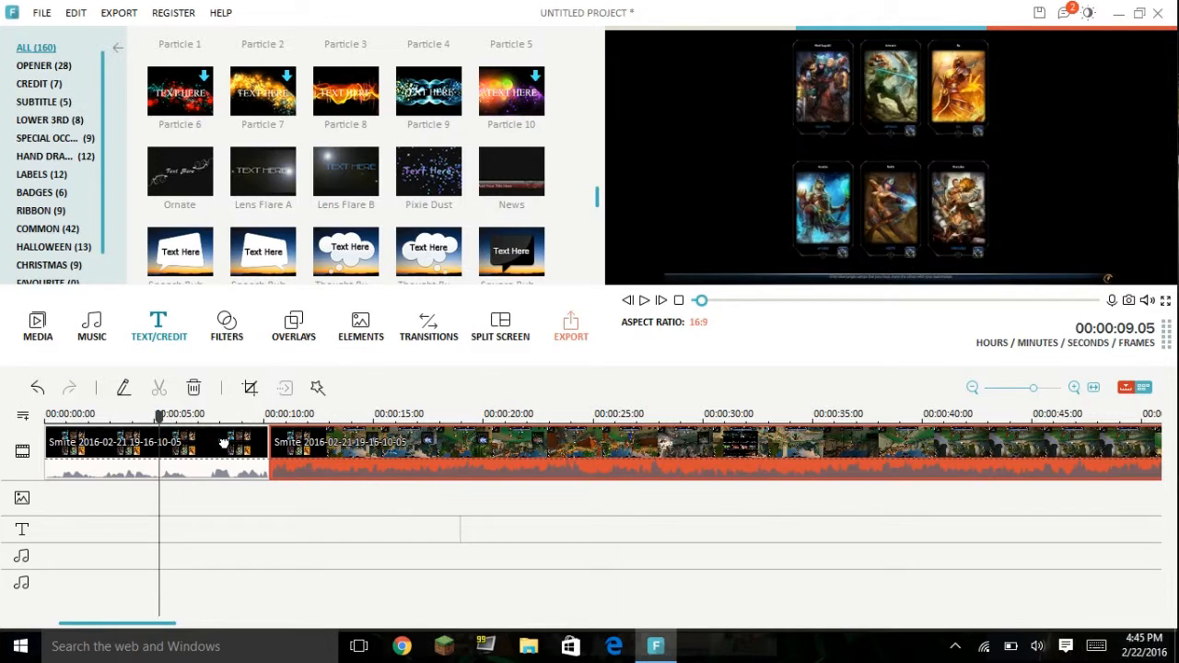
{"action": "left_click", "coordinate": [171, 441]}
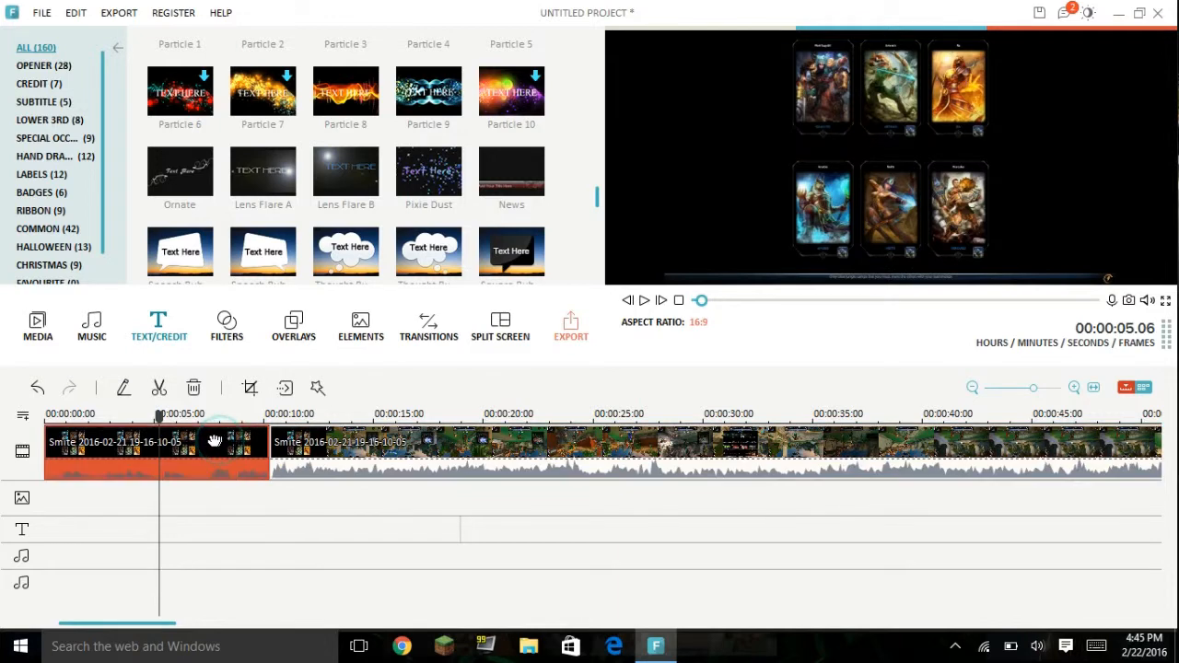
{"action": "right_click", "coordinate": [155, 452]}
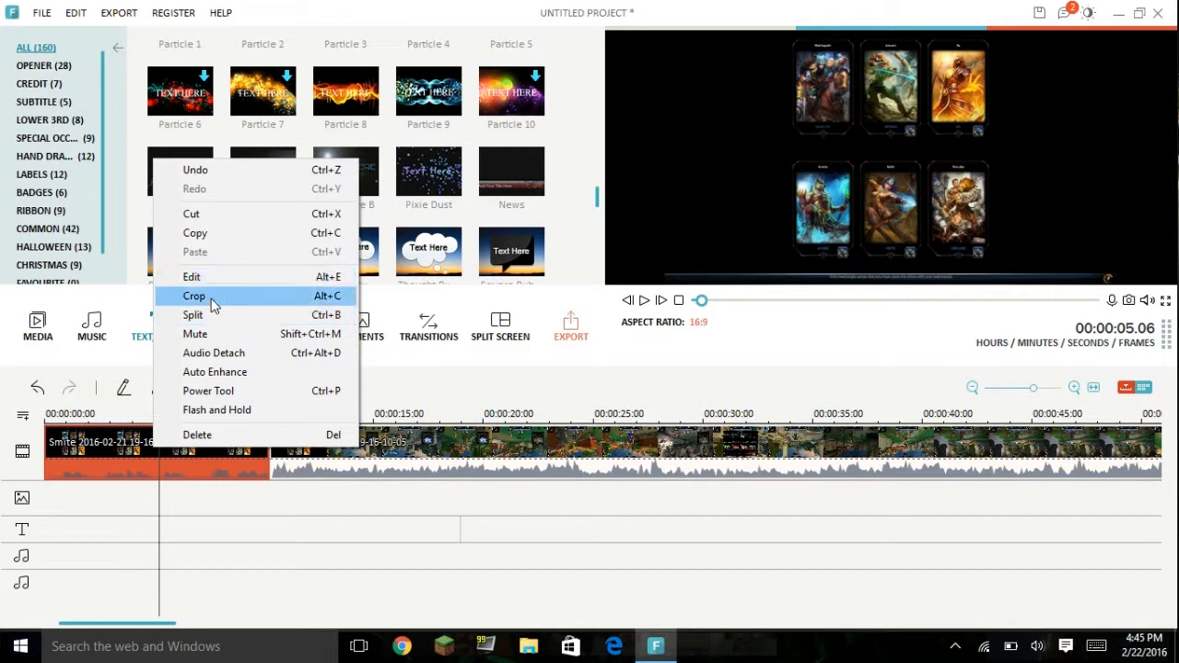
{"action": "left_click", "coordinate": [235, 396]}
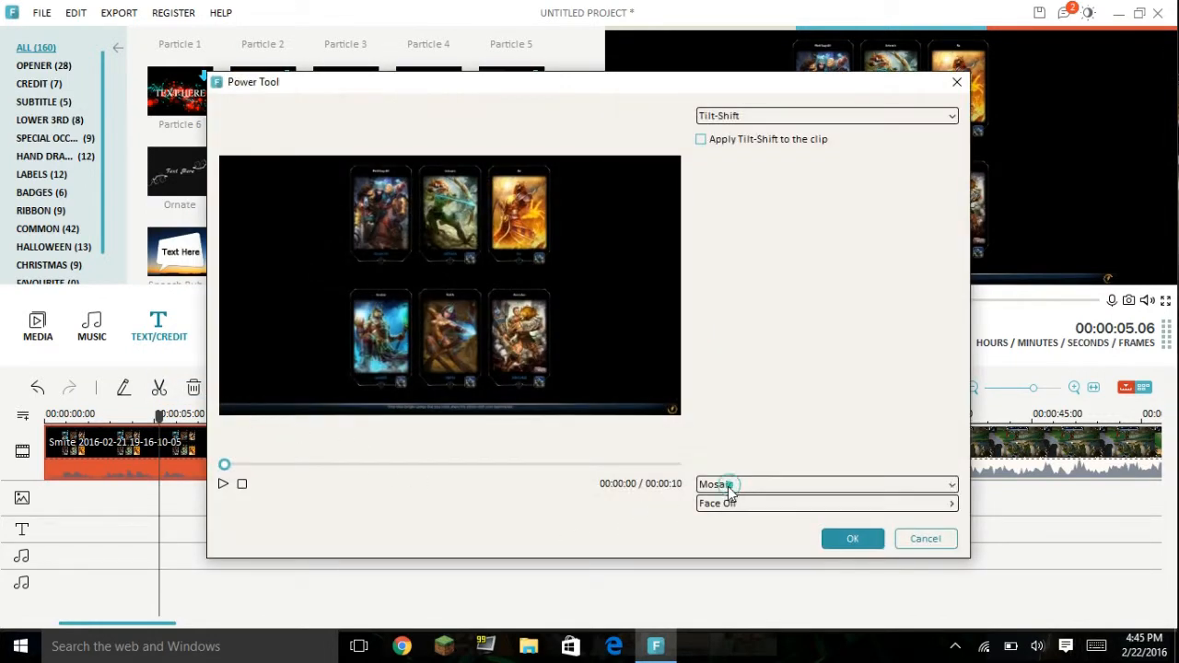
{"action": "left_click", "coordinate": [728, 487]}
{"action": "left_click", "coordinate": [701, 160]}
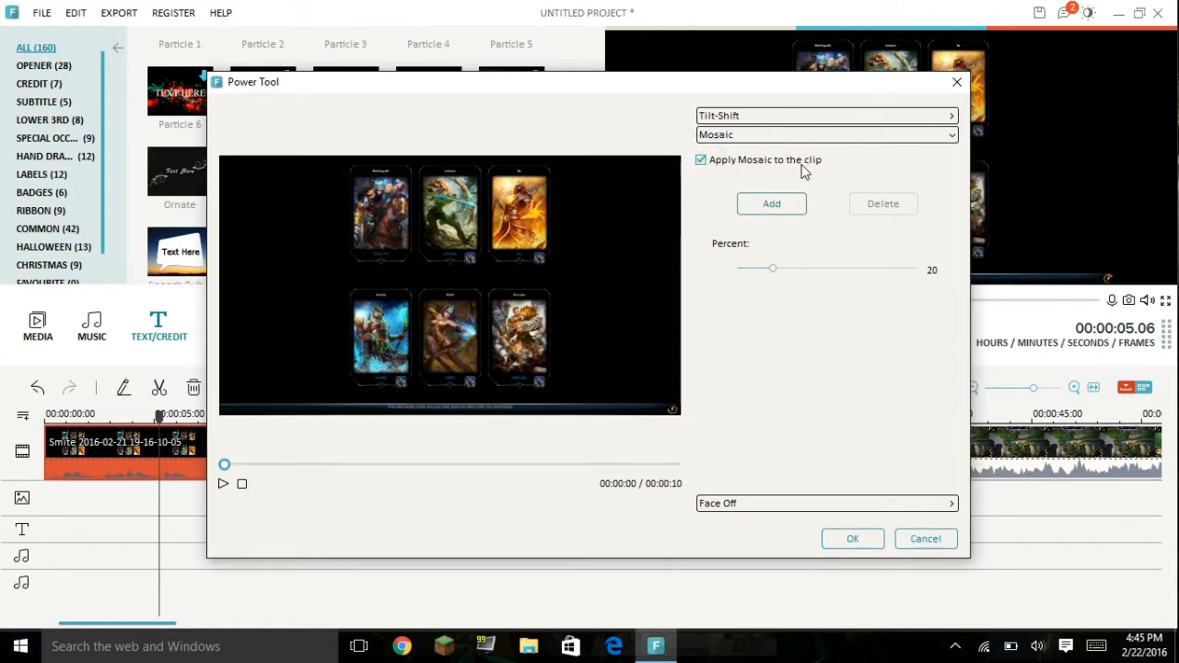
{"action": "left_click", "coordinate": [771, 205]}
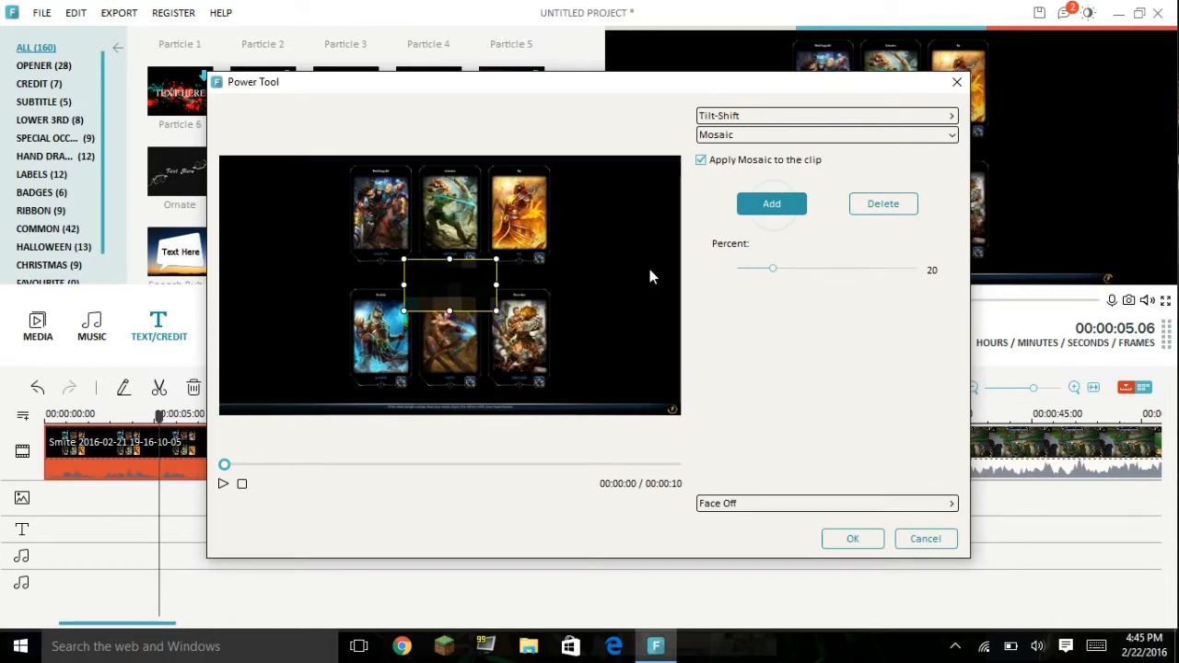
Step: Resize and move the mosaic area so it covers the middle character card in the lower row
{"action": "left_click_drag", "start_coordinate": [496, 311], "coordinate": [566, 369]}
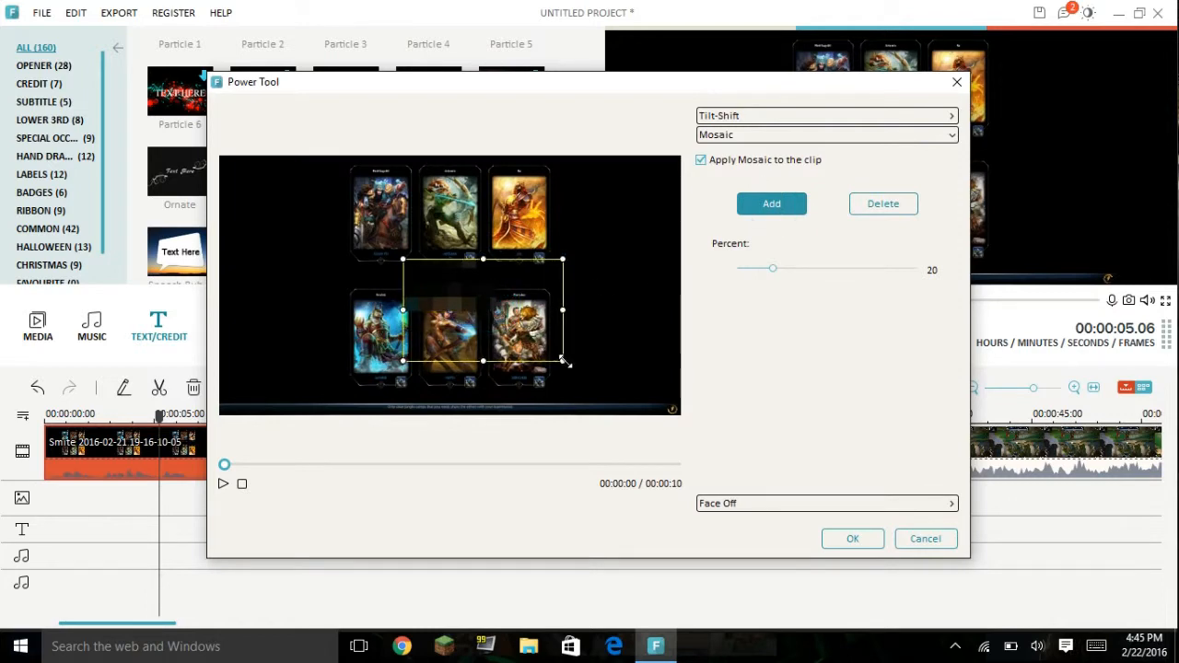
{"action": "left_click_drag", "start_coordinate": [498, 294], "coordinate": [464, 335]}
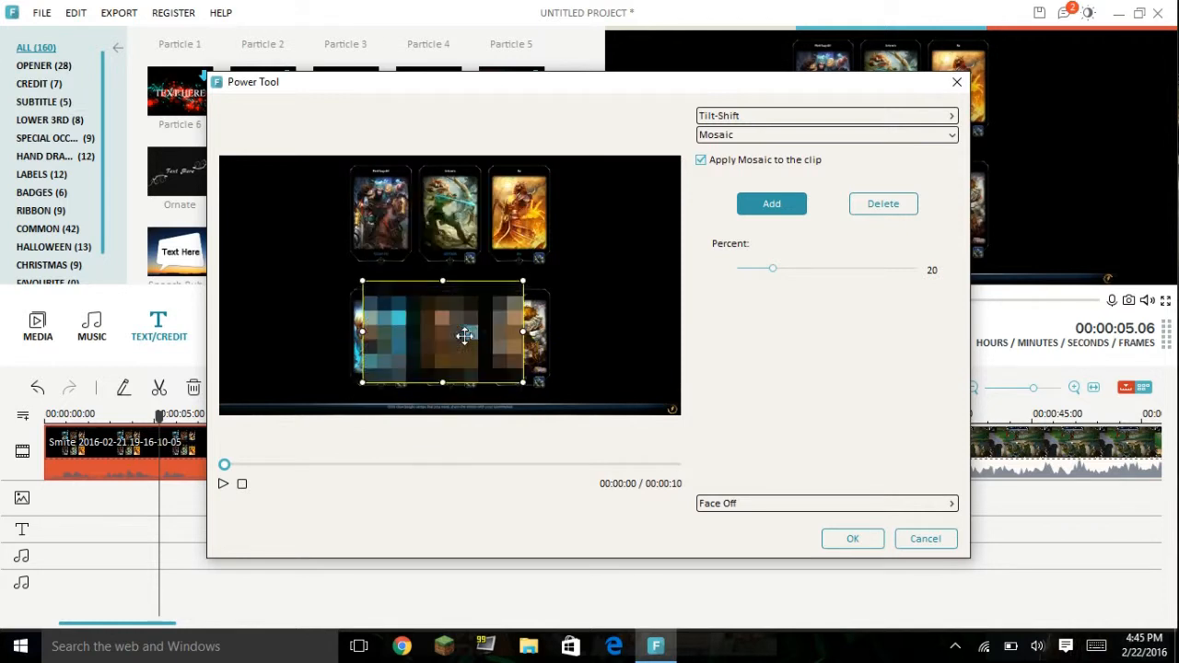
{"action": "left_click_drag", "start_coordinate": [522, 383], "coordinate": [449, 387]}
{"action": "mouse_move", "coordinate": [403, 339]}
{"action": "left_mouse_down"}
{"action": "mouse_move", "coordinate": [436, 341]}
{"action": "mouse_move", "coordinate": [421, 337]}
{"action": "left_mouse_up"}
{"action": "left_click_drag", "start_coordinate": [495, 338], "coordinate": [481, 338]}
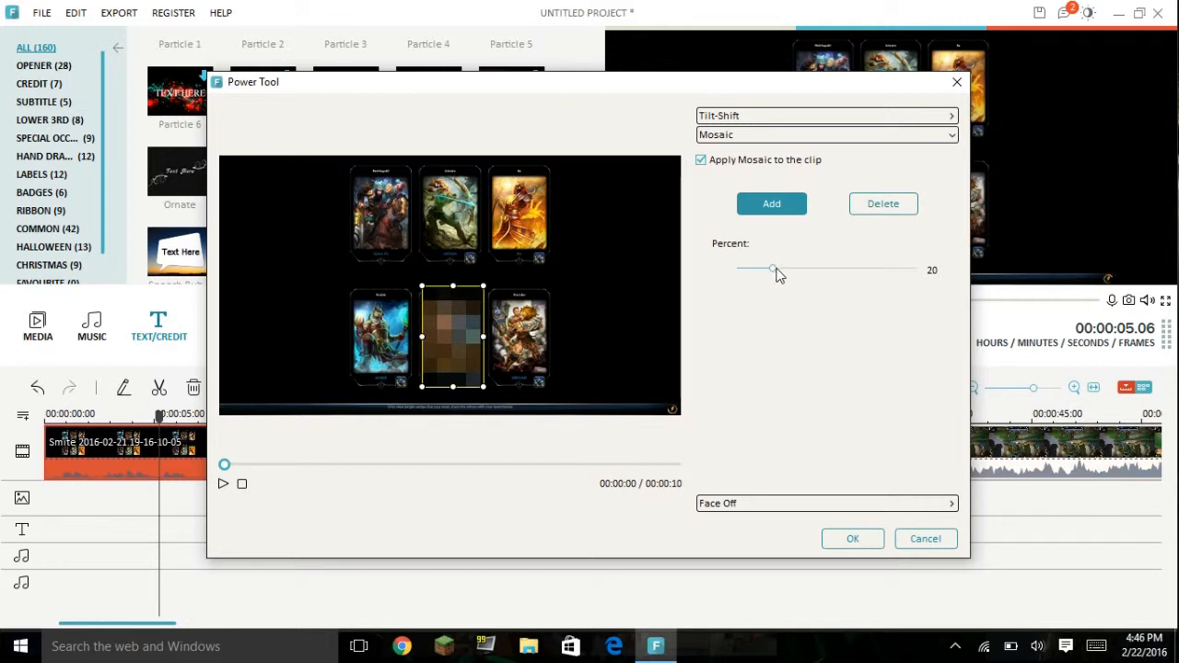
Step: Set the mosaic percent to 27, view the Face Off options, and apply the Power Tool changes
{"action": "left_click_drag", "start_coordinate": [772, 271], "coordinate": [977, 277]}
{"action": "left_click_drag", "start_coordinate": [824, 271], "coordinate": [787, 273]}
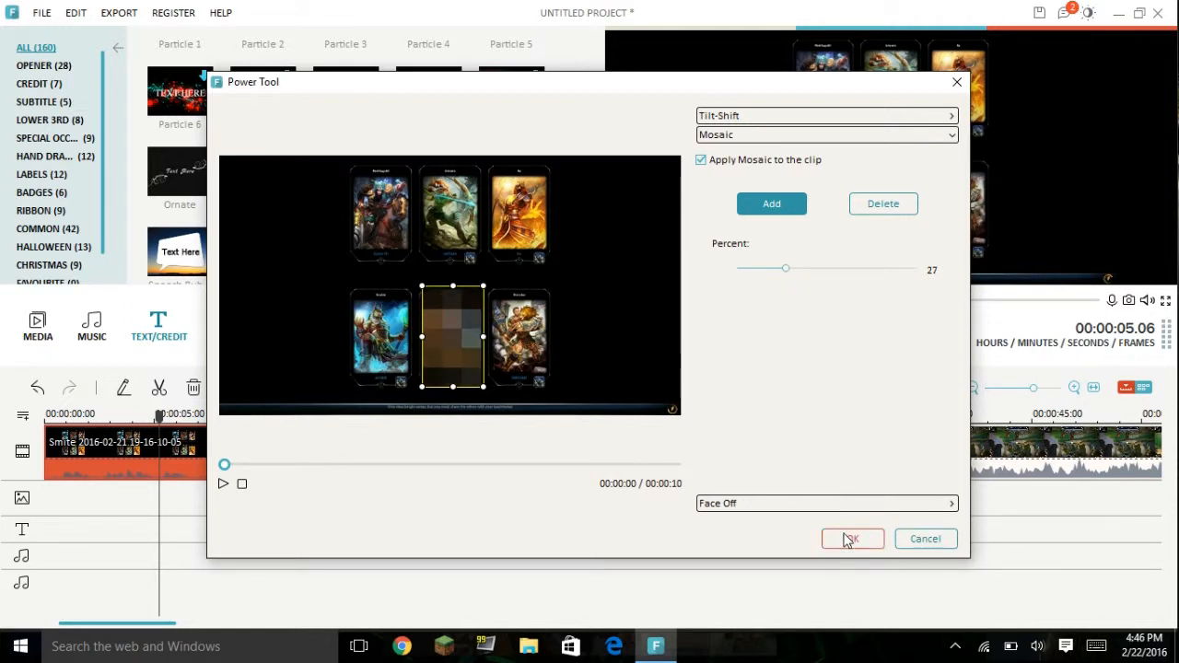
{"action": "left_click", "coordinate": [852, 504]}
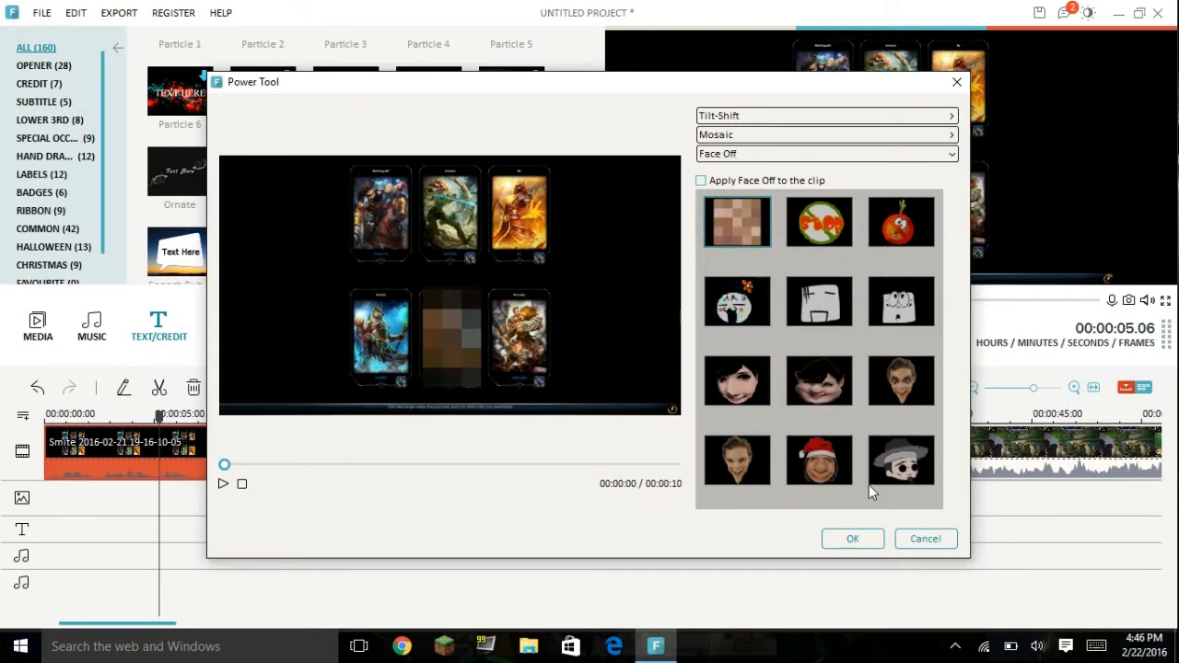
{"action": "left_click", "coordinate": [862, 538]}
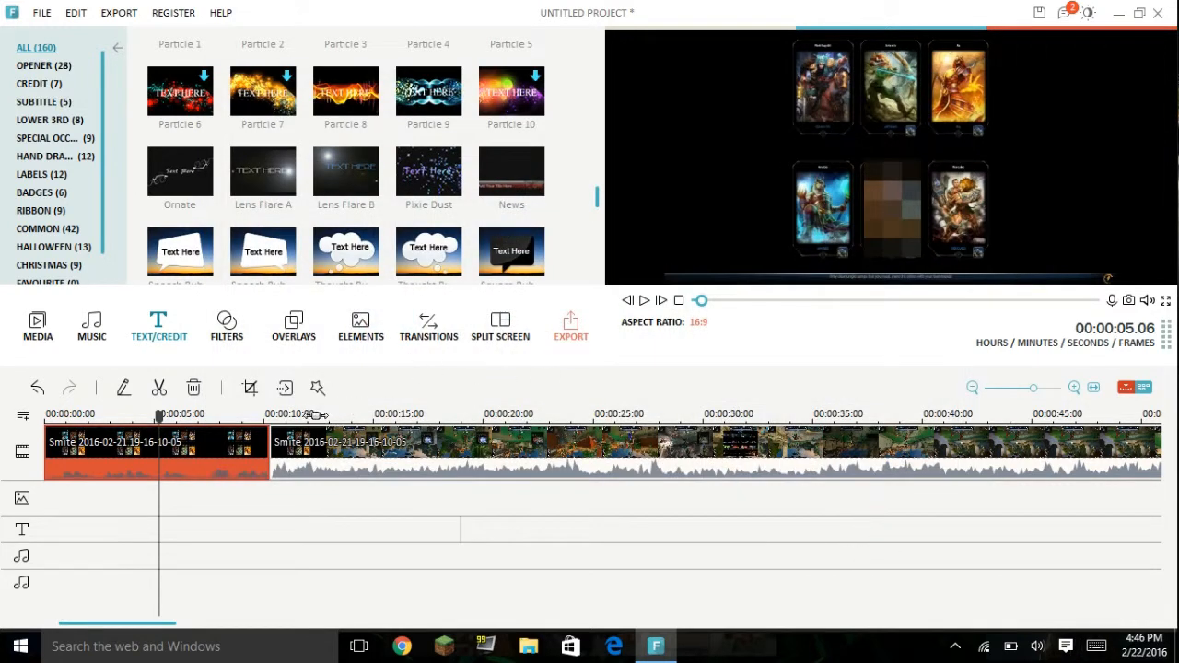
Step: Move the playhead to 00:00:00.09 and detach the audio from the first gameplay segment
{"action": "left_click", "coordinate": [274, 495]}
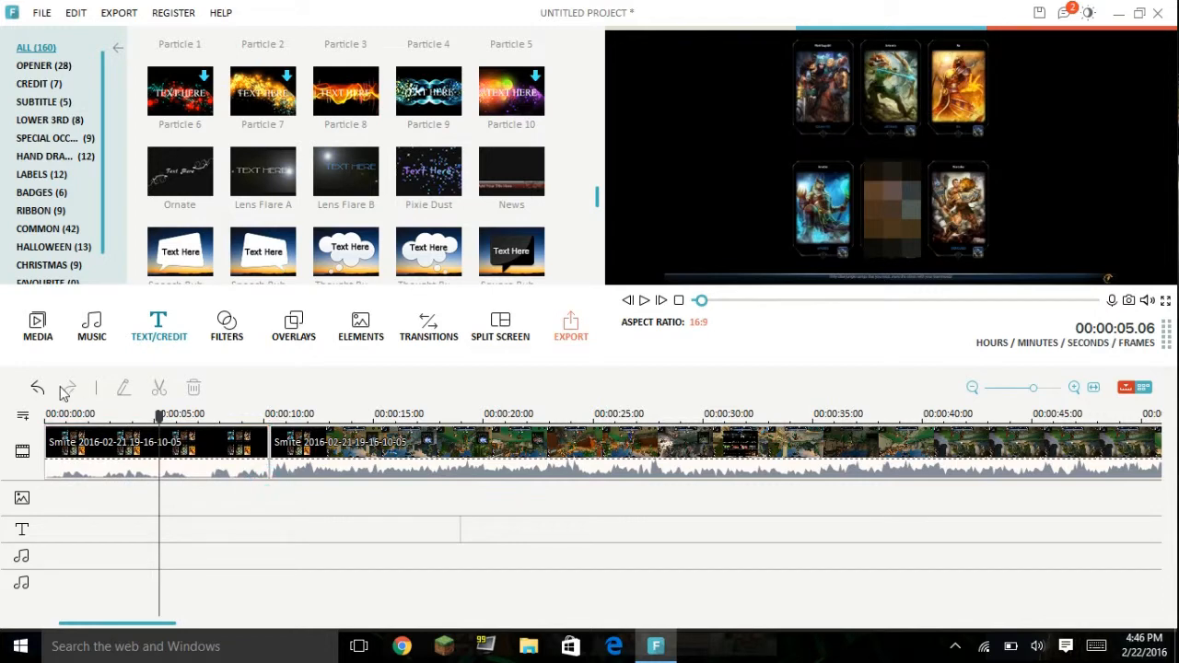
{"action": "left_click_drag", "start_coordinate": [170, 431], "coordinate": [52, 432]}
{"action": "right_click", "coordinate": [110, 436]}
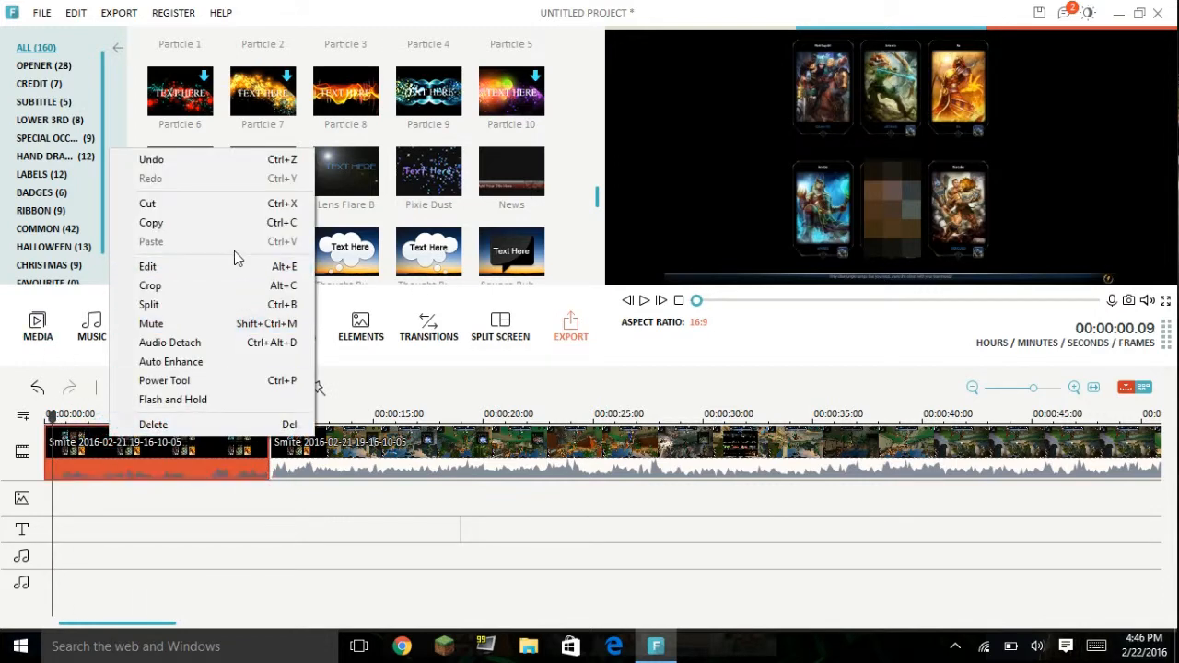
{"action": "left_click", "coordinate": [221, 343]}
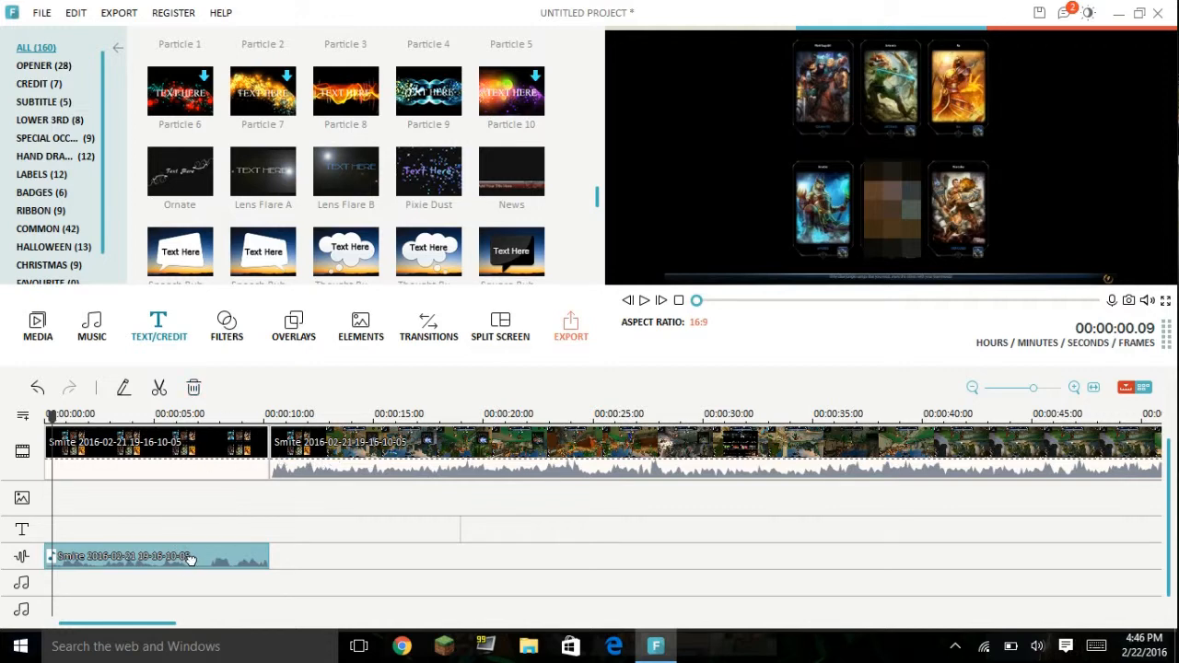
Step: Try shifting the detached audio clip along its track, separately from the first gameplay segment
{"action": "left_click", "coordinate": [160, 447]}
{"action": "right_click", "coordinate": [180, 463]}
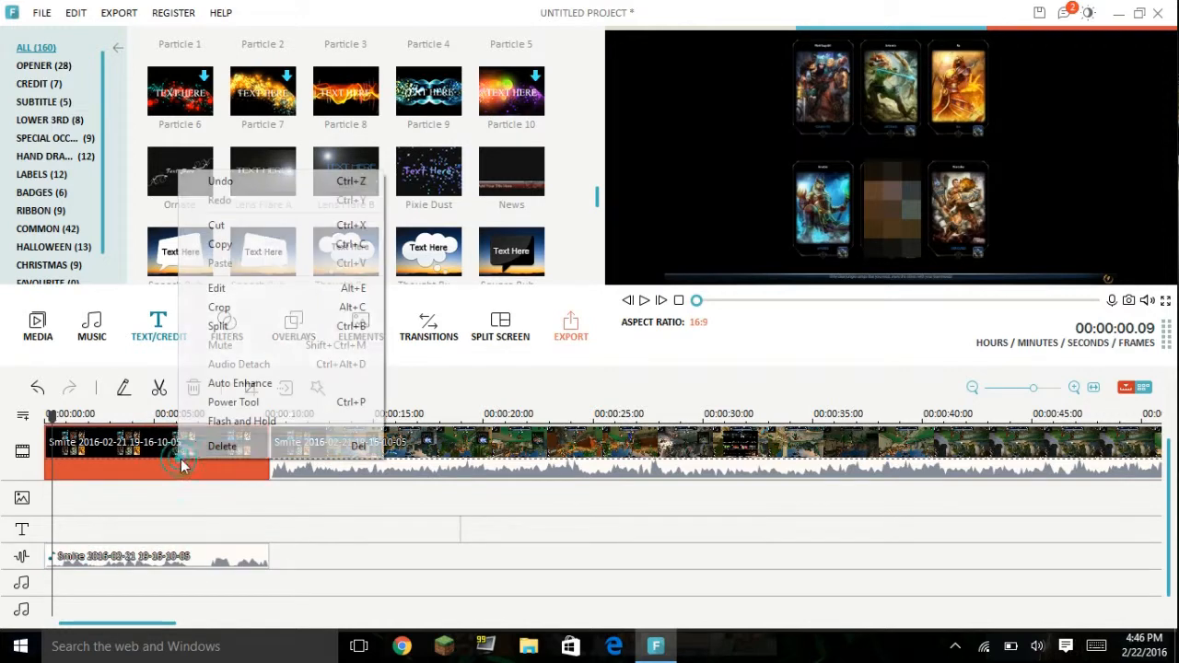
{"action": "left_click", "coordinate": [333, 524]}
{"action": "left_click", "coordinate": [232, 557]}
{"action": "left_click_drag", "start_coordinate": [233, 557], "coordinate": [225, 523]}
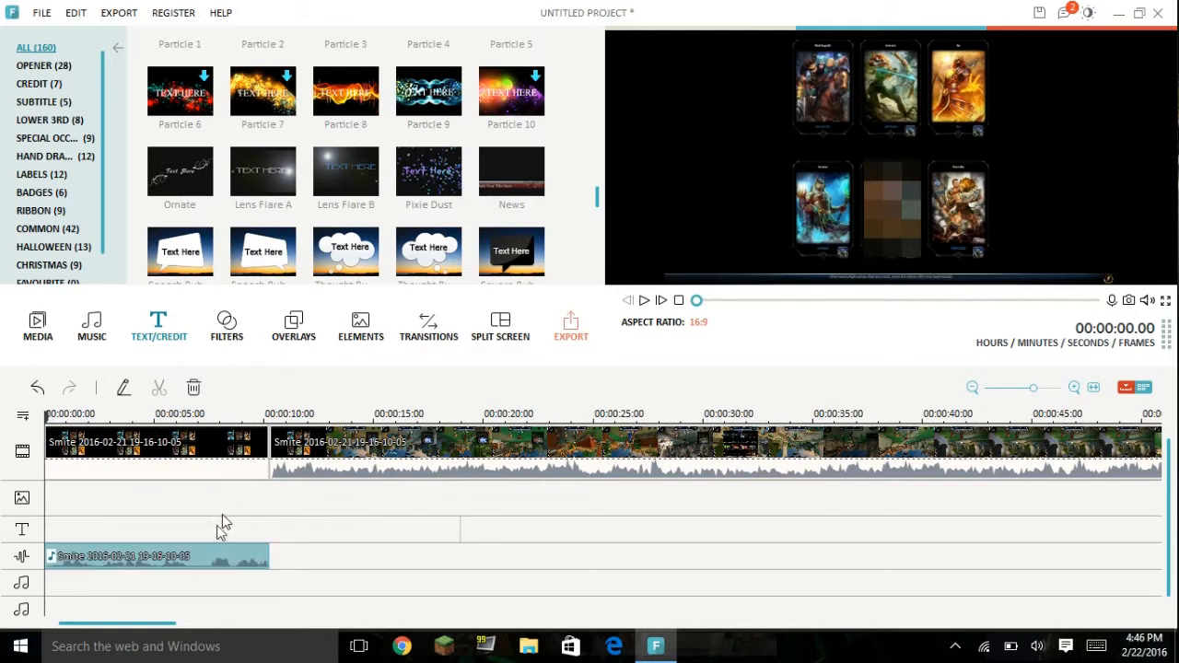
{"action": "left_click_drag", "start_coordinate": [179, 559], "coordinate": [274, 529]}
Step: Apply Auto Enhance to the first gameplay segment and check that the option is enabled
{"action": "left_click", "coordinate": [202, 469]}
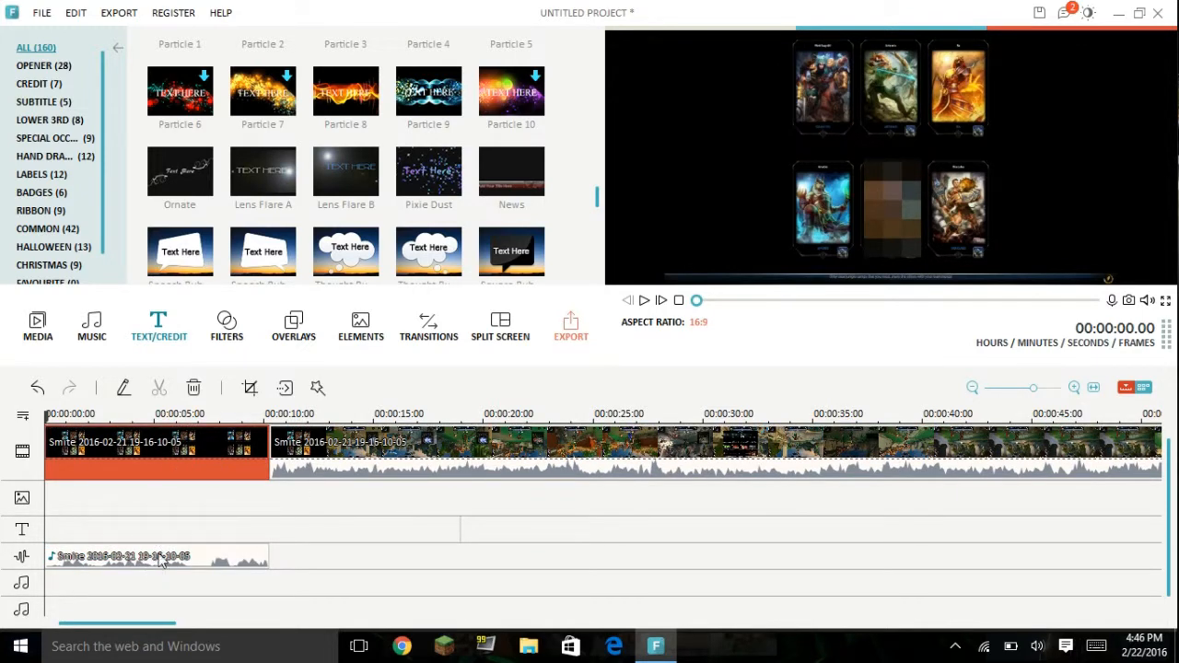
{"action": "right_click", "coordinate": [176, 458]}
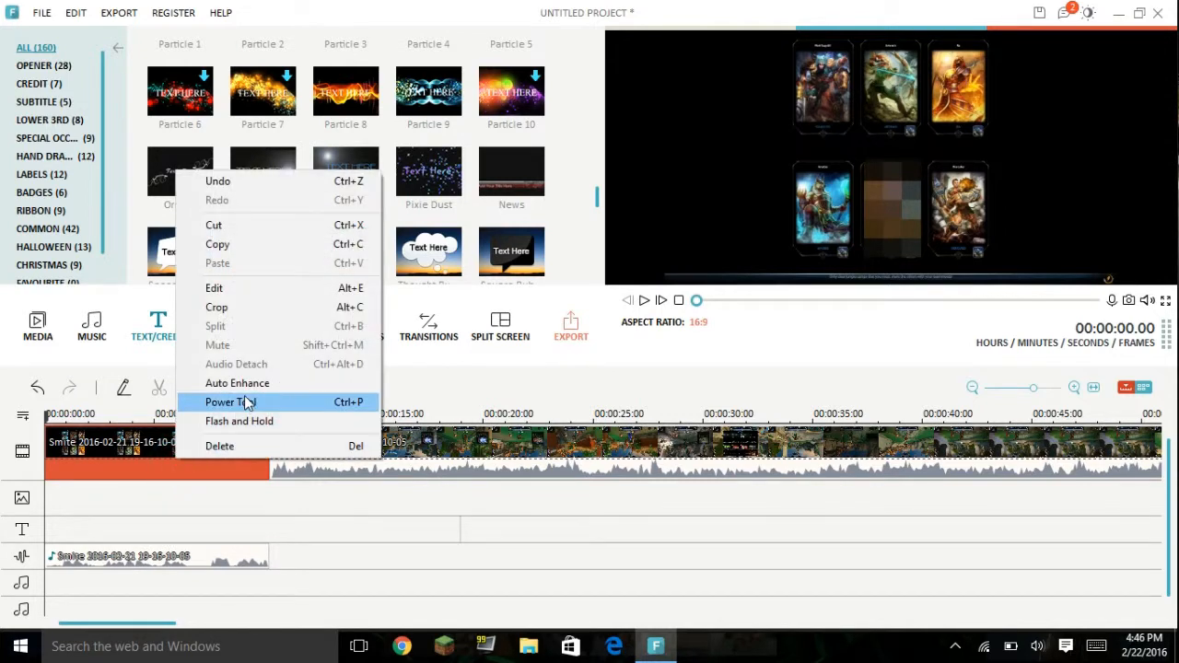
{"action": "left_click", "coordinate": [264, 393]}
{"action": "right_click", "coordinate": [190, 453]}
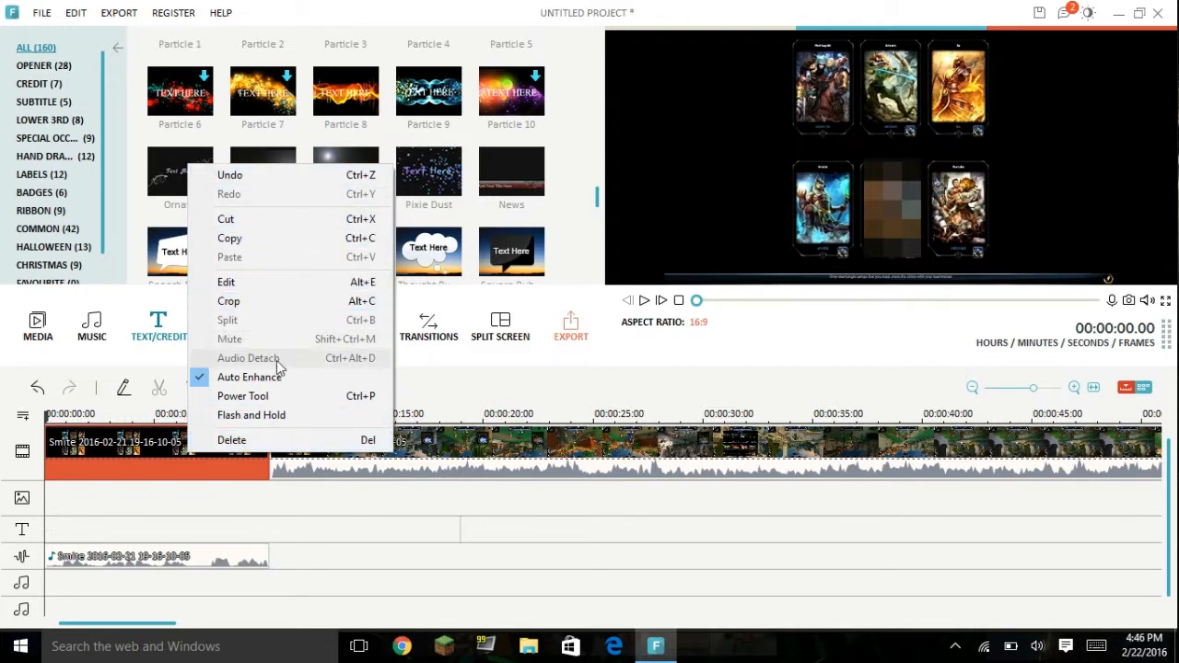
{"action": "left_click", "coordinate": [359, 509]}
Step: Show the filter library and move the muted gameplay segment from after the cut to the start of the timeline
{"action": "right_click", "coordinate": [347, 445]}
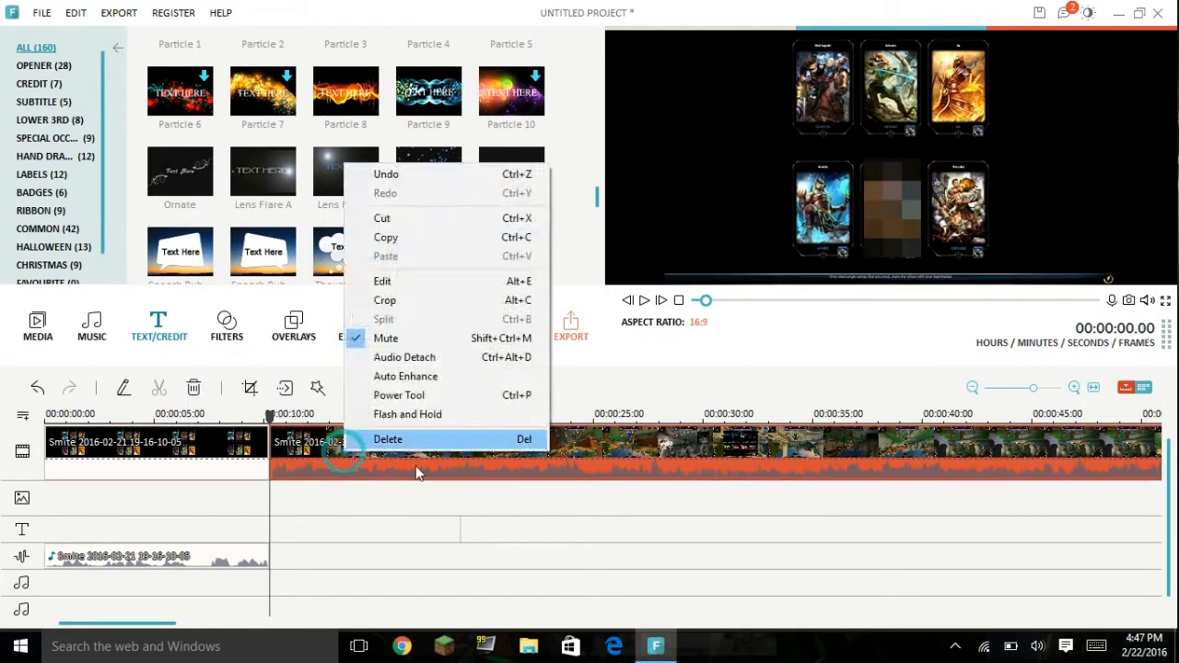
{"action": "left_click", "coordinate": [375, 545]}
{"action": "left_click", "coordinate": [229, 322]}
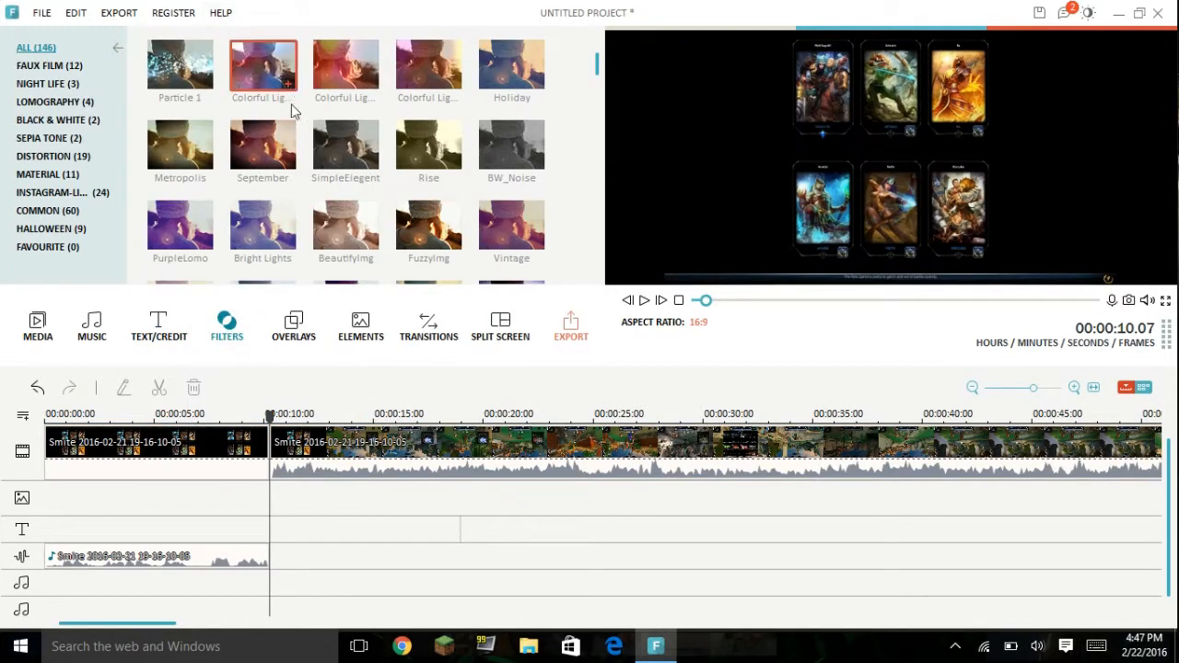
{"action": "left_click_drag", "start_coordinate": [328, 471], "coordinate": [328, 471]}
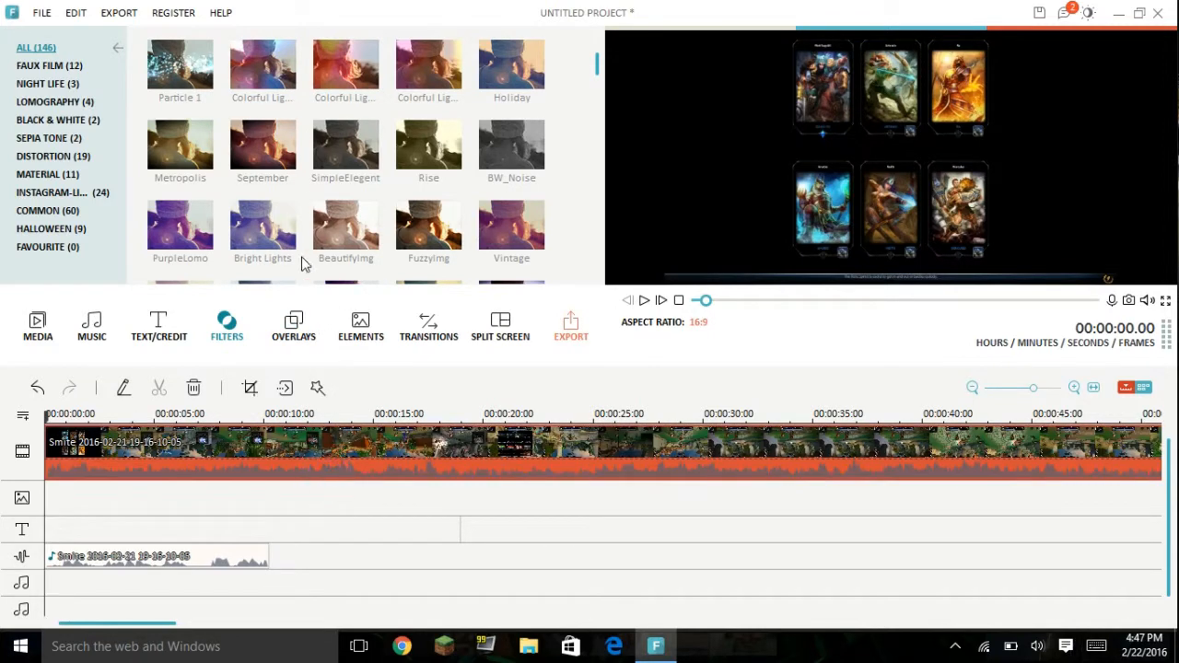
Step: Add the Bright Lights filter at the timeline start, shorten it, preview its effect, and delete it
{"action": "left_click", "coordinate": [290, 251]}
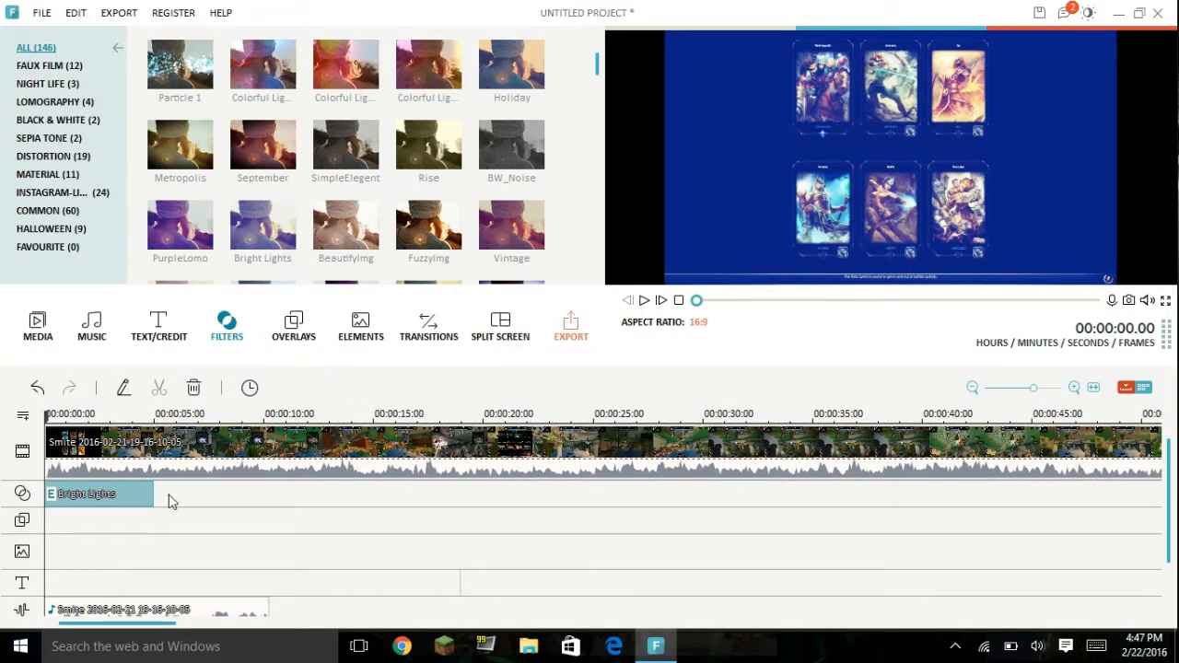
{"action": "left_click_drag", "start_coordinate": [145, 495], "coordinate": [81, 495]}
{"action": "left_click_drag", "start_coordinate": [92, 416], "coordinate": [64, 416]}
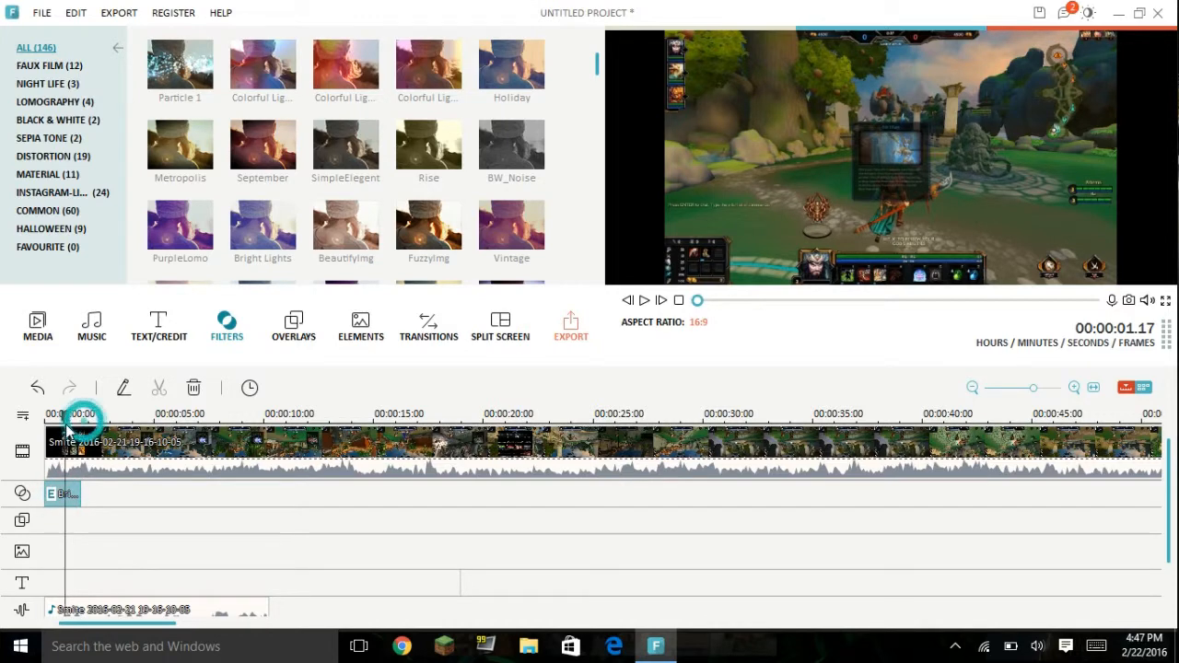
{"action": "right_click", "coordinate": [60, 494]}
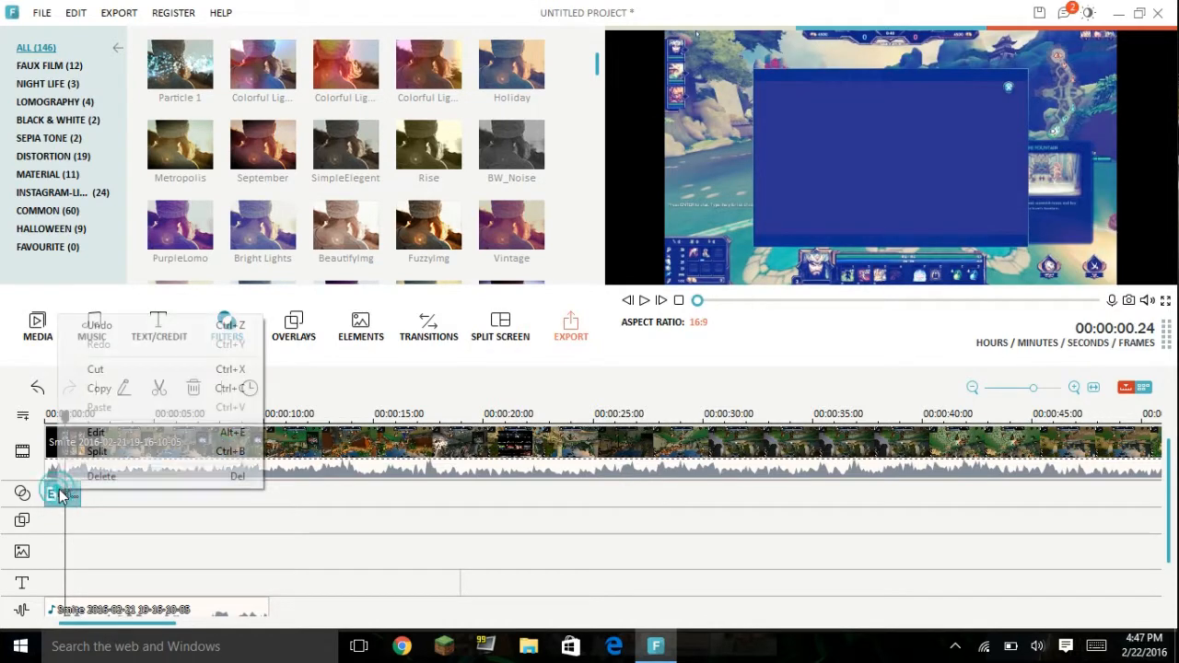
{"action": "left_click", "coordinate": [129, 479]}
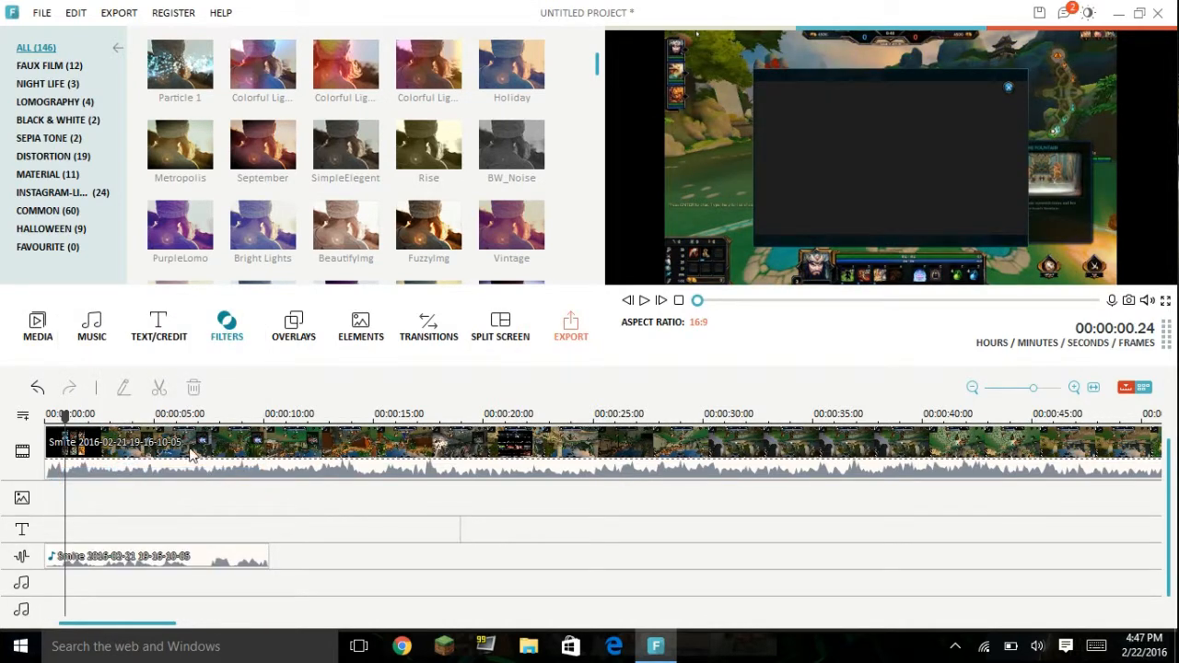
{"action": "right_click", "coordinate": [242, 490]}
{"action": "left_click", "coordinate": [487, 559]}
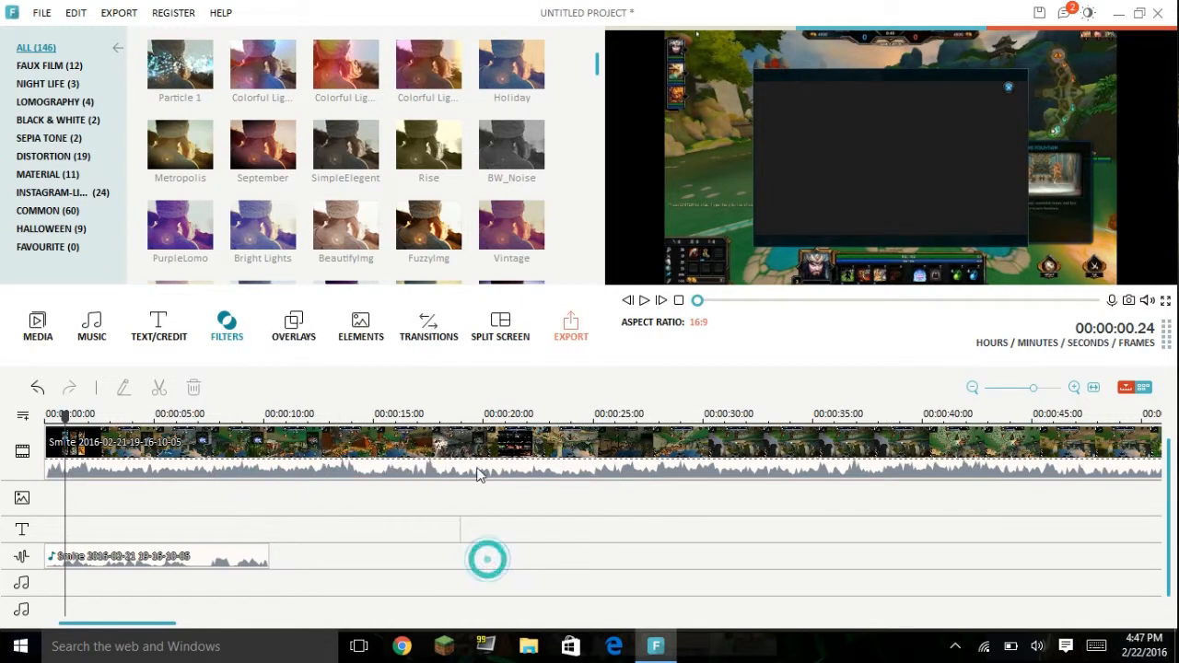
{"action": "right_click", "coordinate": [461, 469]}
{"action": "left_click", "coordinate": [552, 547]}
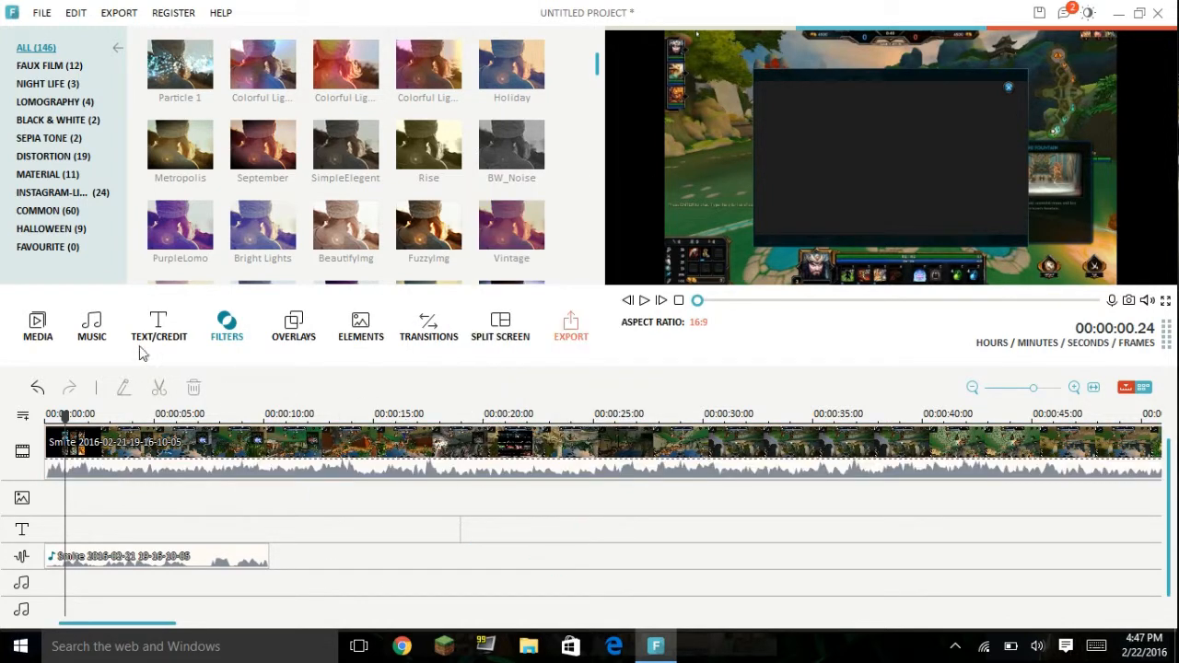
Step: Browse the music library to the My Music category and add the Falcon track to the timeline at the playhead
{"action": "left_click", "coordinate": [92, 332]}
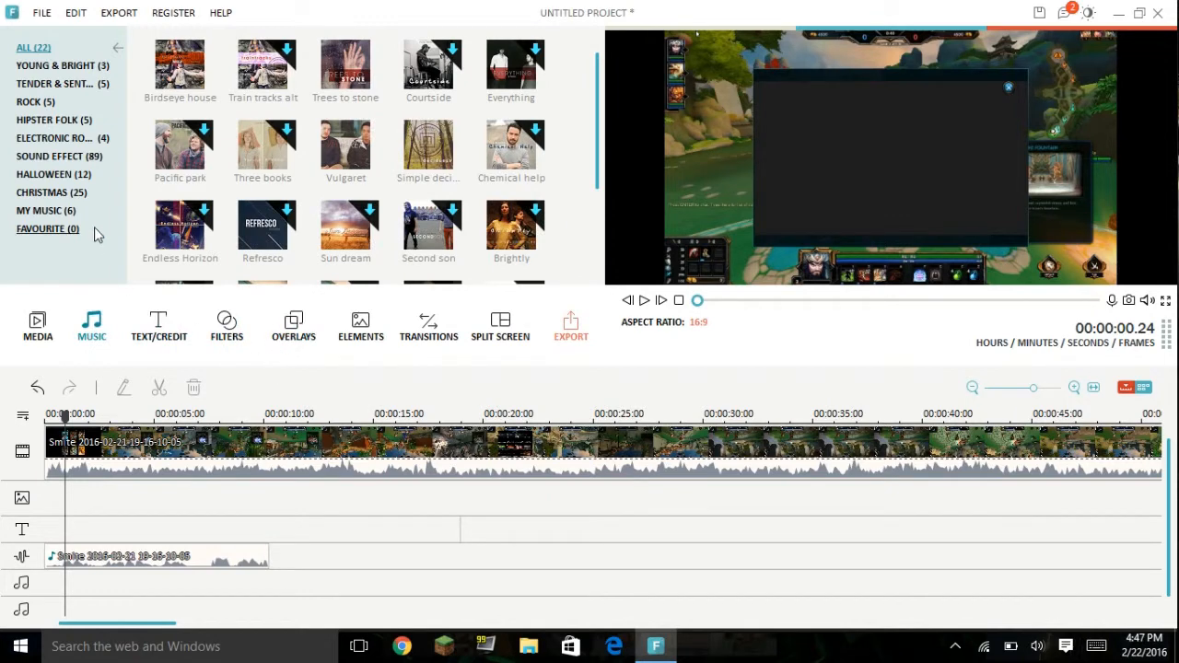
{"action": "left_click", "coordinate": [51, 65]}
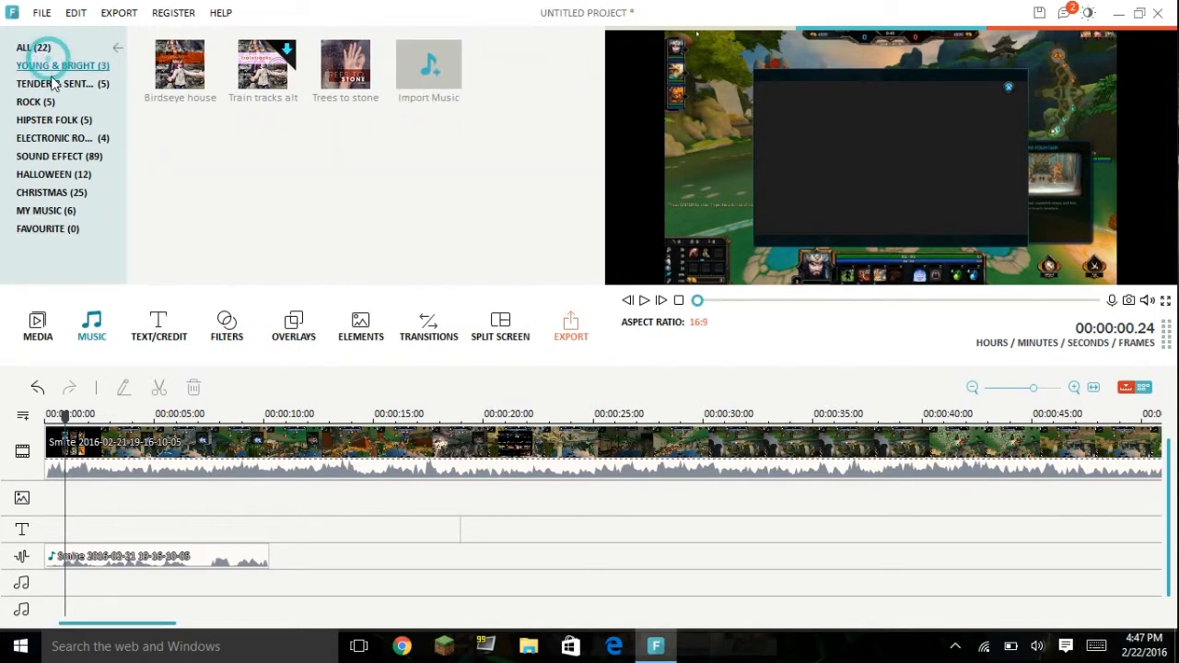
{"action": "left_click", "coordinate": [54, 83]}
{"action": "left_click", "coordinate": [47, 210]}
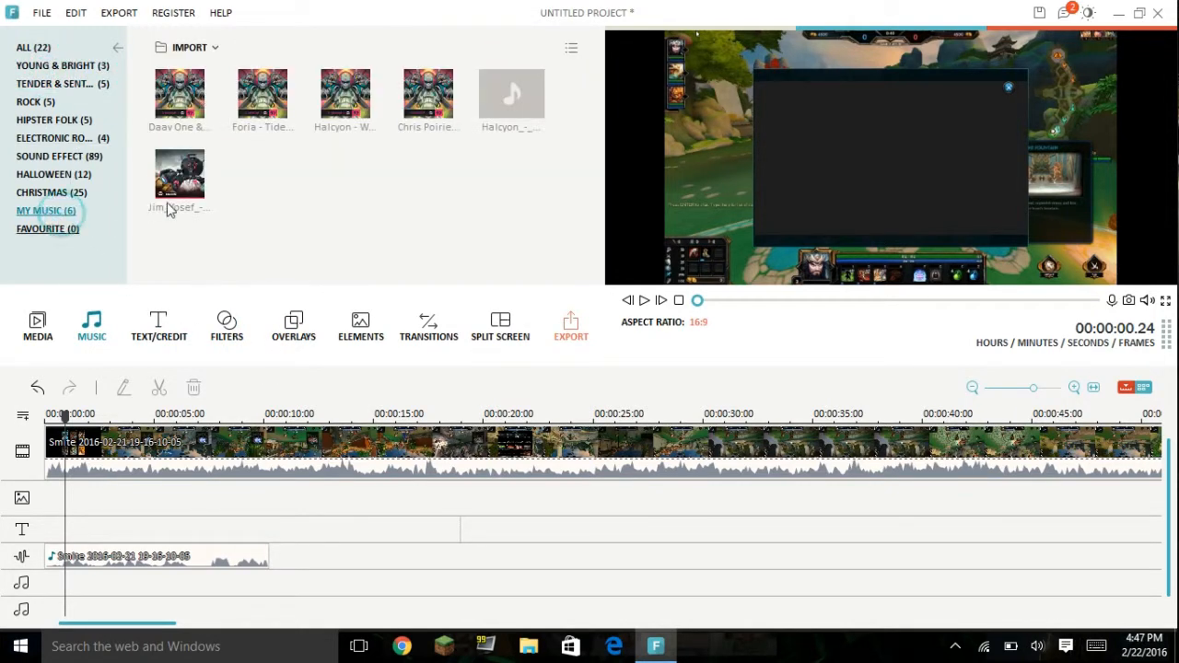
{"action": "left_click", "coordinate": [172, 174]}
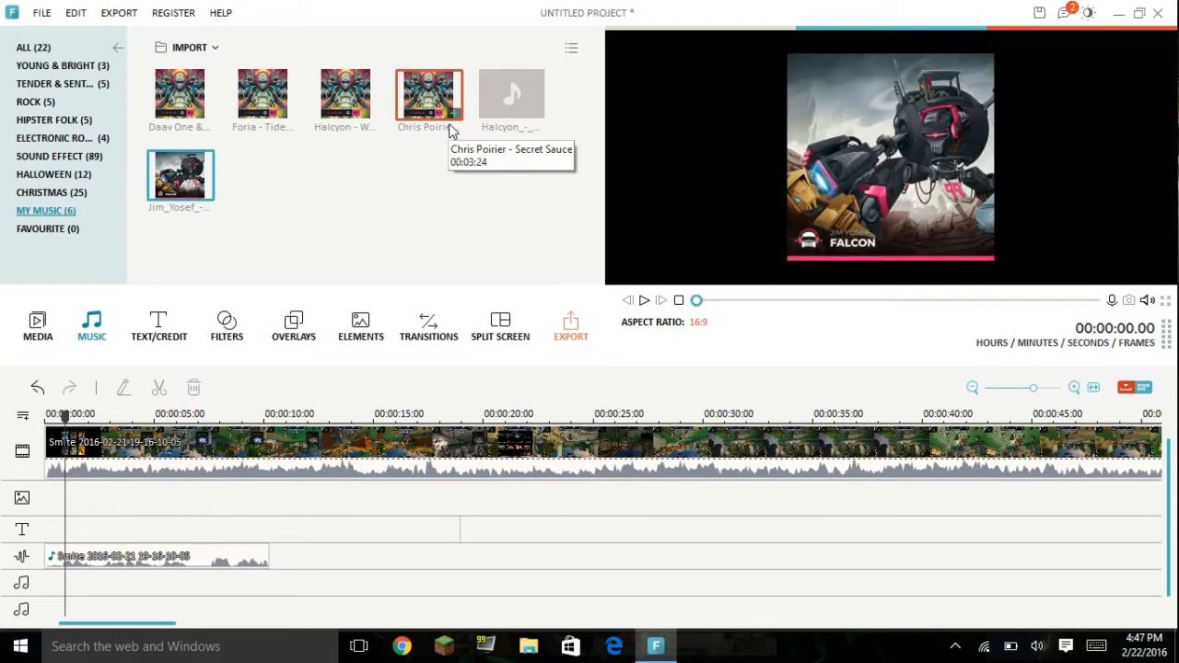
{"action": "double_click", "coordinate": [218, 197]}
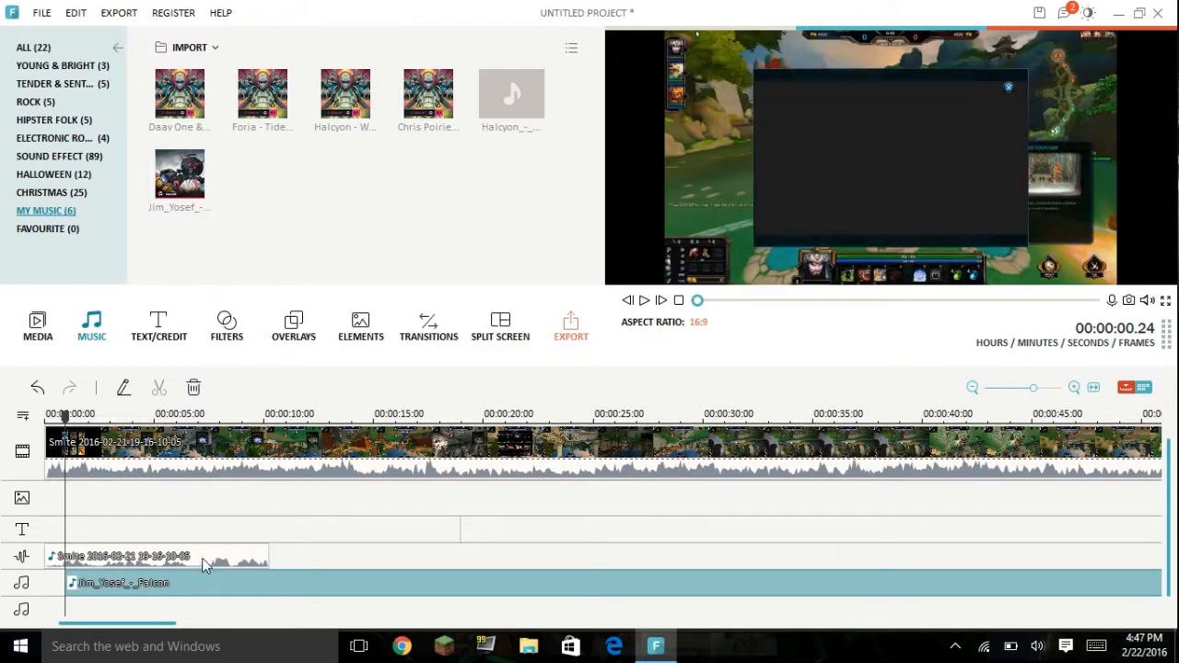
Step: Delete the detached gameplay audio clip and move the Falcon track to the start of the timeline
{"action": "right_click", "coordinate": [206, 557]}
{"action": "left_click", "coordinate": [274, 543]}
{"action": "left_click_drag", "start_coordinate": [131, 553], "coordinate": [140, 556]}
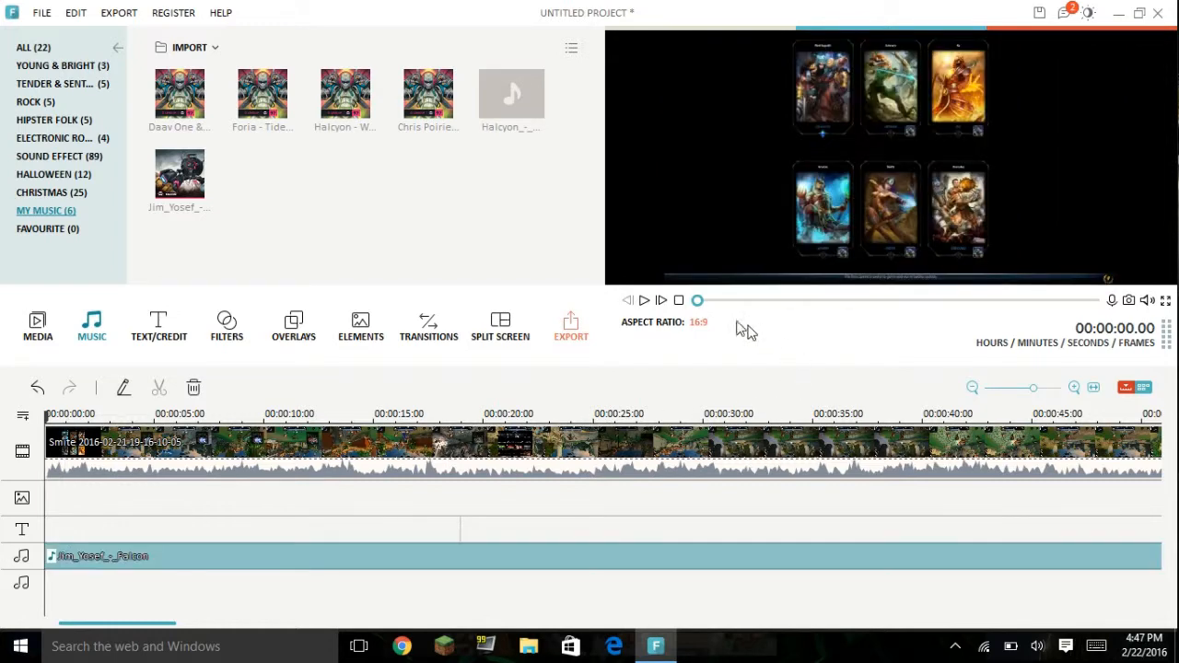
Step: Split the first gameplay clip at 00:00:27.19 and move the Falcon track to start at that cut
{"action": "left_click", "coordinate": [698, 300]}
{"action": "left_click", "coordinate": [630, 301]}
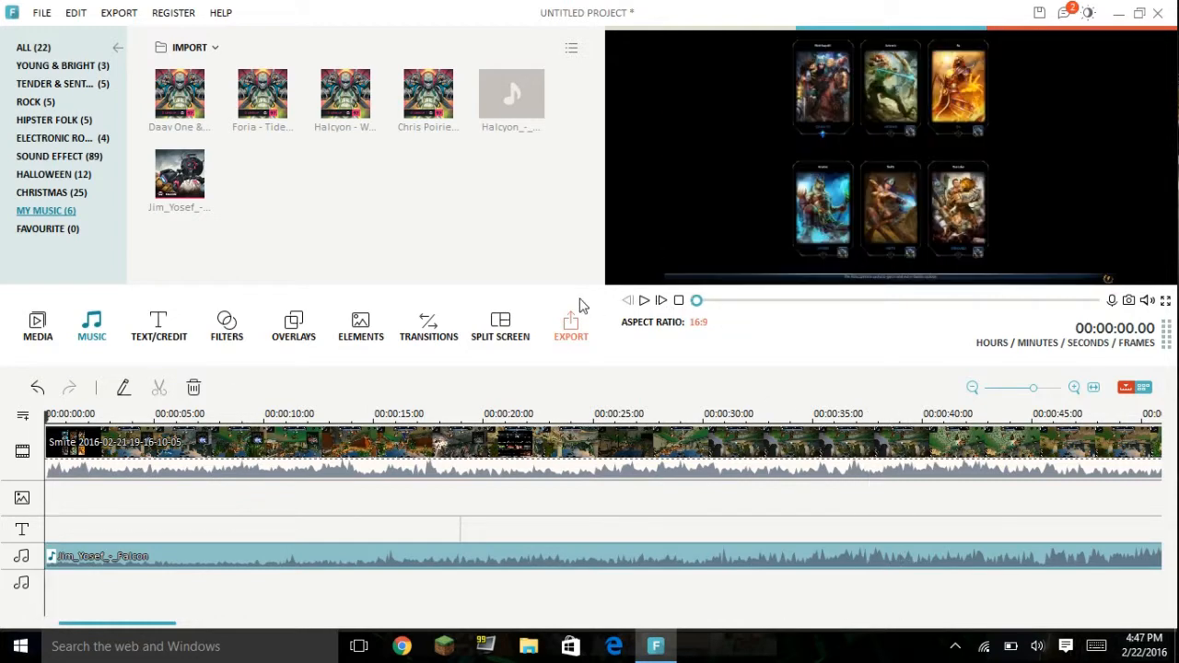
{"action": "left_click_drag", "start_coordinate": [696, 302], "coordinate": [728, 301]}
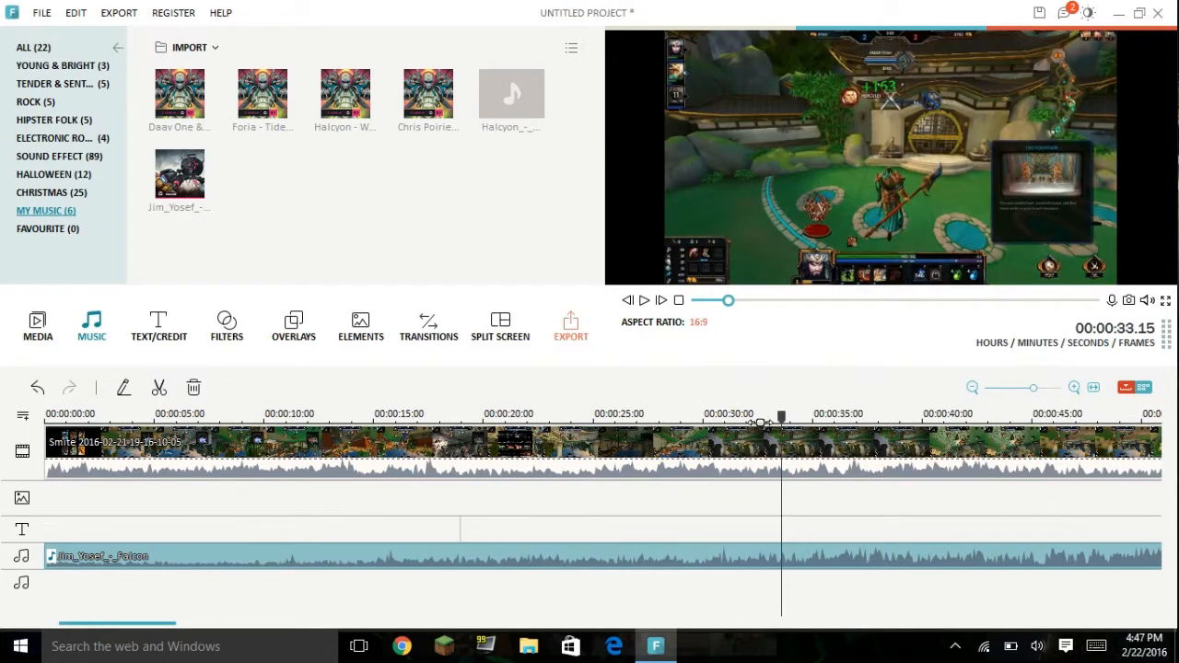
{"action": "left_click_drag", "start_coordinate": [788, 419], "coordinate": [283, 402]}
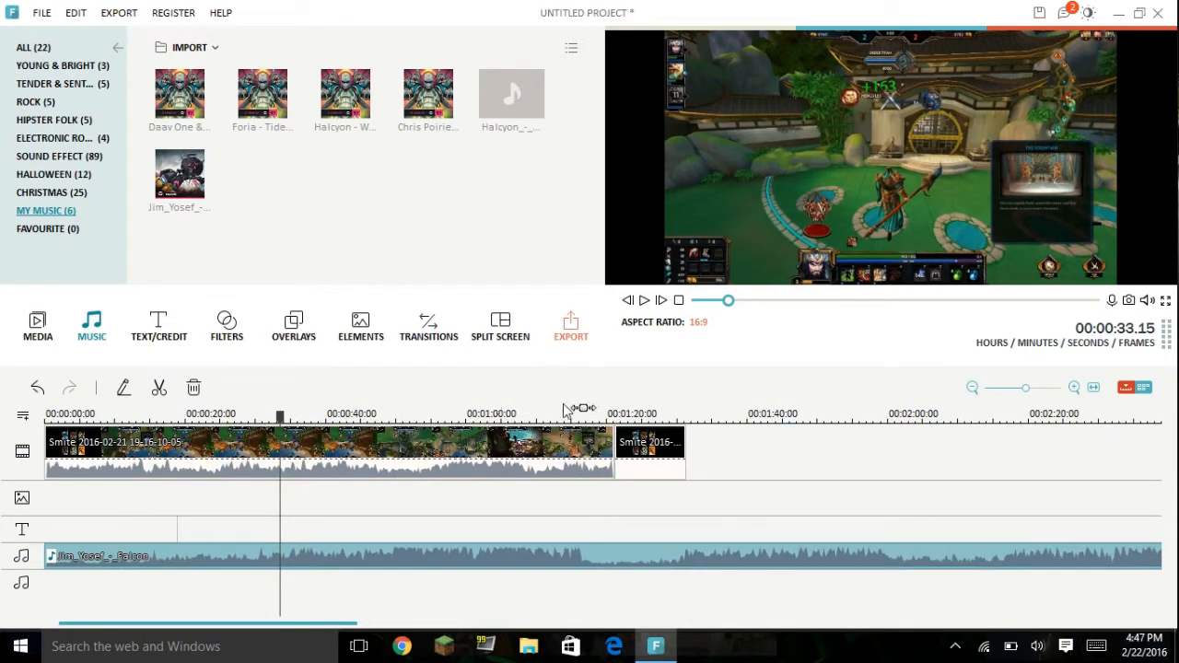
{"action": "left_click_drag", "start_coordinate": [280, 412], "coordinate": [242, 411]}
{"action": "right_click", "coordinate": [245, 464]}
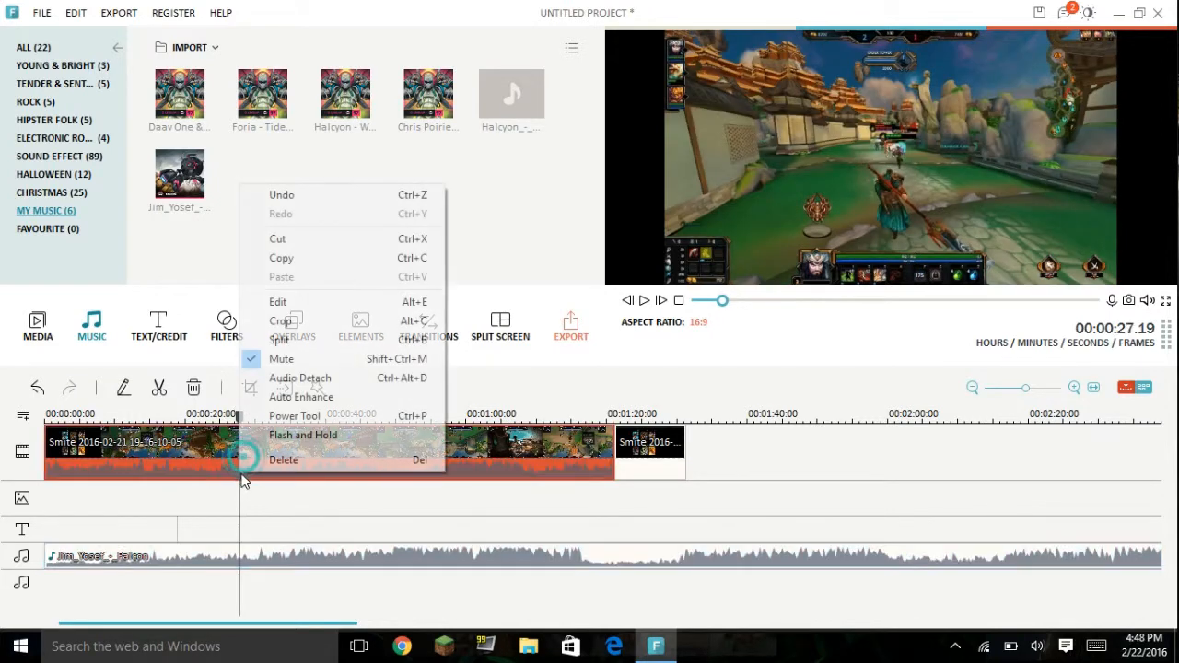
{"action": "left_click", "coordinate": [584, 414]}
{"action": "left_click", "coordinate": [160, 387]}
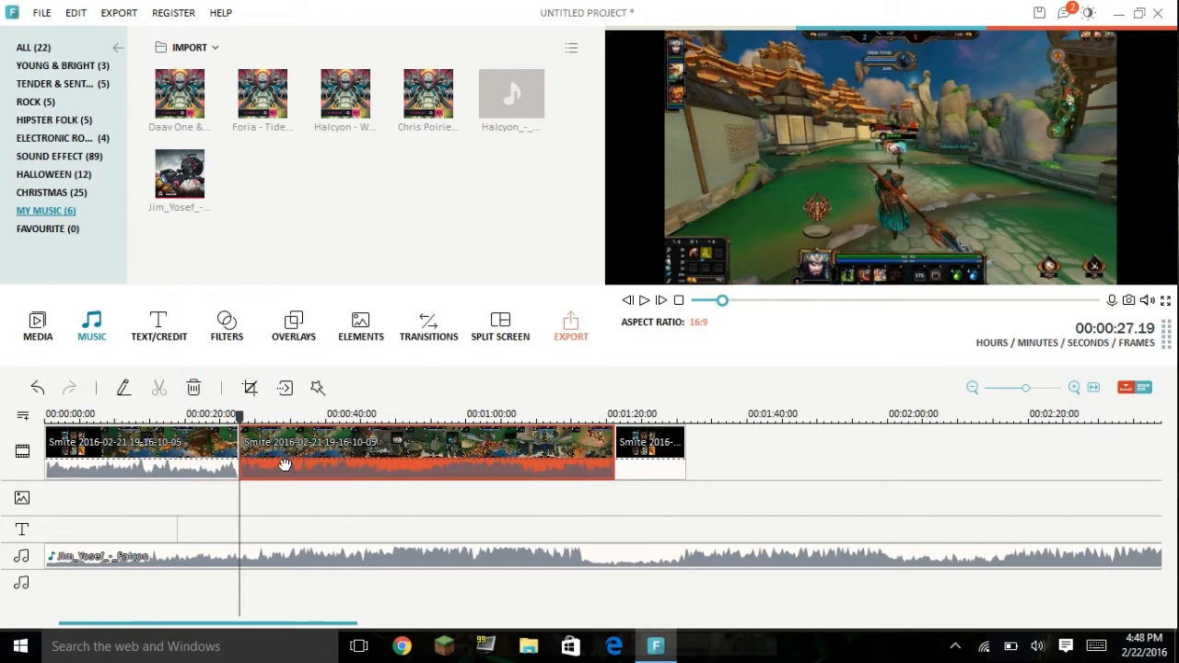
{"action": "left_click_drag", "start_coordinate": [197, 560], "coordinate": [371, 560]}
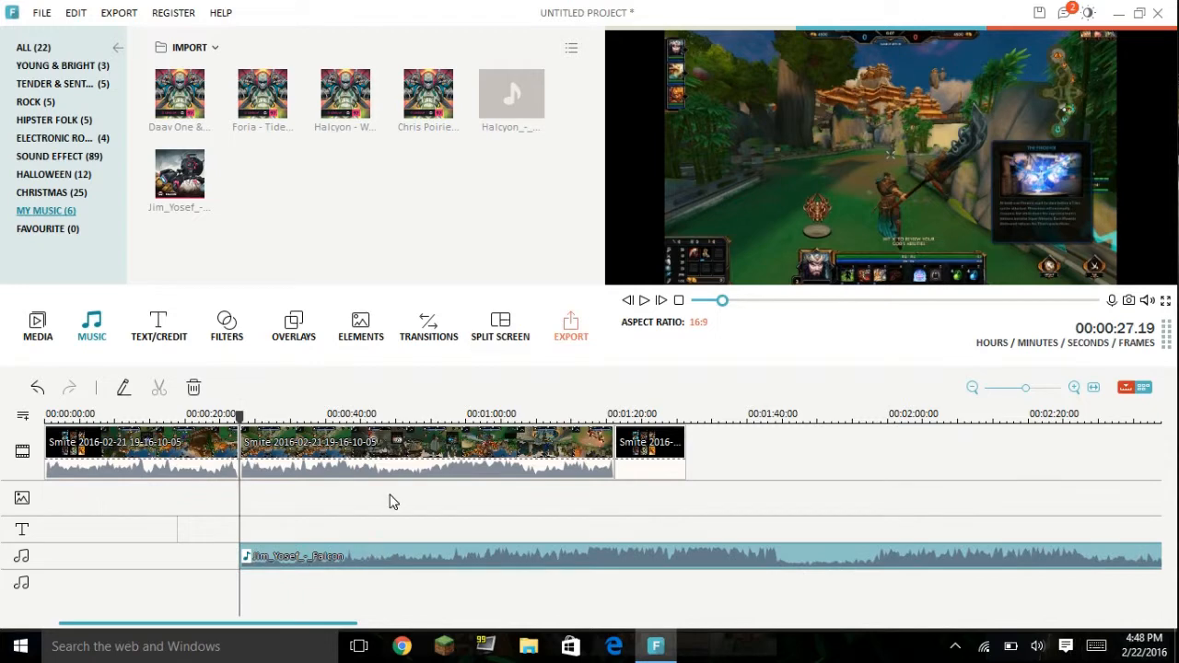
Step: Split the Falcon track at 00:01:32.22, just past the video's end, and delete the part after the cut
{"action": "left_click_drag", "start_coordinate": [244, 420], "coordinate": [655, 419]}
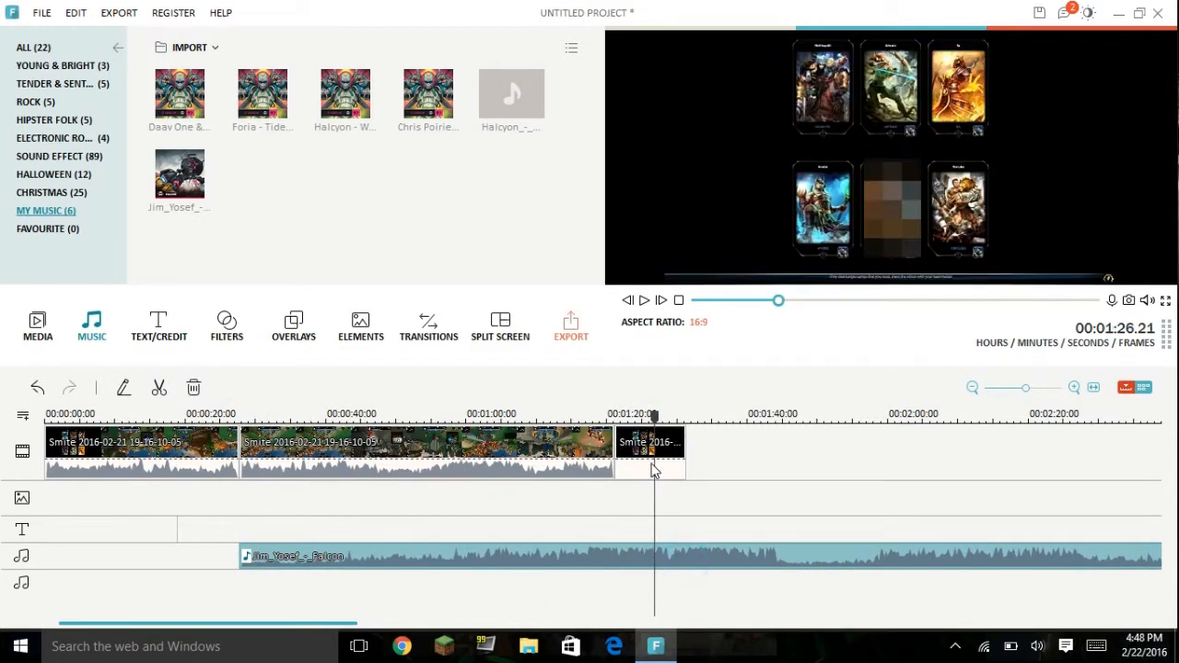
{"action": "left_click", "coordinate": [653, 472]}
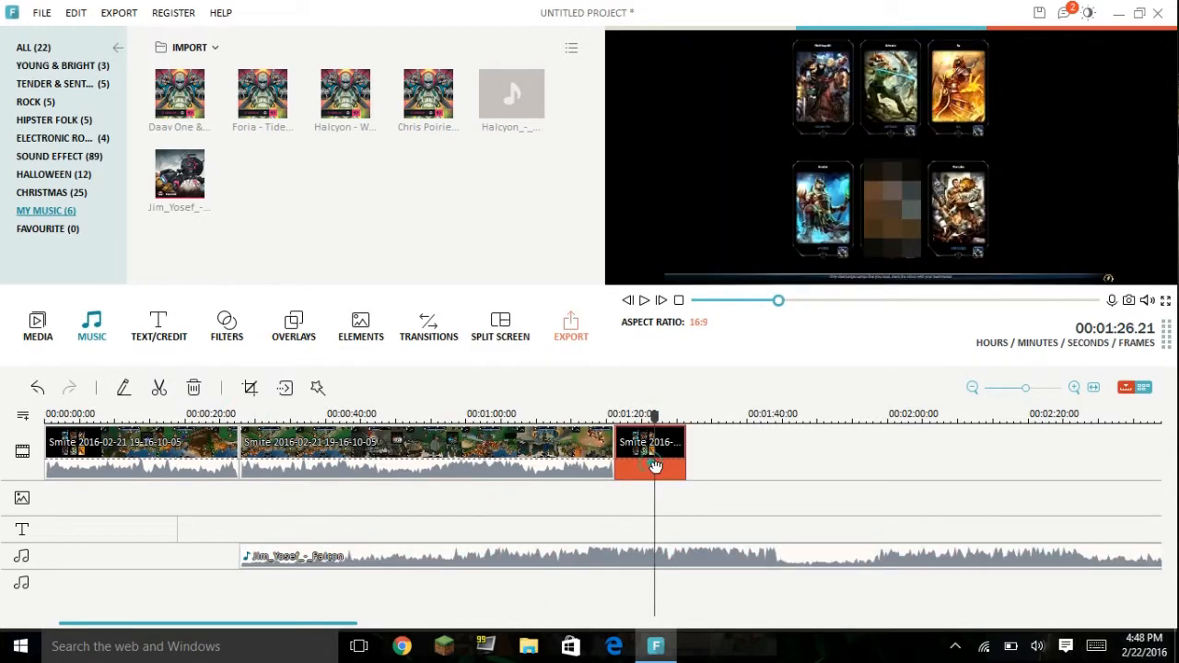
{"action": "left_click", "coordinate": [588, 572]}
{"action": "left_click_drag", "start_coordinate": [657, 417], "coordinate": [698, 418]}
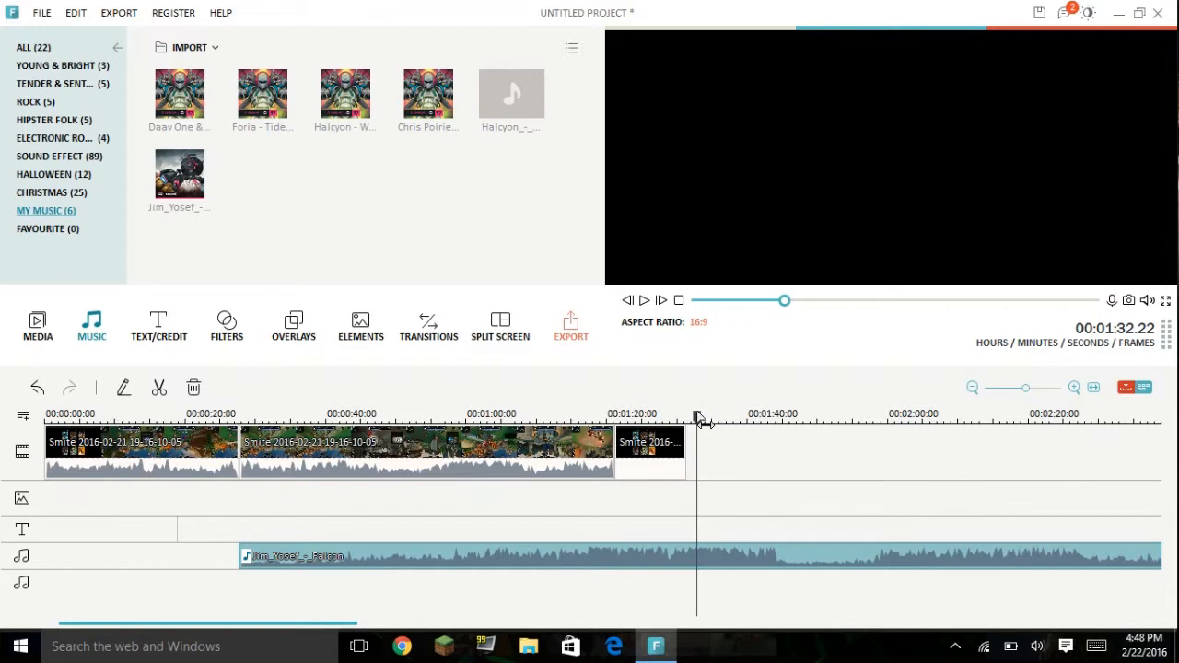
{"action": "left_click", "coordinate": [158, 387]}
{"action": "right_click", "coordinate": [781, 553]}
{"action": "left_click", "coordinate": [822, 538]}
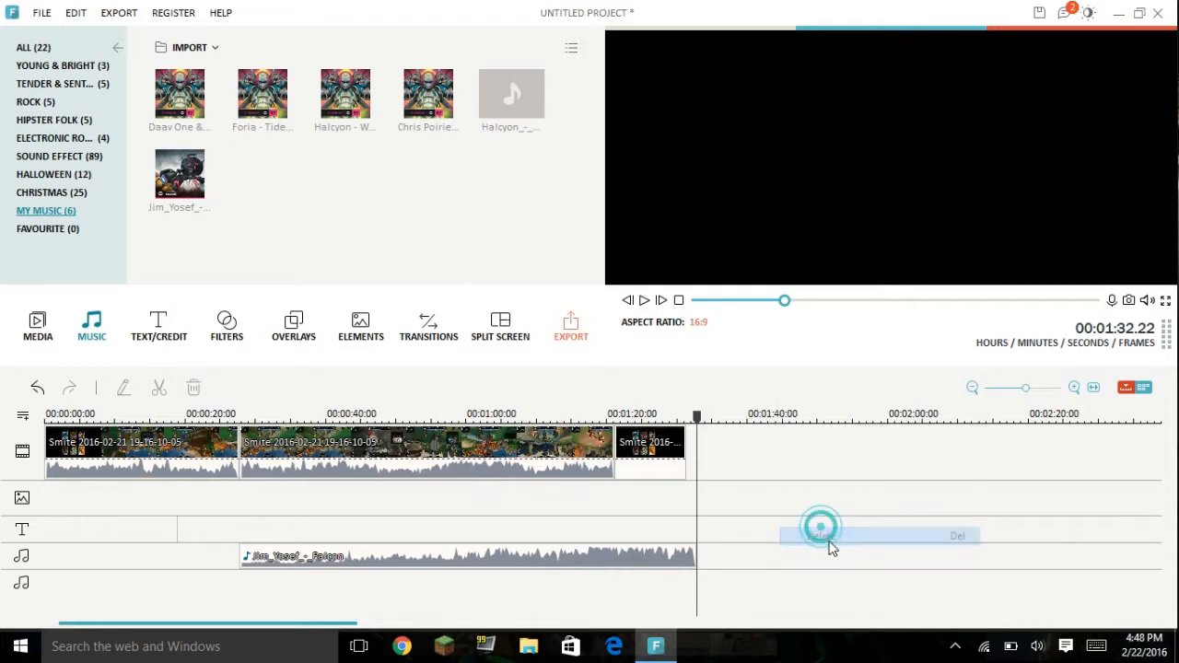
Step: Trim the end of the Falcon track to 00:01:31.11 so it ends together with the last video clip
{"action": "left_click", "coordinate": [697, 557]}
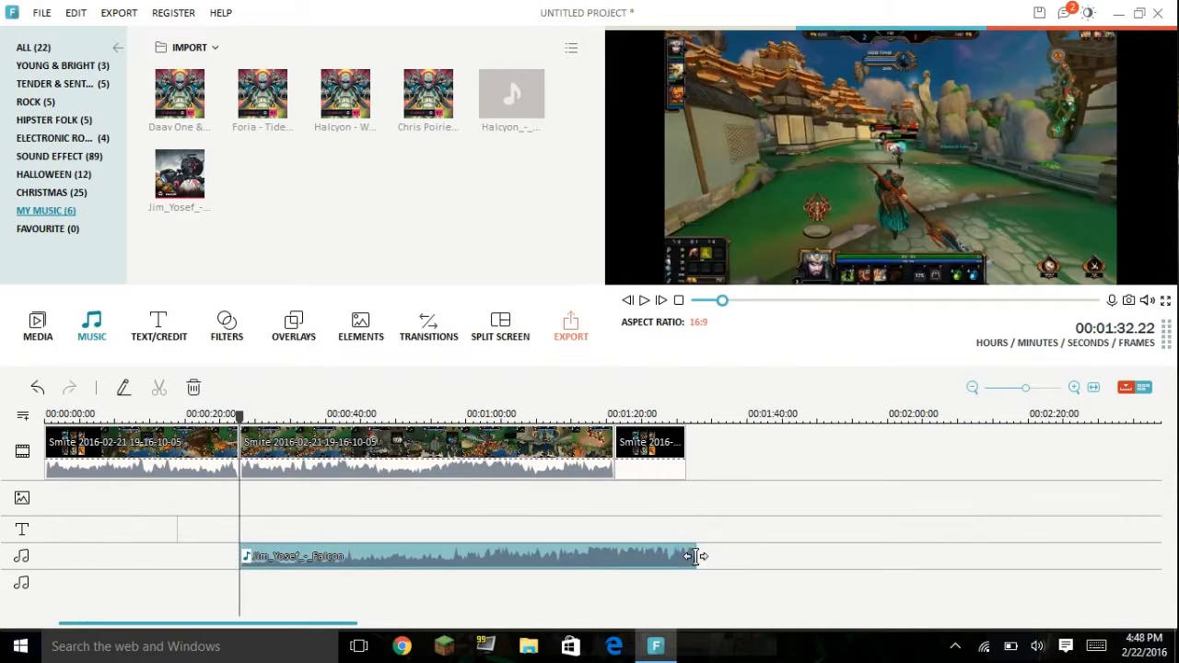
{"action": "left_click", "coordinate": [687, 458]}
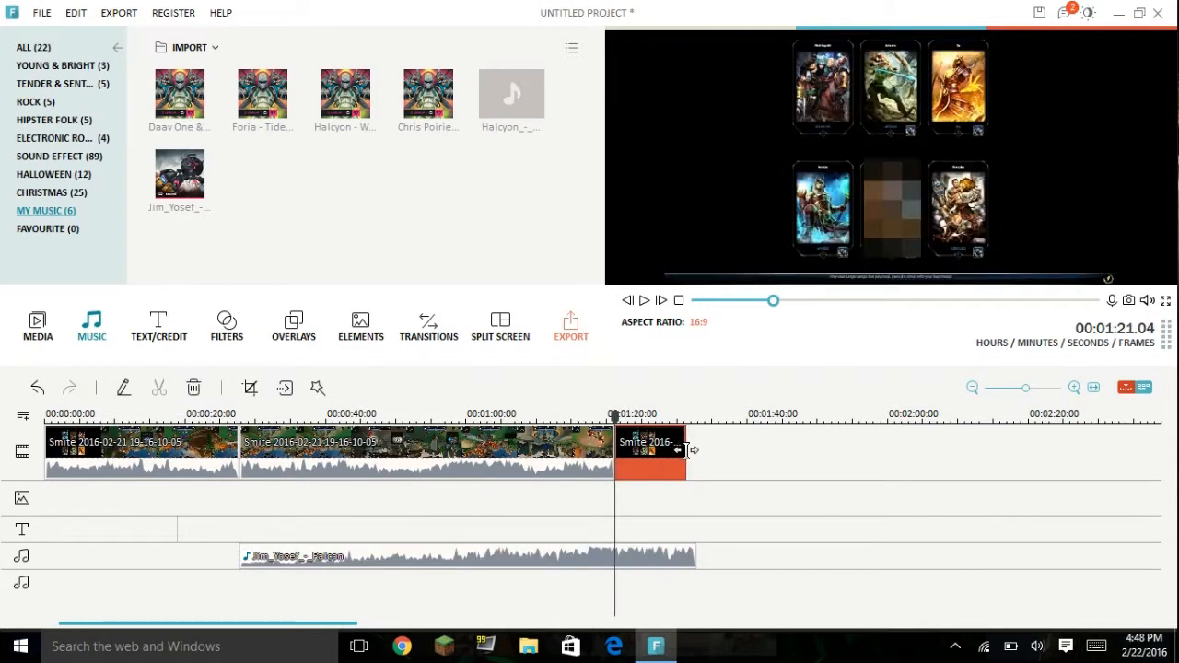
{"action": "left_click", "coordinate": [699, 556]}
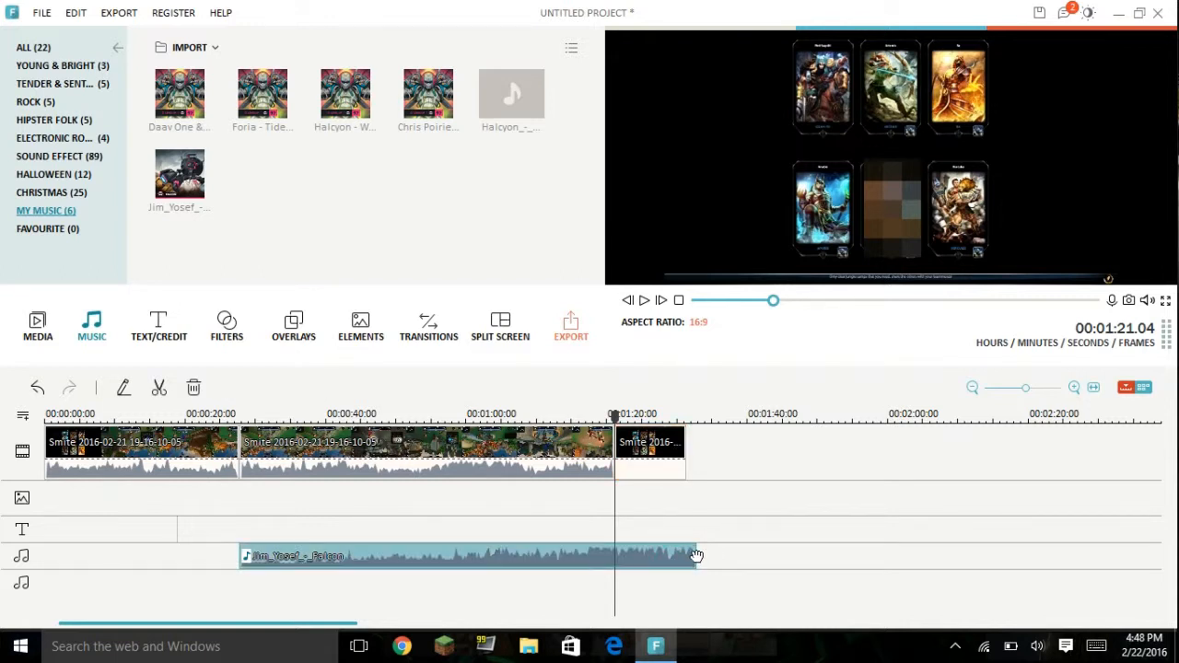
{"action": "left_click_drag", "start_coordinate": [697, 550], "coordinate": [689, 549]}
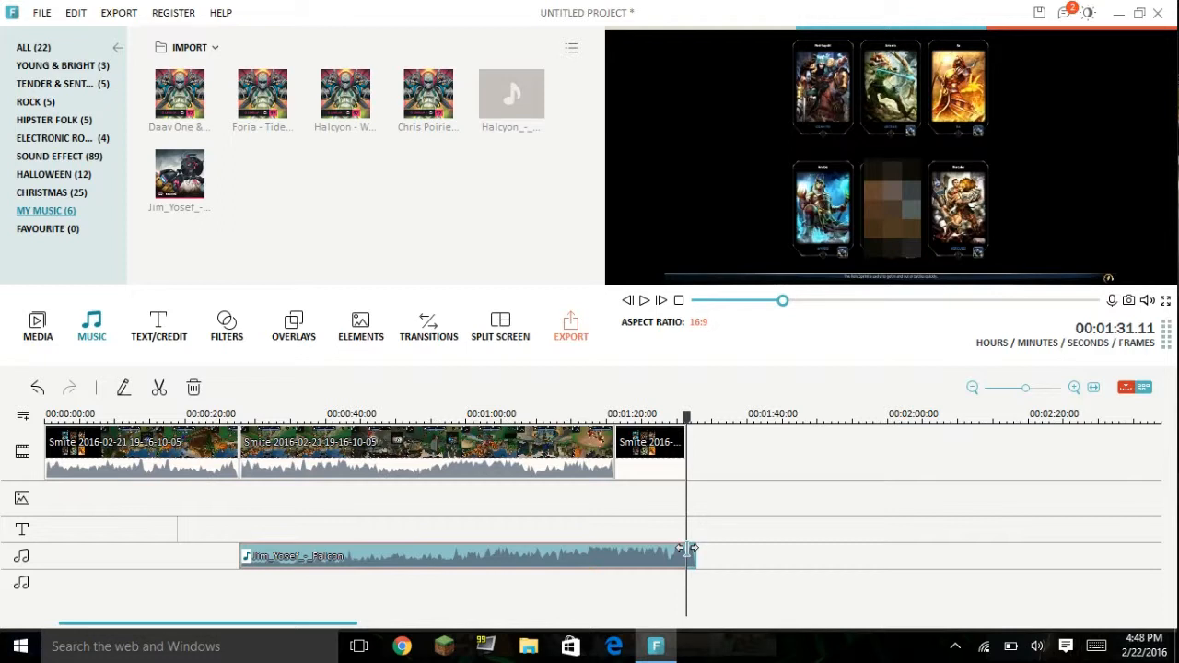
{"action": "left_click_drag", "start_coordinate": [689, 556], "coordinate": [687, 556]}
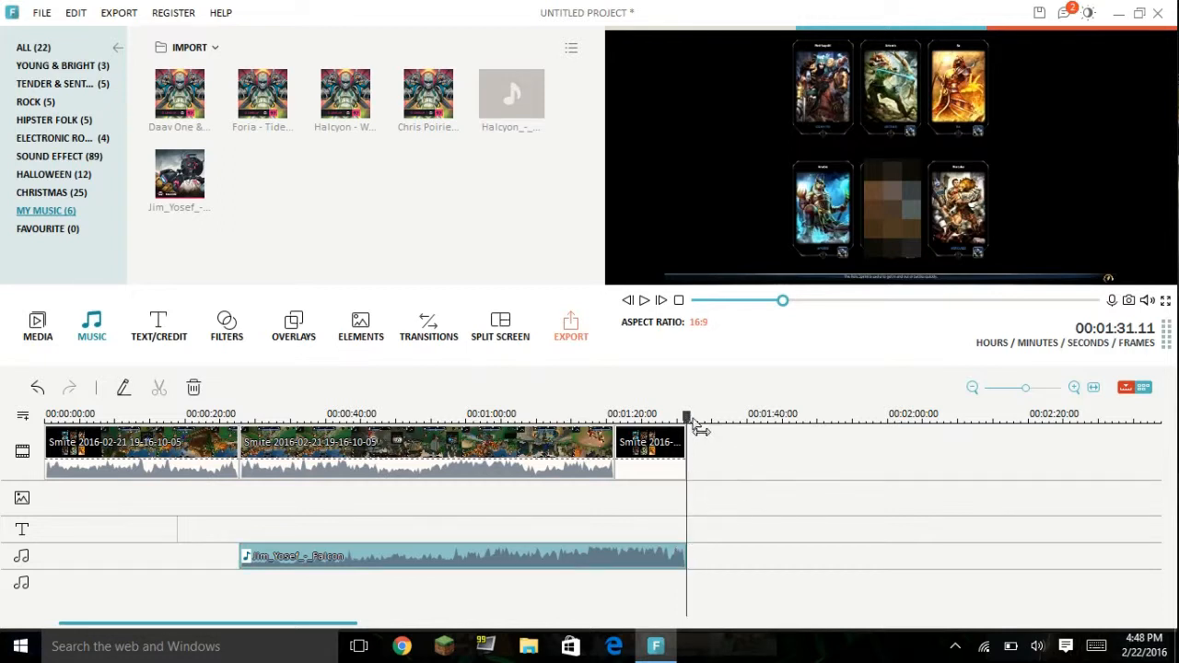
Step: Return the playhead to the timeline start and look through the text and hand-drawn element libraries
{"action": "left_click_drag", "start_coordinate": [687, 417], "coordinate": [17, 493]}
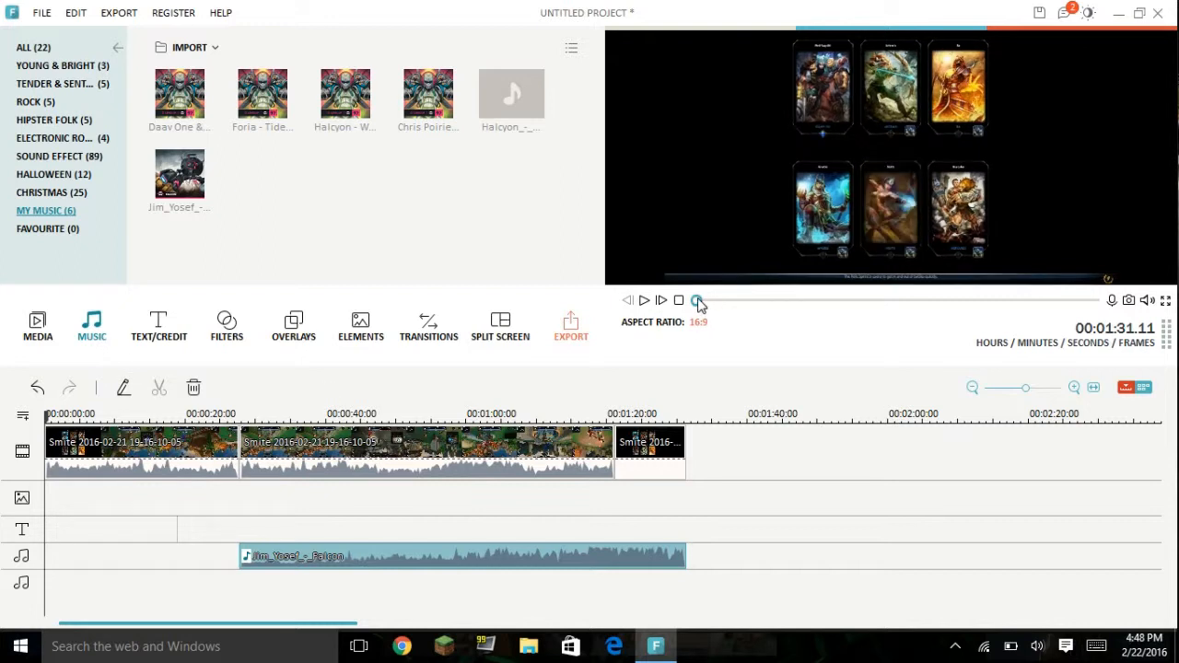
{"action": "mouse_move", "coordinate": [695, 300]}
{"action": "left_mouse_down"}
{"action": "mouse_move", "coordinate": [752, 301]}
{"action": "mouse_move", "coordinate": [698, 305]}
{"action": "left_mouse_up"}
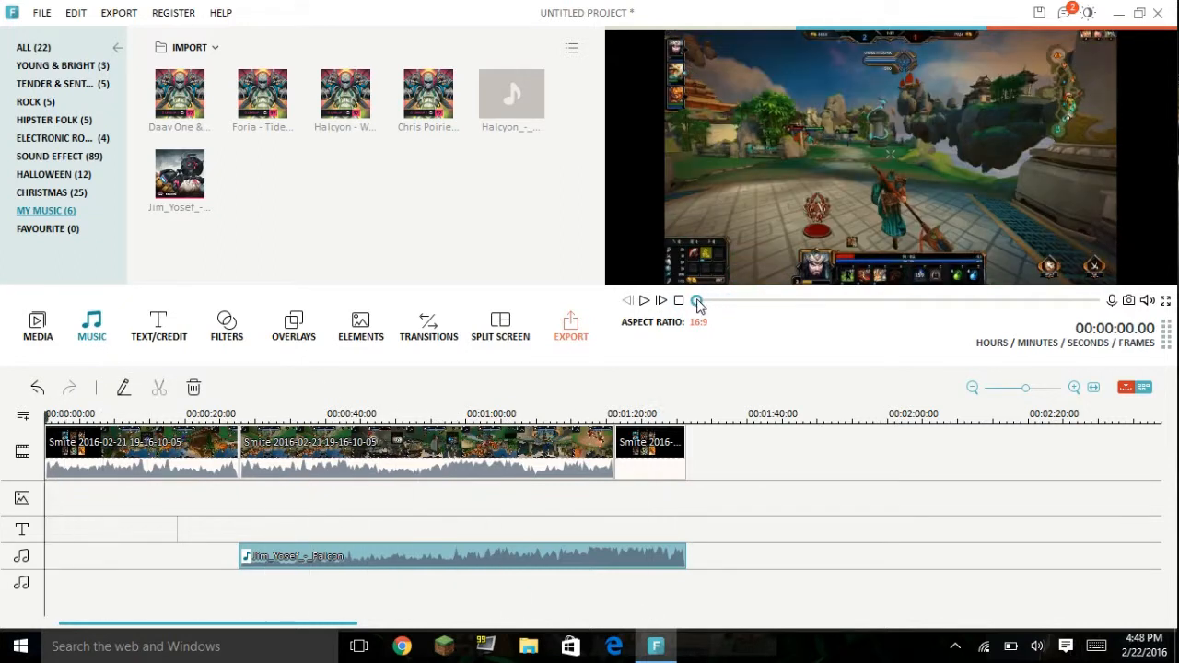
{"action": "left_click", "coordinate": [645, 449]}
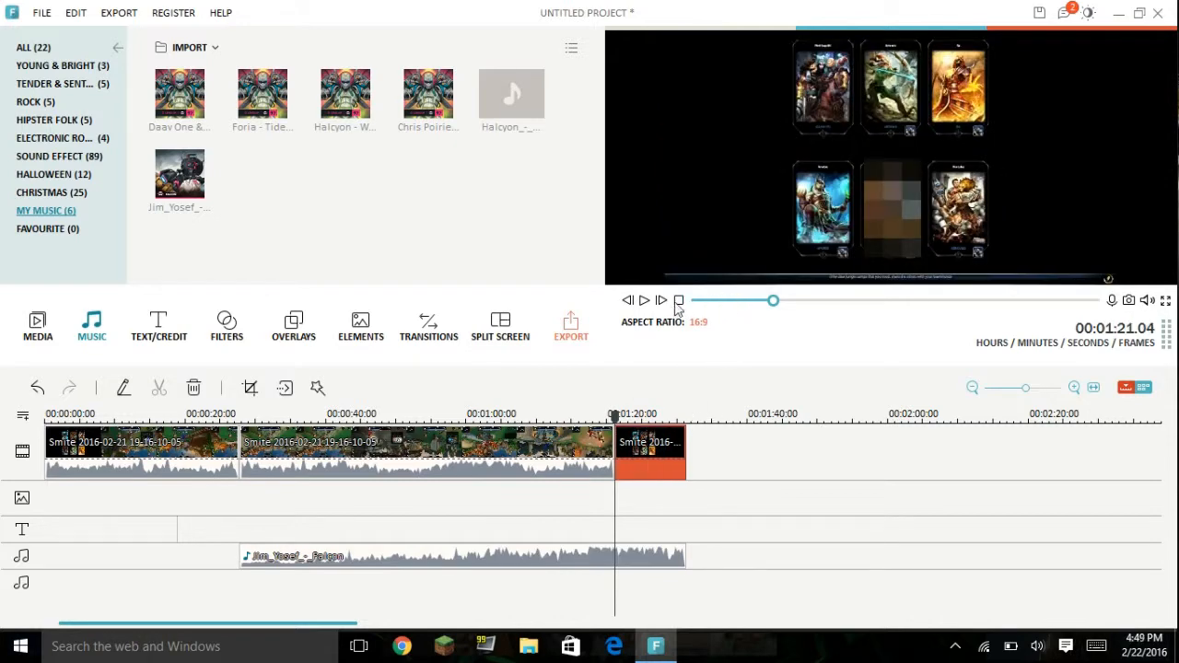
{"action": "left_click_drag", "start_coordinate": [773, 300], "coordinate": [686, 308]}
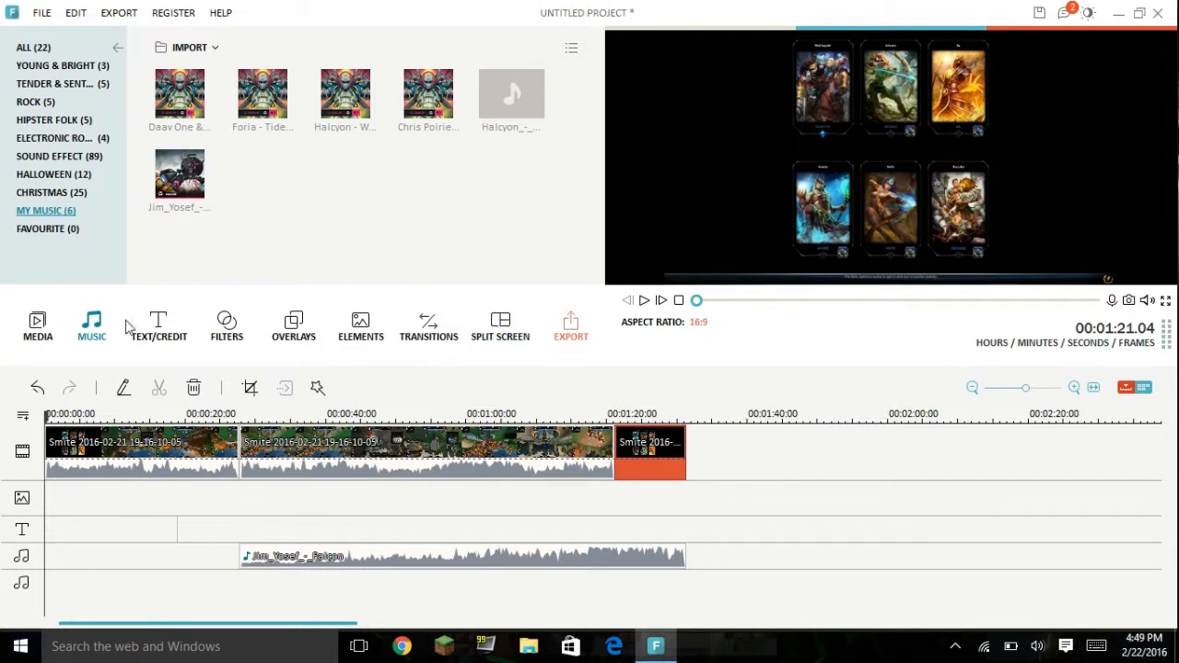
{"action": "left_click", "coordinate": [160, 330]}
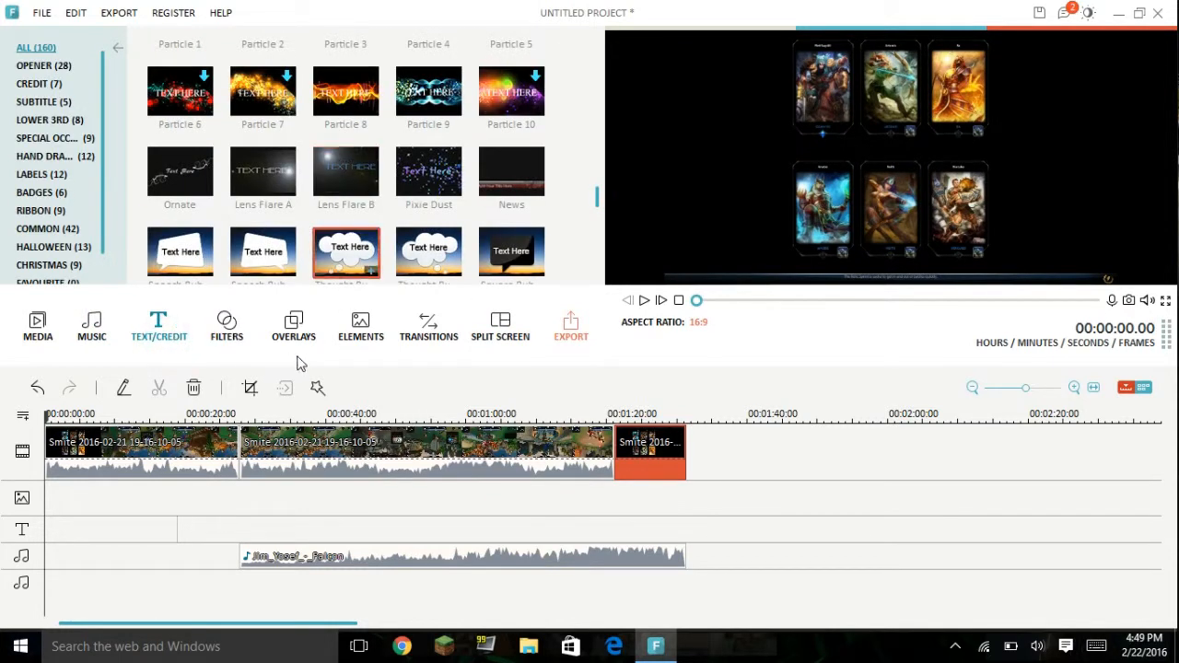
{"action": "left_click", "coordinate": [361, 330]}
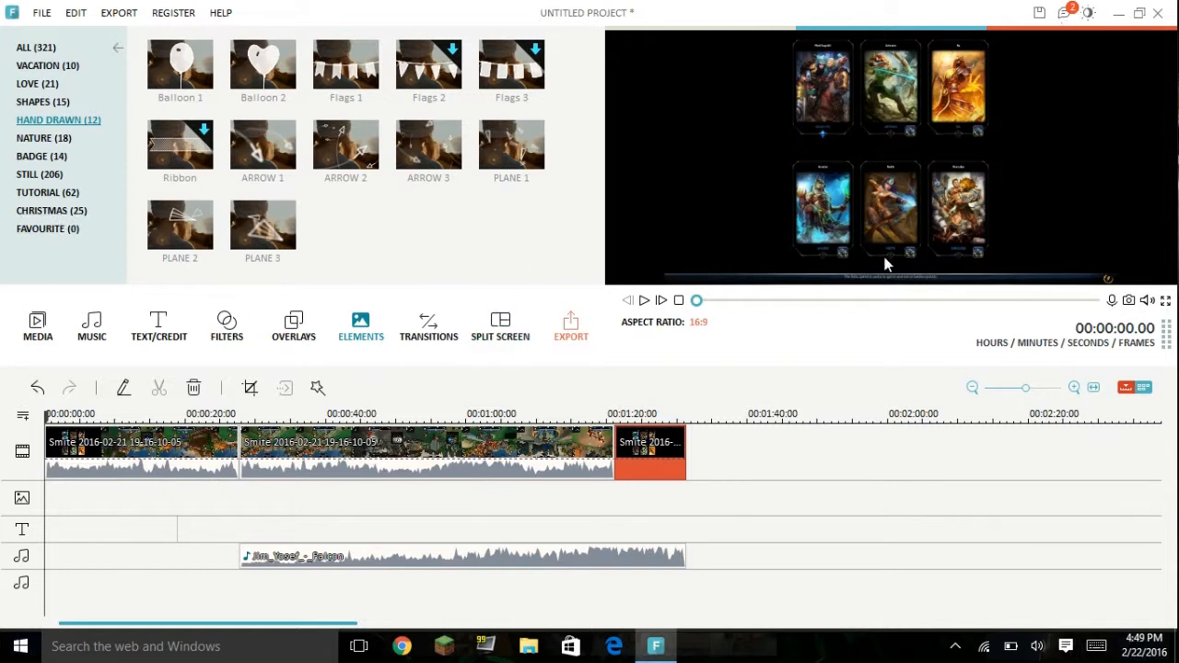
{"action": "left_click", "coordinate": [51, 521]}
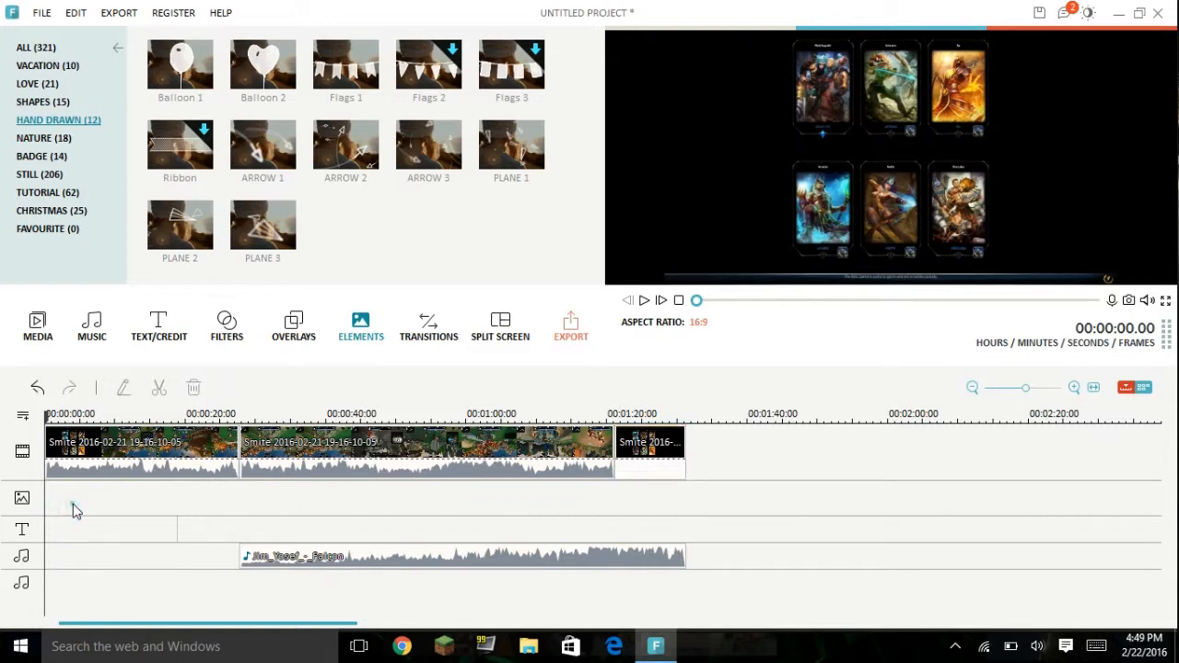
{"action": "right_click", "coordinate": [73, 508]}
{"action": "left_click", "coordinate": [388, 499]}
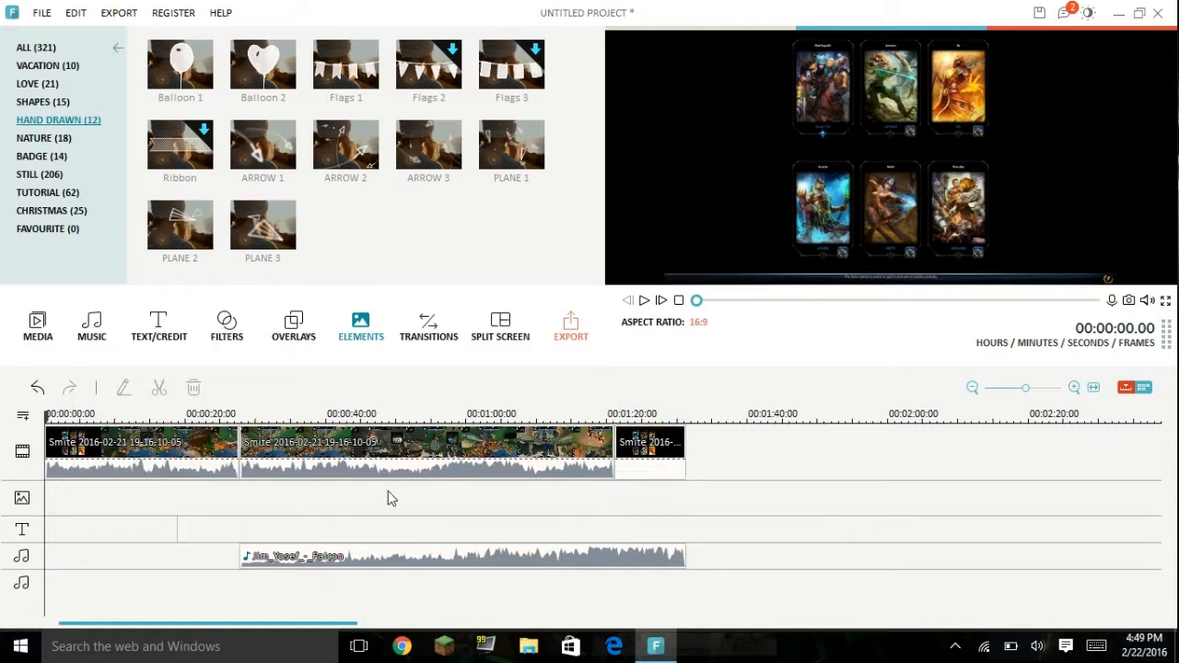
Step: Switch to File Explorer, browse to the Phone pics folder in Pictures, and try to open IMG_0570
{"action": "left_click", "coordinate": [541, 648]}
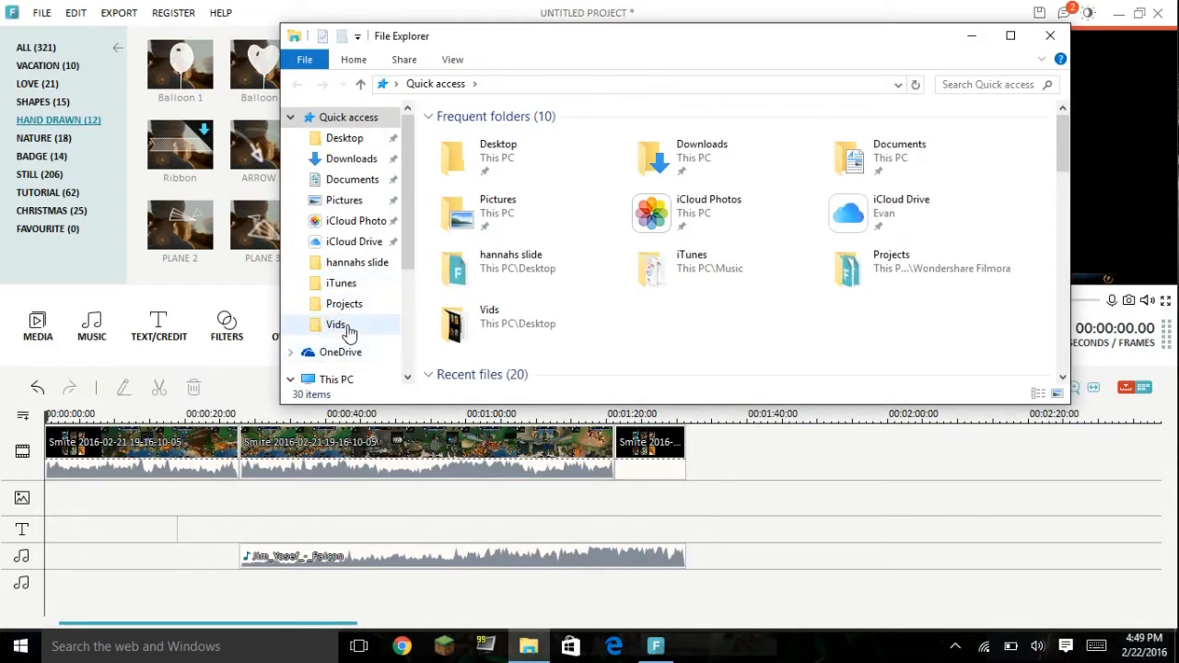
{"action": "scroll", "coordinate": [350, 282], "scroll_direction": "down", "scroll_amount": 1}
{"action": "scroll", "coordinate": [354, 304], "scroll_direction": "down", "scroll_amount": 3}
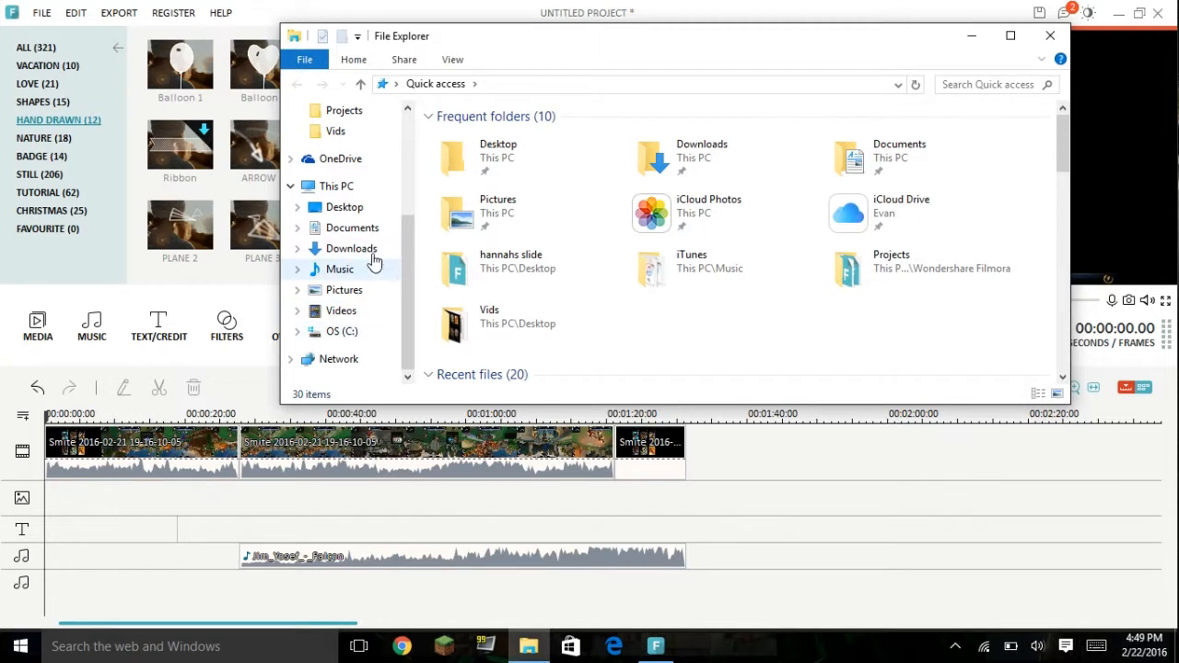
{"action": "left_click", "coordinate": [373, 295]}
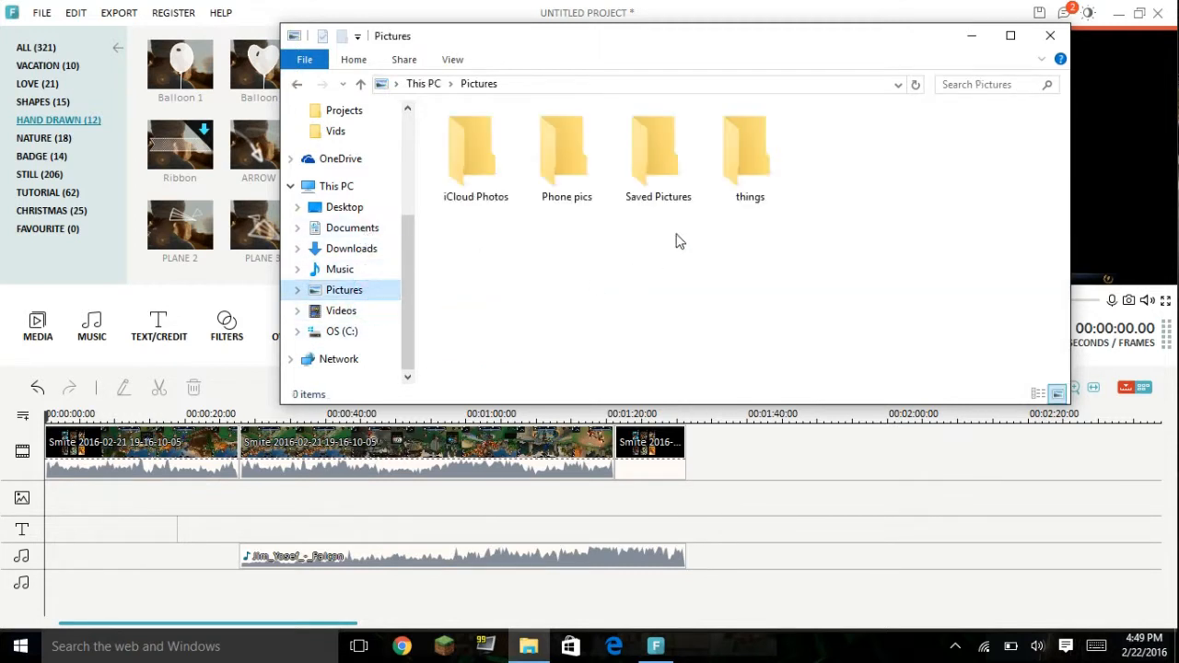
{"action": "double_click", "coordinate": [610, 171]}
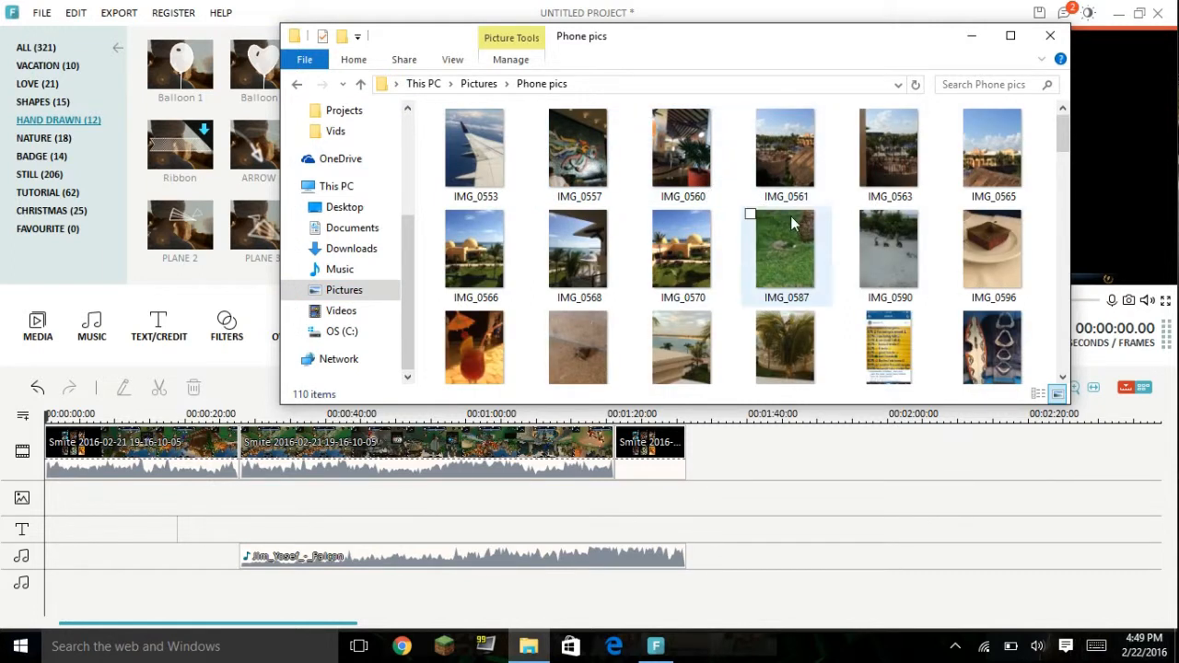
{"action": "left_click", "coordinate": [681, 249]}
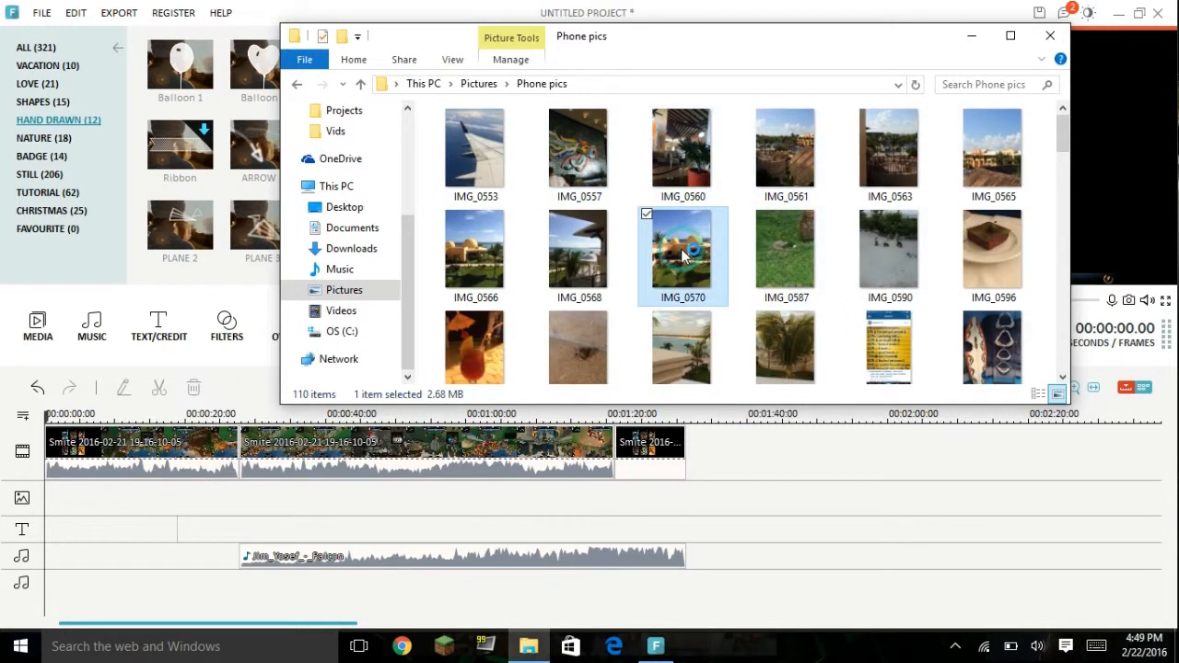
{"action": "double_click", "coordinate": [681, 249]}
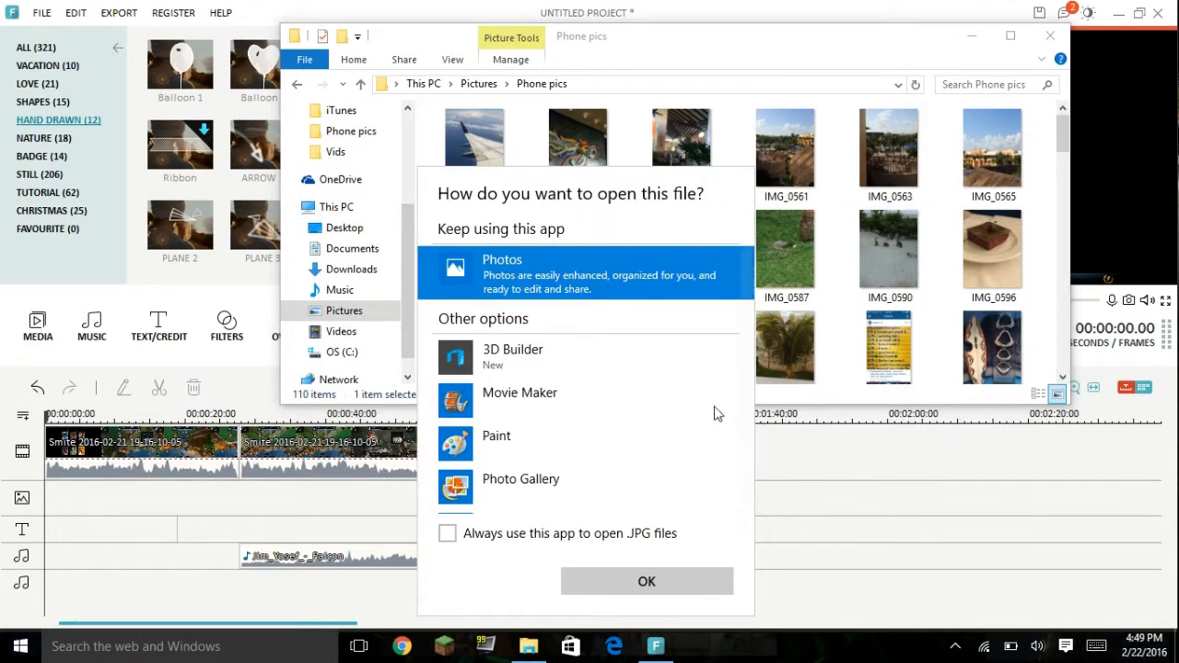
{"action": "left_click", "coordinate": [860, 555]}
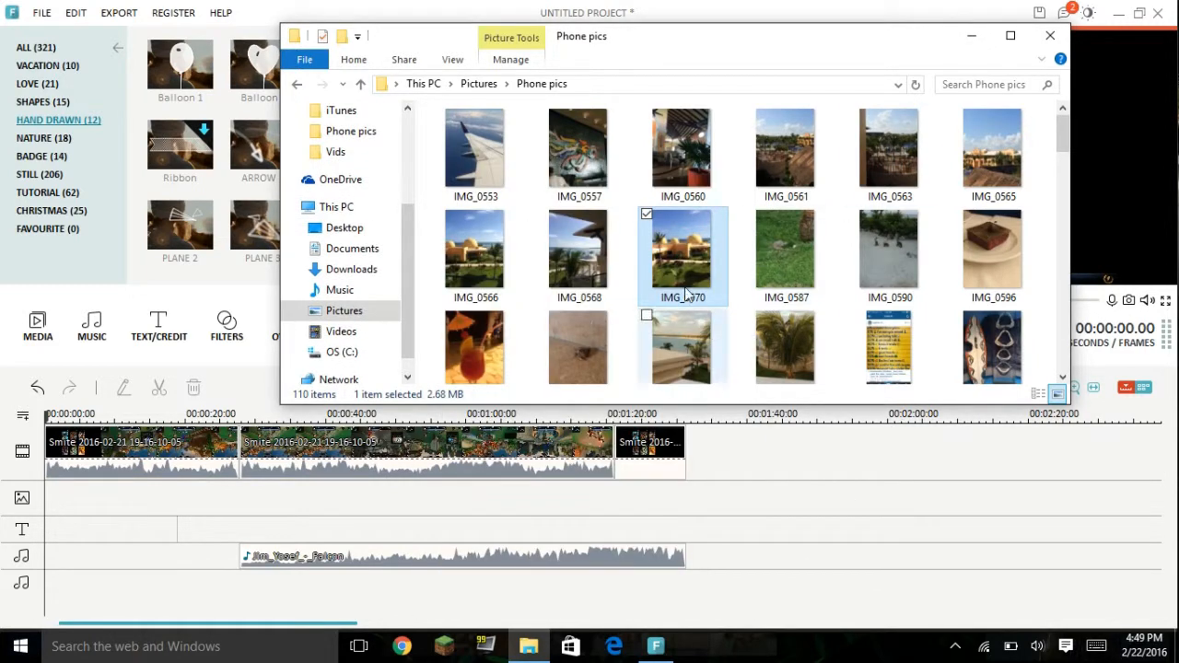
Step: Try to add the IMG_0570 photo from File Explorer to the timeline tracks, and close File Explorer
{"action": "left_click_drag", "start_coordinate": [691, 254], "coordinate": [723, 458]}
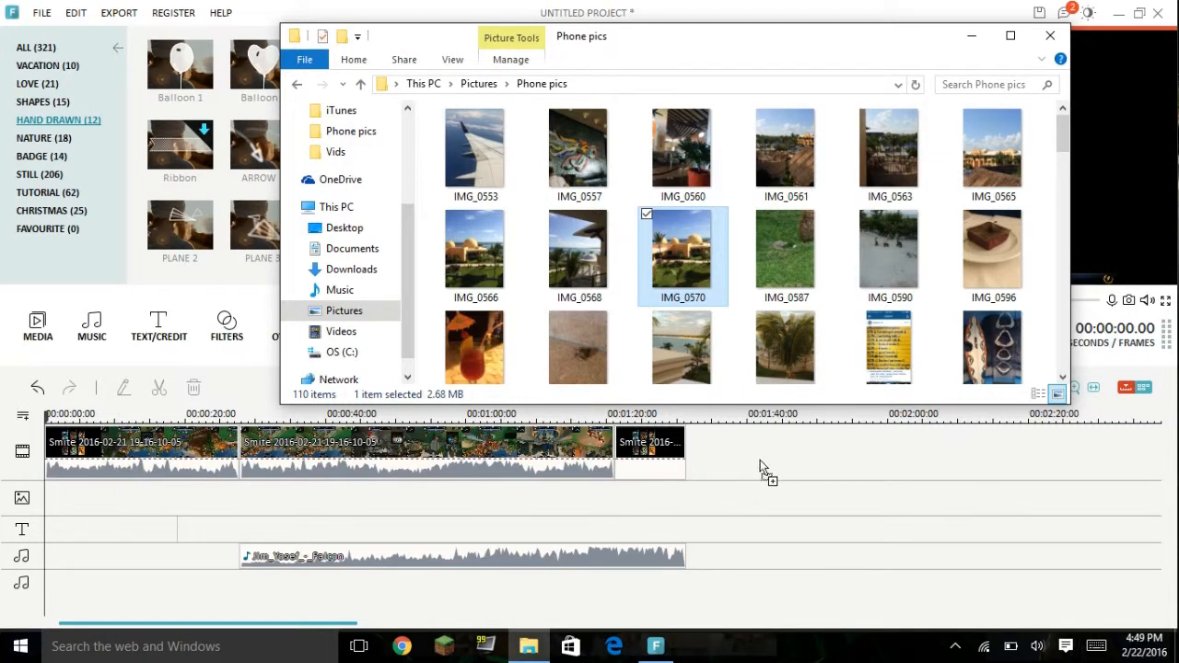
{"action": "left_click_drag", "start_coordinate": [644, 577], "coordinate": [134, 521]}
{"action": "left_click_drag", "start_coordinate": [679, 264], "coordinate": [279, 491]}
{"action": "left_click", "coordinate": [1052, 36]}
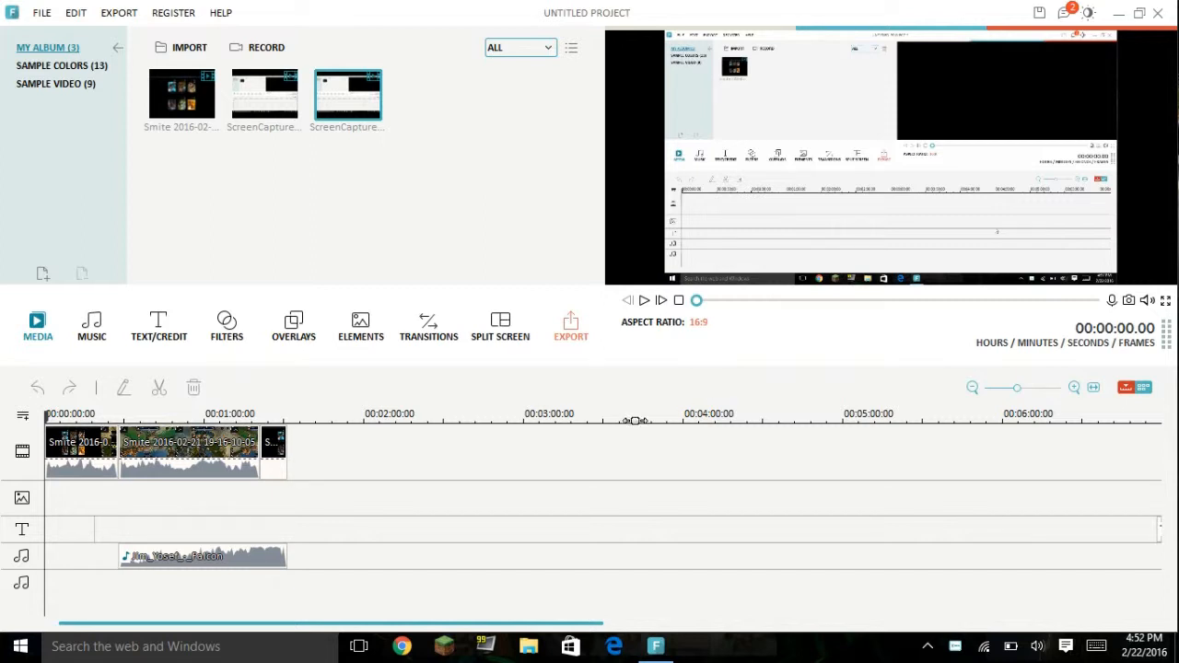
Step: Delete the Falcon music track and the short last Smite clip from the timeline
{"action": "left_click_drag", "start_coordinate": [170, 416], "coordinate": [322, 414]}
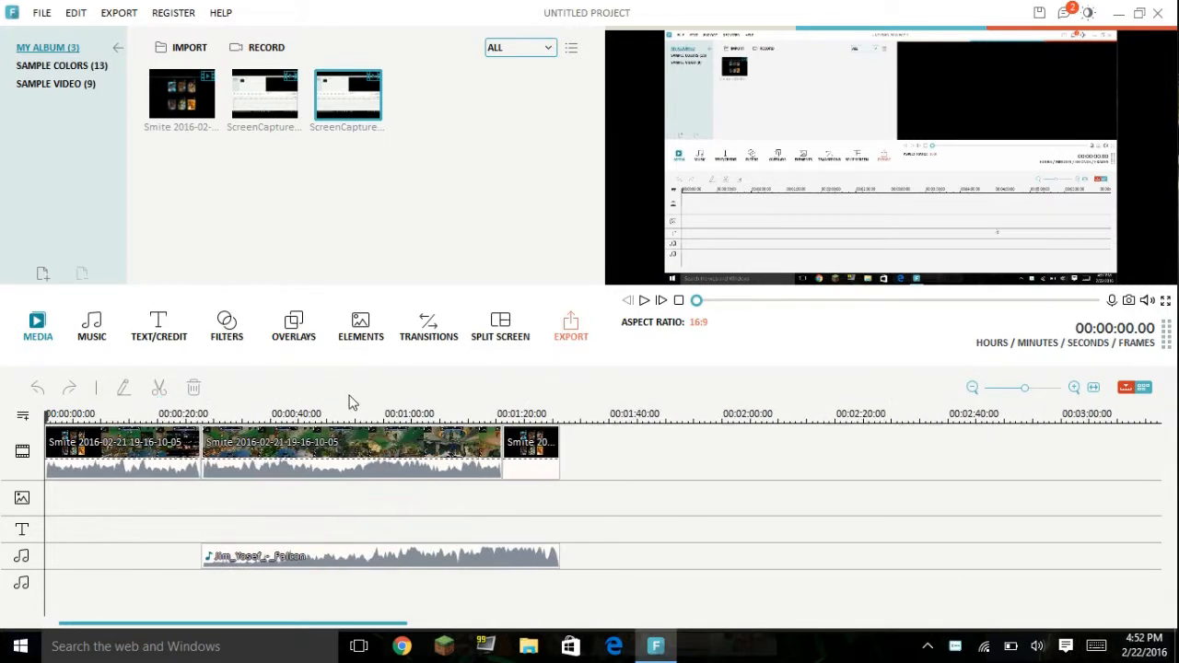
{"action": "left_click", "coordinate": [425, 470]}
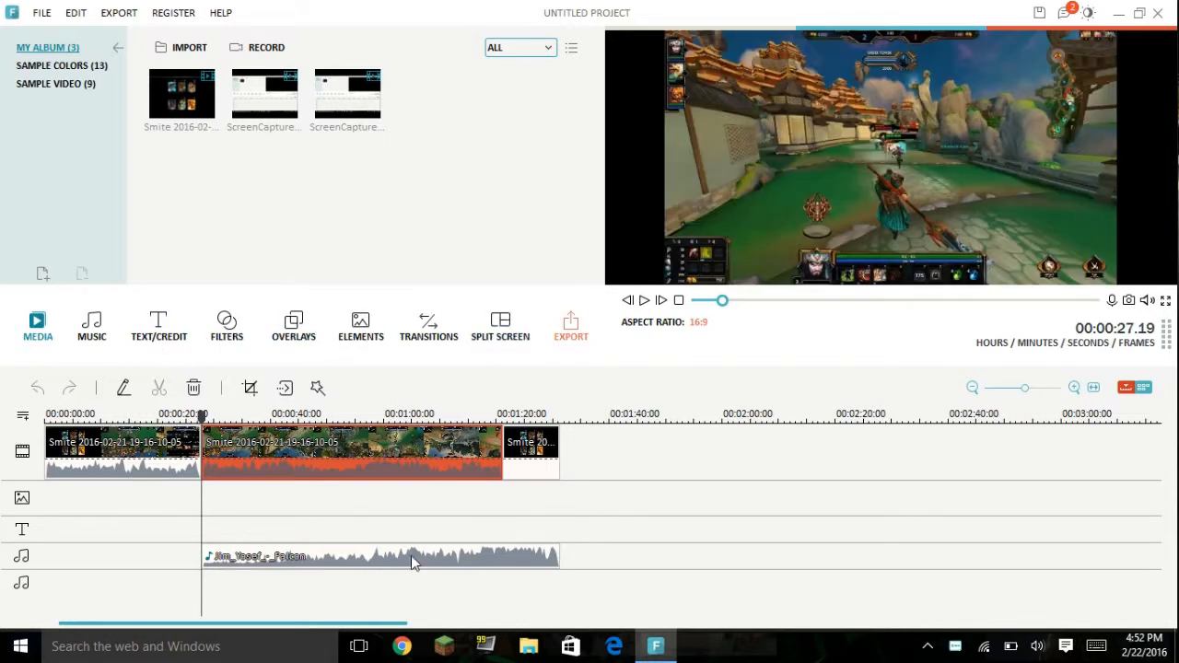
{"action": "right_click", "coordinate": [412, 554]}
{"action": "left_click", "coordinate": [451, 534]}
{"action": "right_click", "coordinate": [545, 456]}
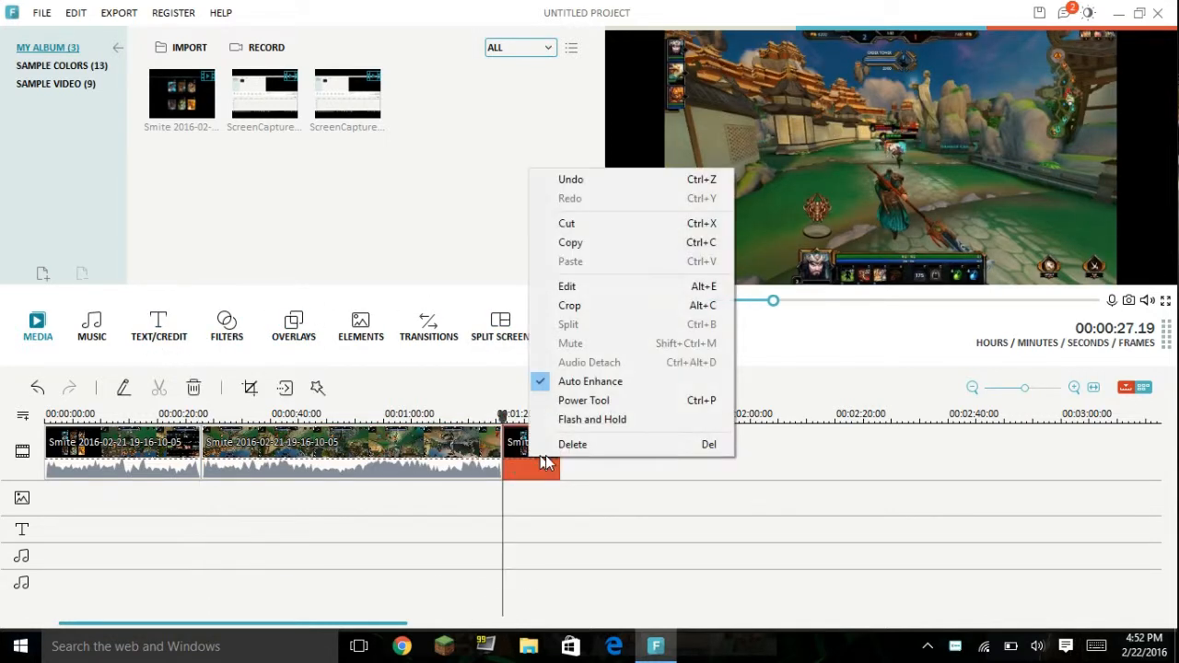
{"action": "left_click", "coordinate": [560, 447]}
{"action": "key", "text": "Delete"}
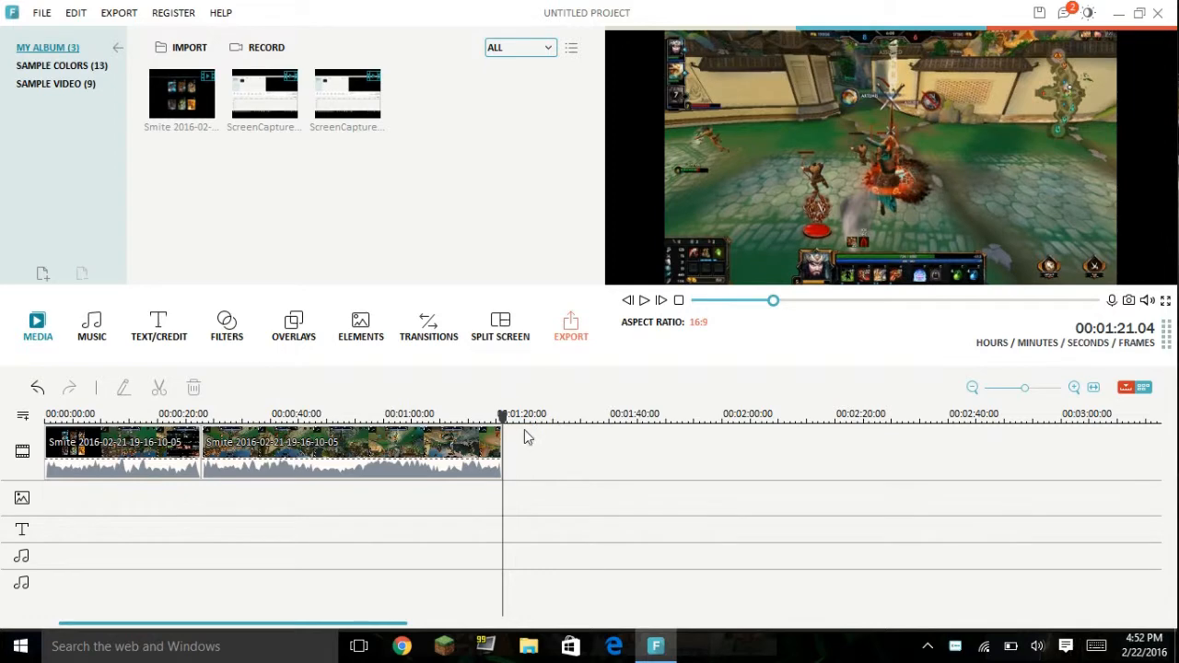
Step: Insert the IMG_0570 photo from the Phone pics folder in File Explorer into the video track between the two Smite clips
{"action": "left_click_drag", "start_coordinate": [505, 417], "coordinate": [147, 416]}
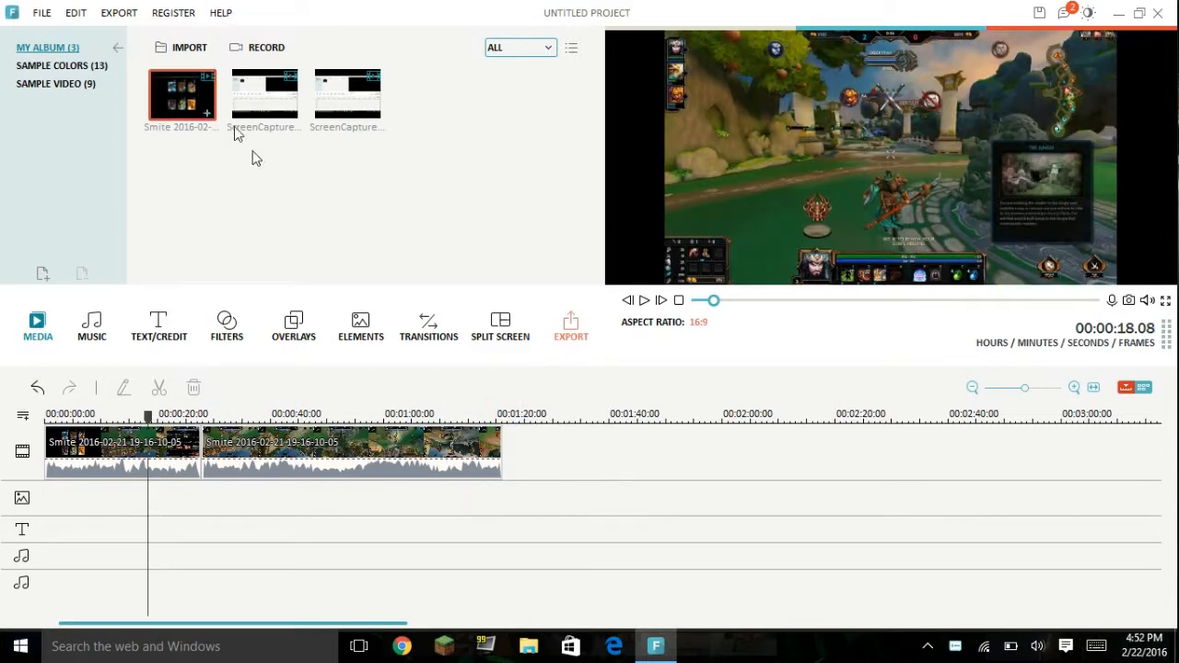
{"action": "left_click", "coordinate": [529, 646]}
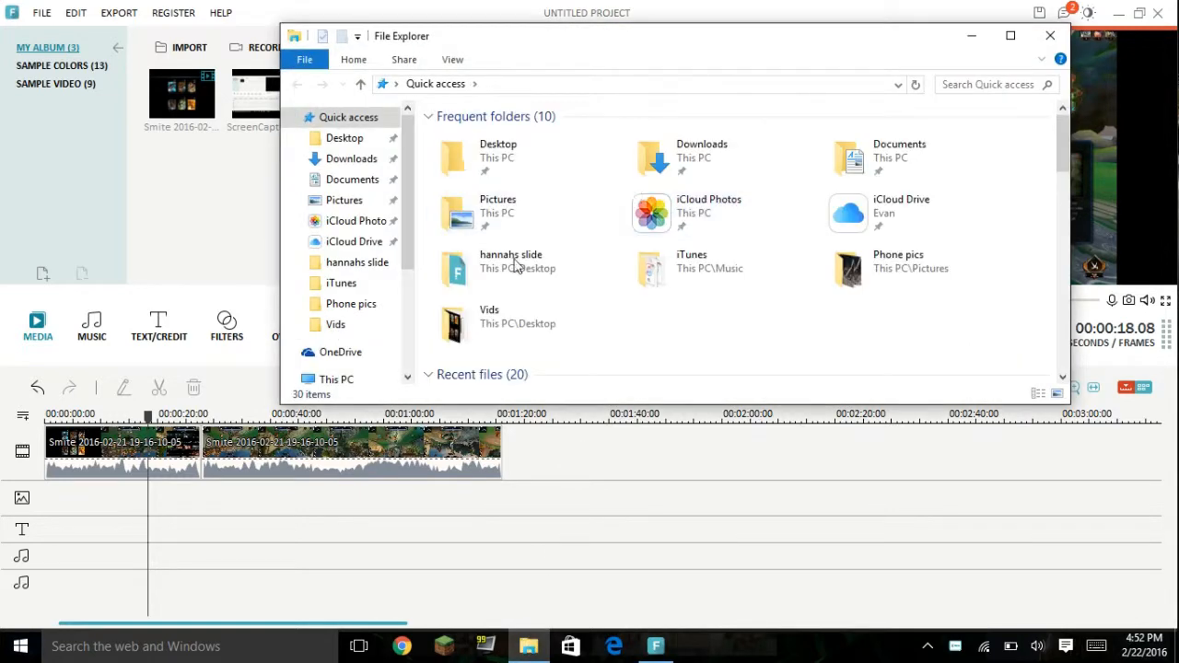
{"action": "left_click", "coordinate": [359, 304]}
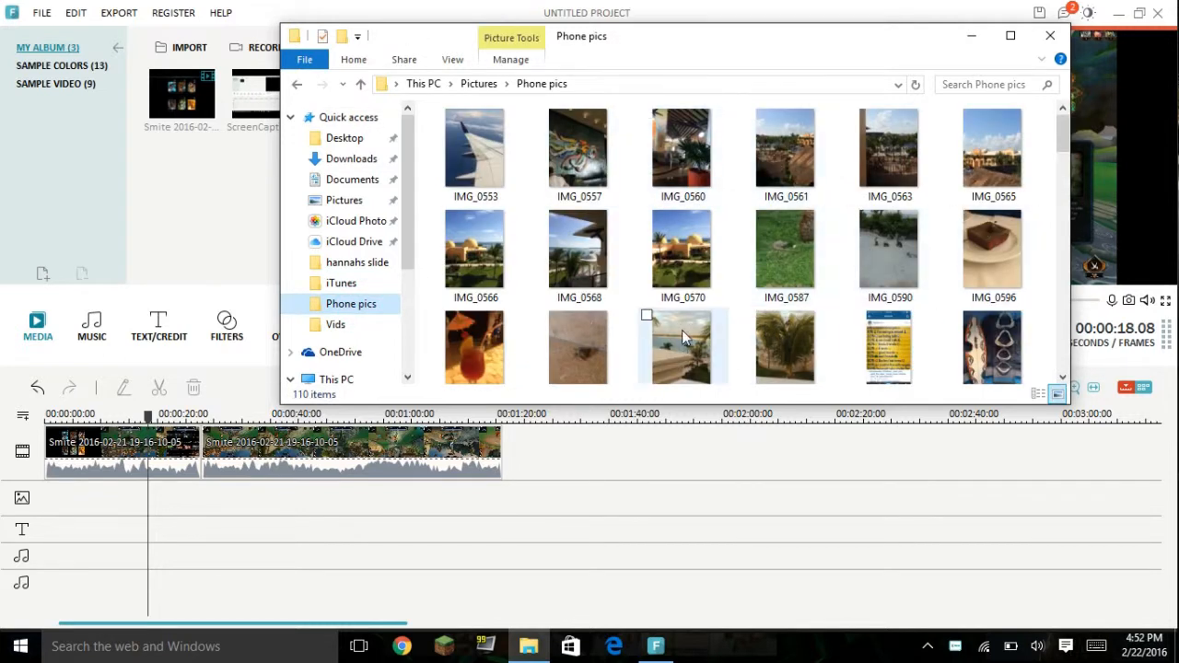
{"action": "left_click", "coordinate": [712, 248]}
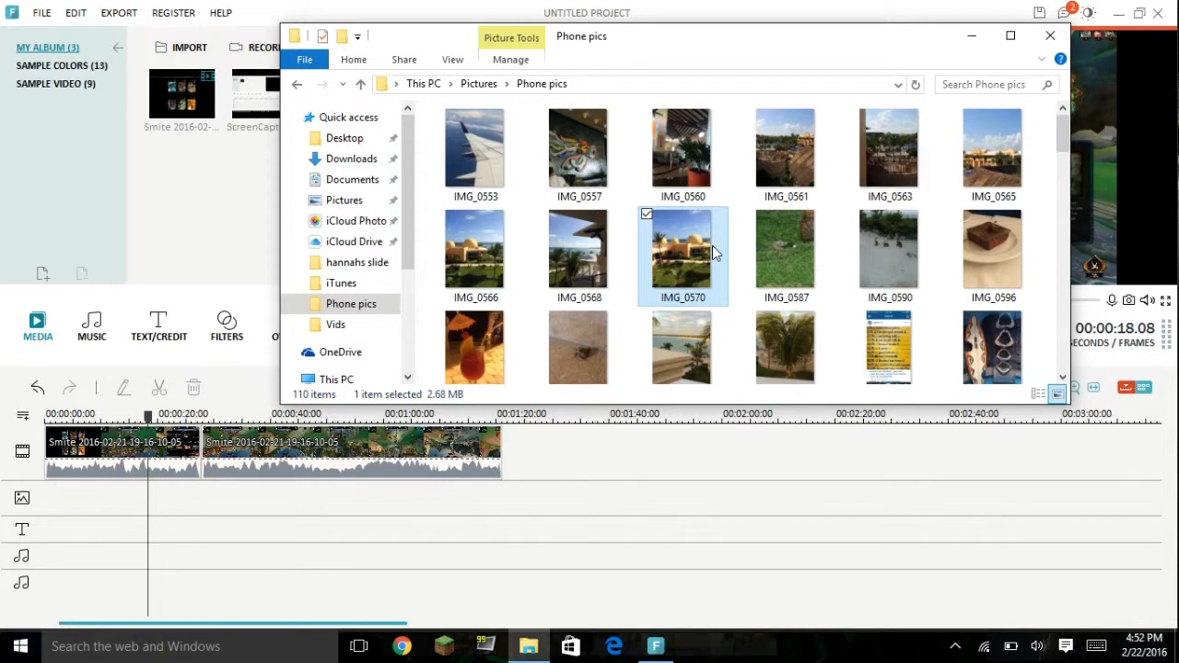
{"action": "double_click", "coordinate": [700, 267]}
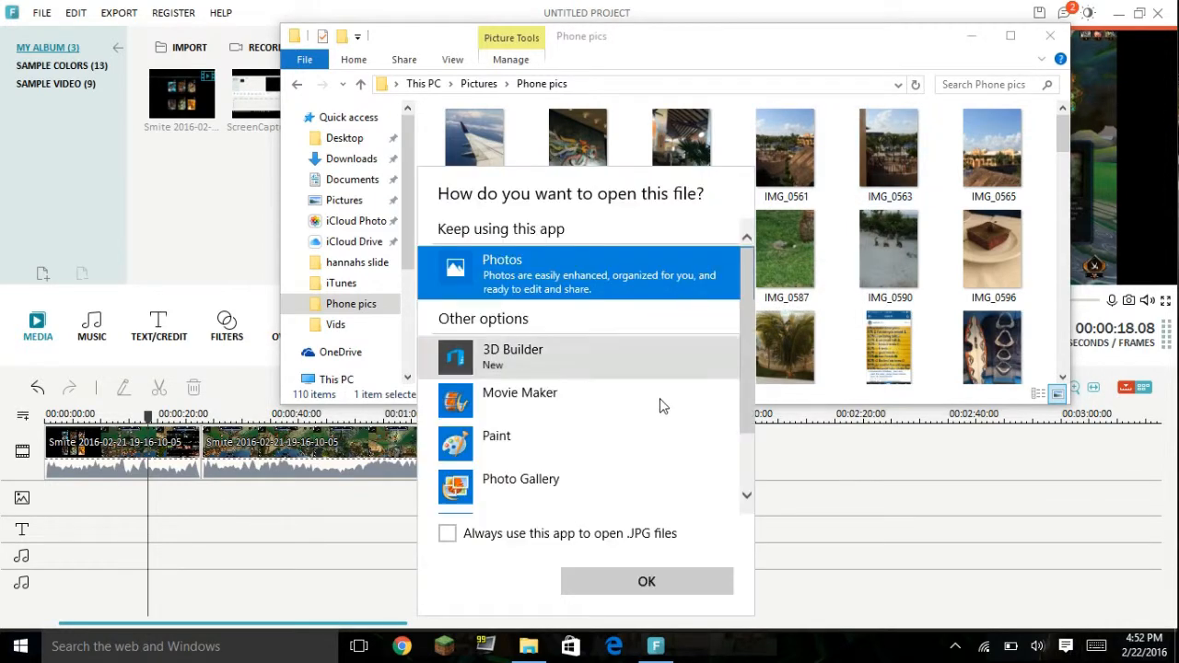
{"action": "left_click", "coordinate": [894, 535]}
{"action": "left_click_drag", "start_coordinate": [689, 247], "coordinate": [366, 473]}
Step: Add IMG_0570 from the album to the picture overlay track at 00:00:27.19 and delete its copy between the Smite clips
{"action": "left_click_drag", "start_coordinate": [148, 500], "coordinate": [55, 505]}
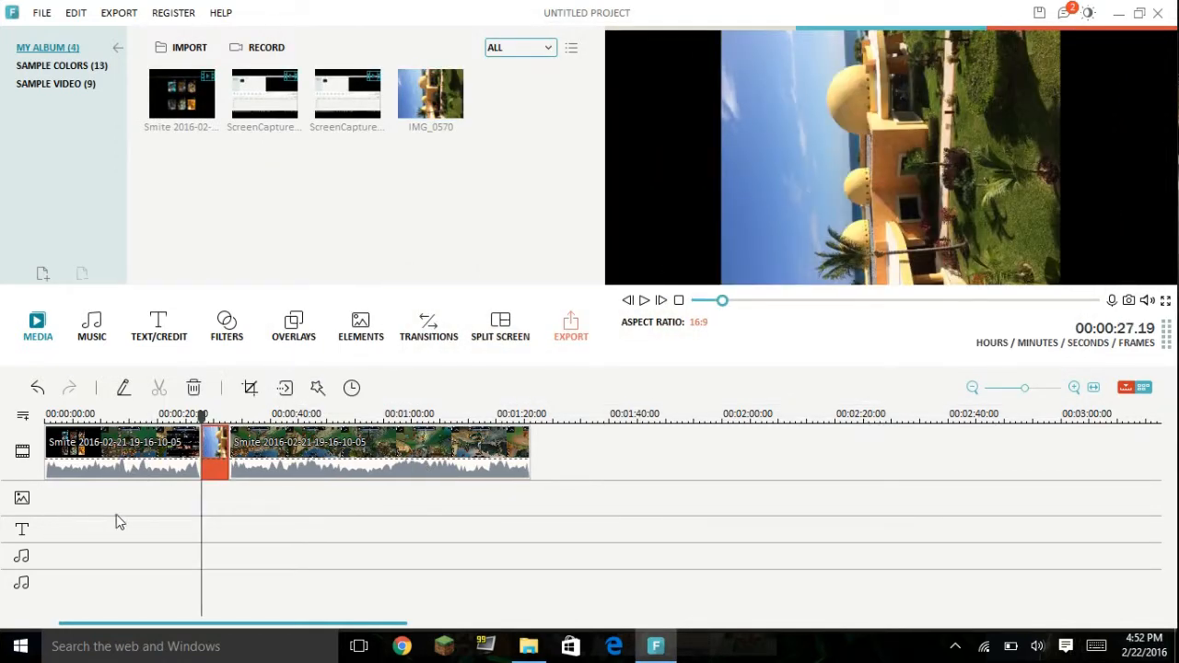
{"action": "left_click_drag", "start_coordinate": [218, 461], "coordinate": [209, 493]}
{"action": "left_click_drag", "start_coordinate": [212, 443], "coordinate": [144, 562]}
{"action": "left_click_drag", "start_coordinate": [441, 109], "coordinate": [208, 508]}
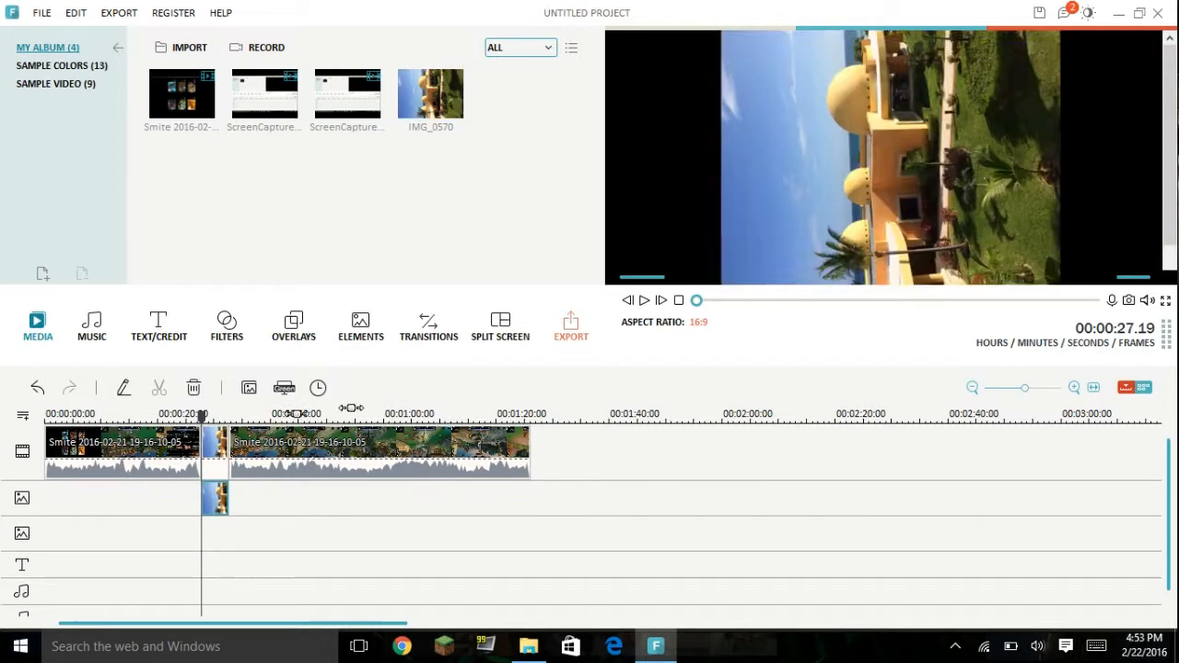
{"action": "left_click", "coordinate": [217, 453]}
{"action": "left_click", "coordinate": [265, 437]}
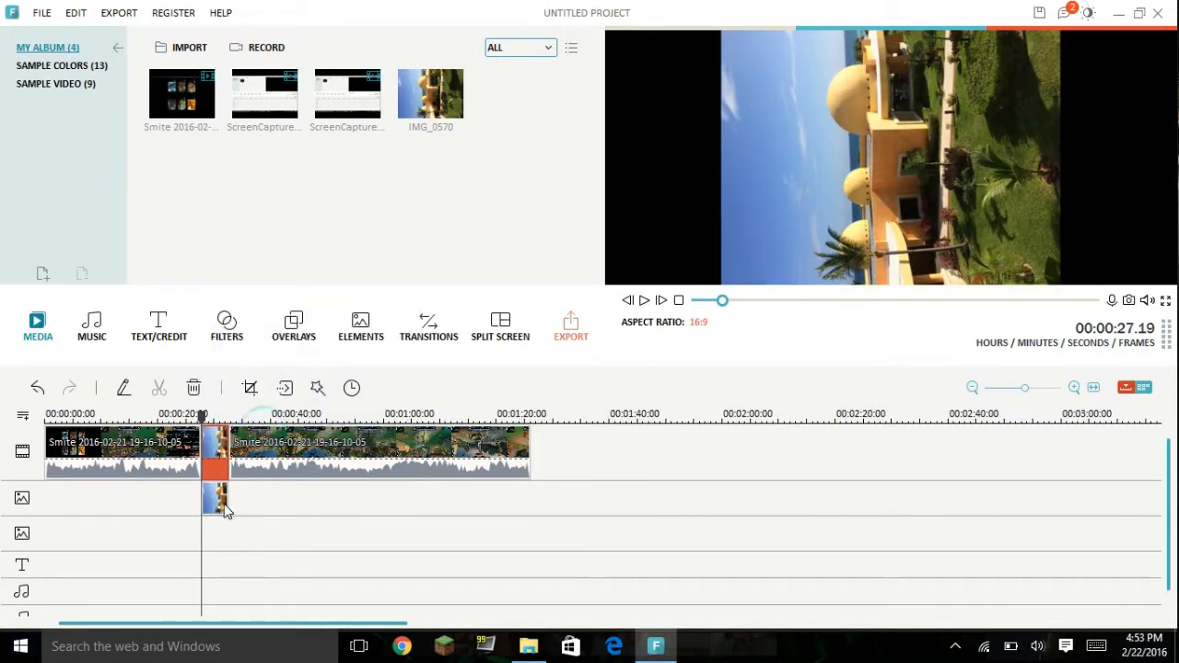
Step: Look at the photo overlay's motion presets and at the mask and effect options in its advanced PIP Edit settings
{"action": "right_click", "coordinate": [219, 501]}
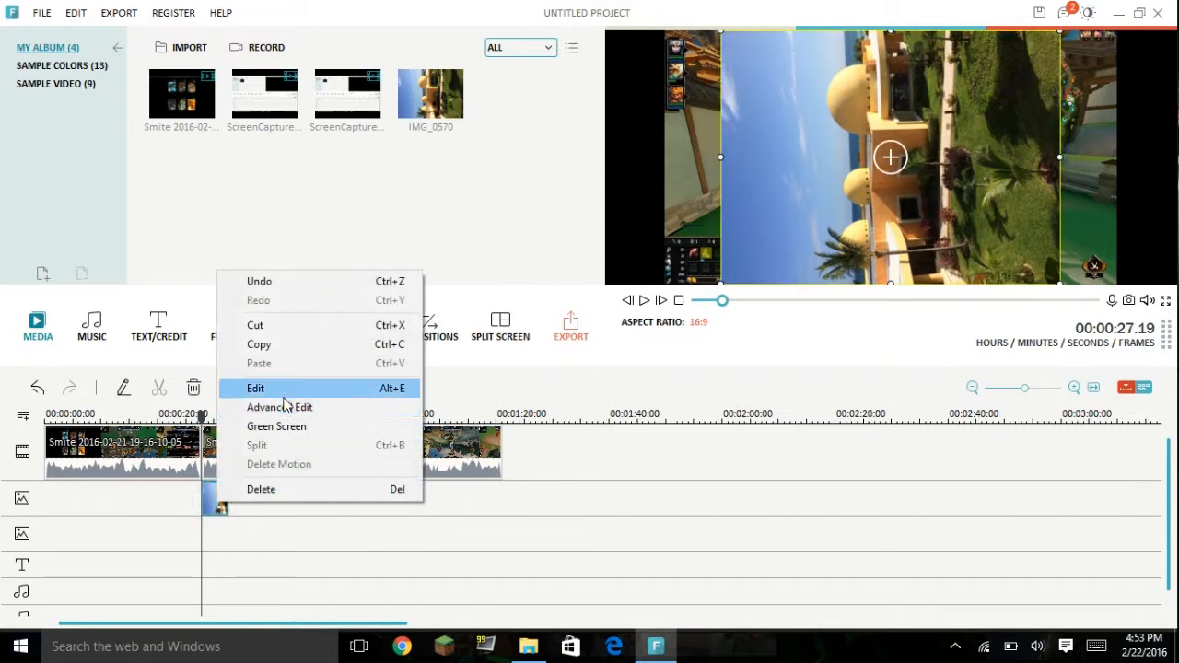
{"action": "left_click", "coordinate": [284, 389]}
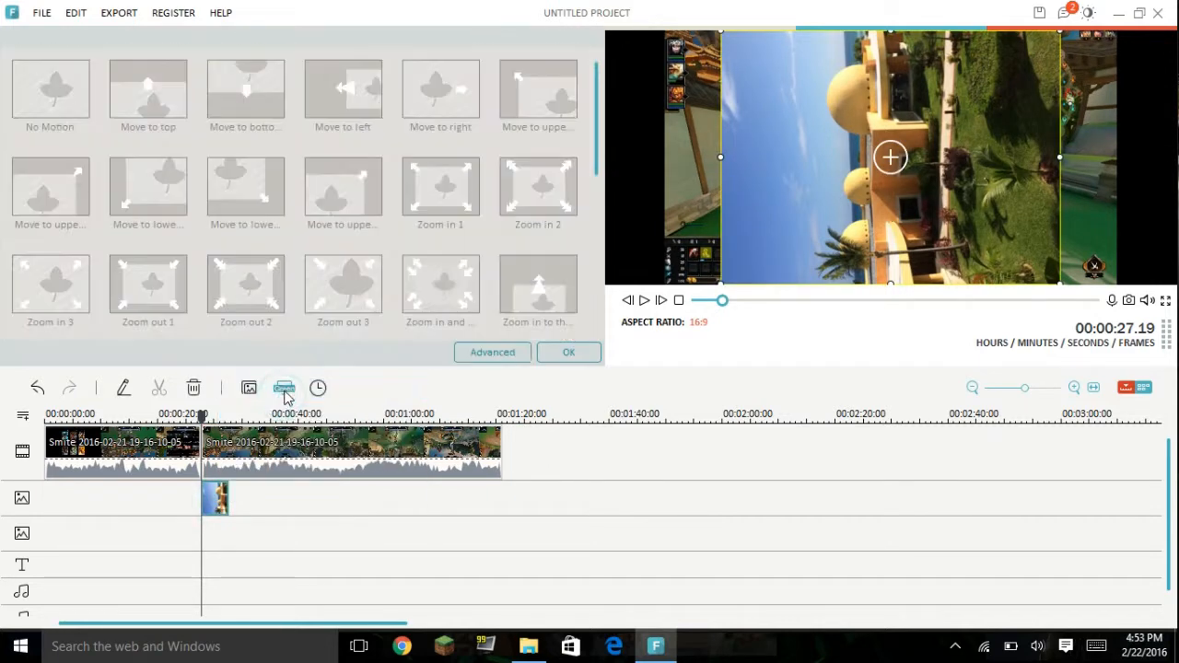
{"action": "left_click", "coordinate": [568, 355]}
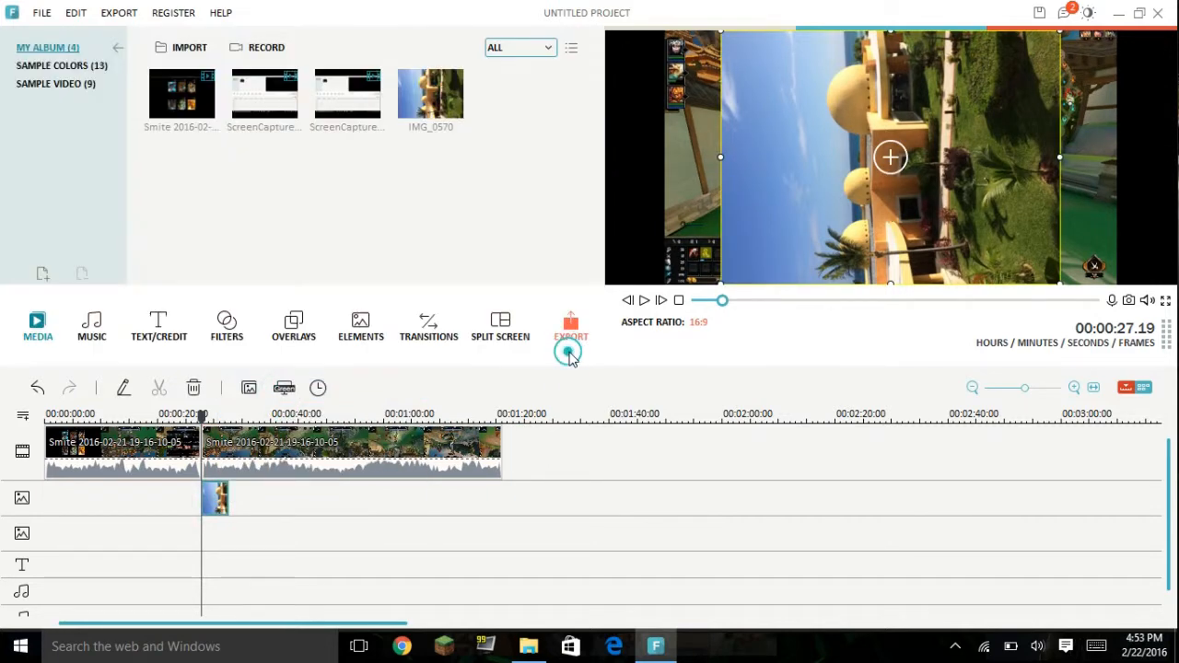
{"action": "right_click", "coordinate": [219, 498]}
{"action": "left_click", "coordinate": [297, 403]}
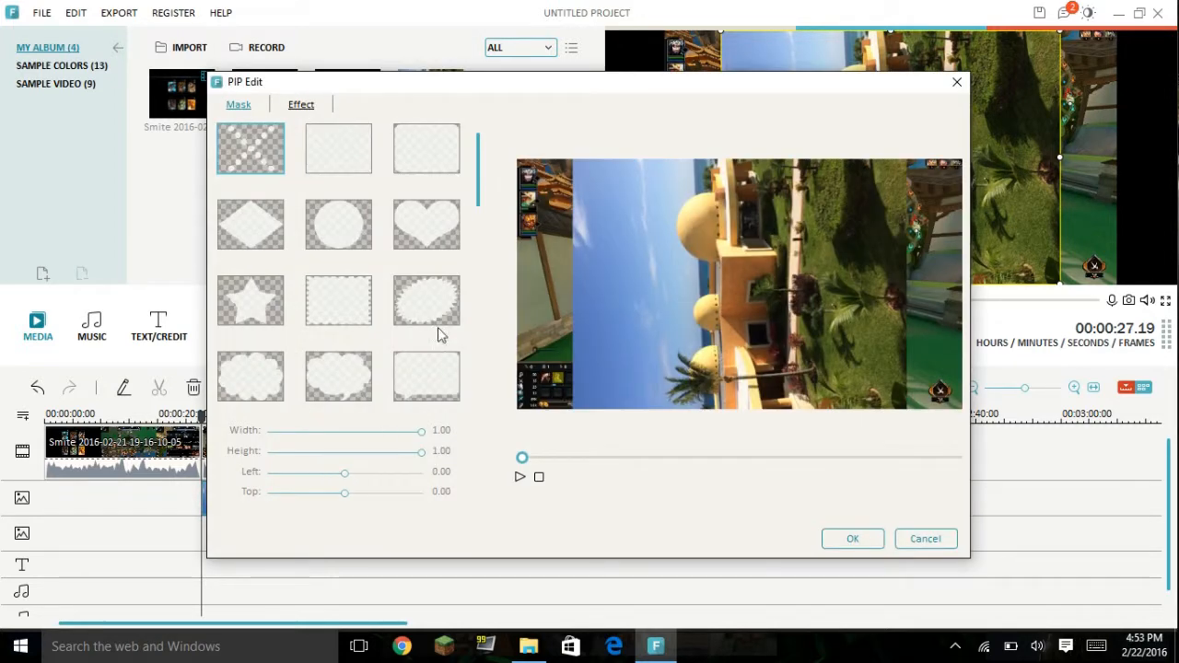
{"action": "left_click", "coordinate": [304, 106]}
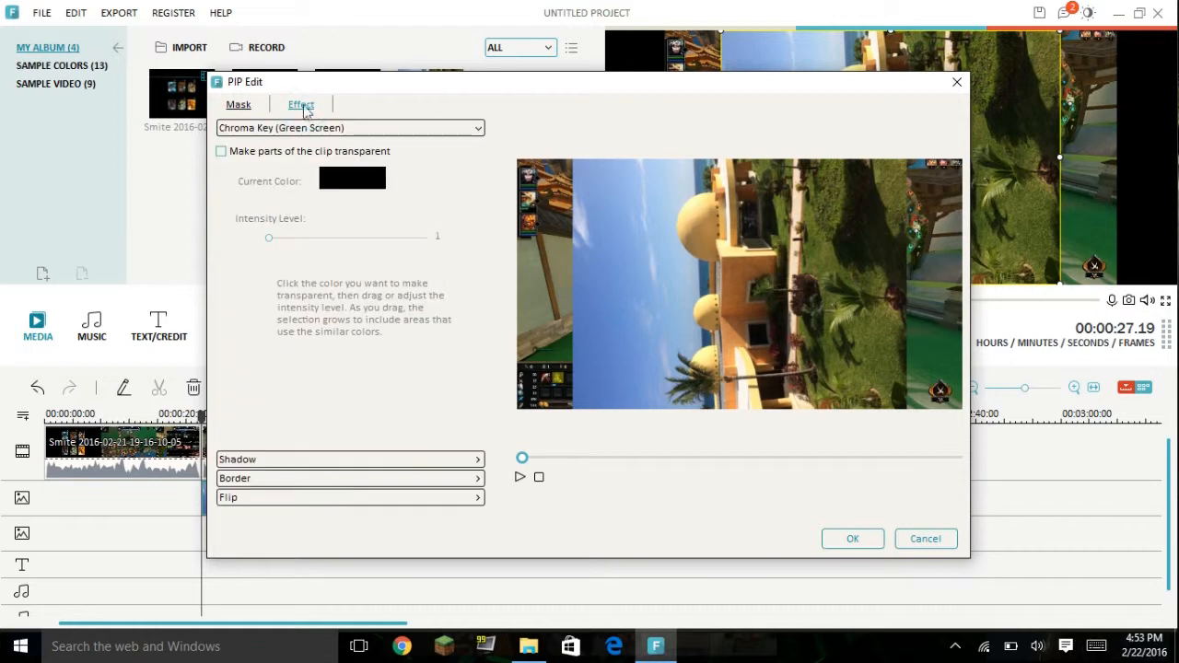
{"action": "left_click", "coordinate": [238, 105]}
{"action": "left_click", "coordinate": [852, 540]}
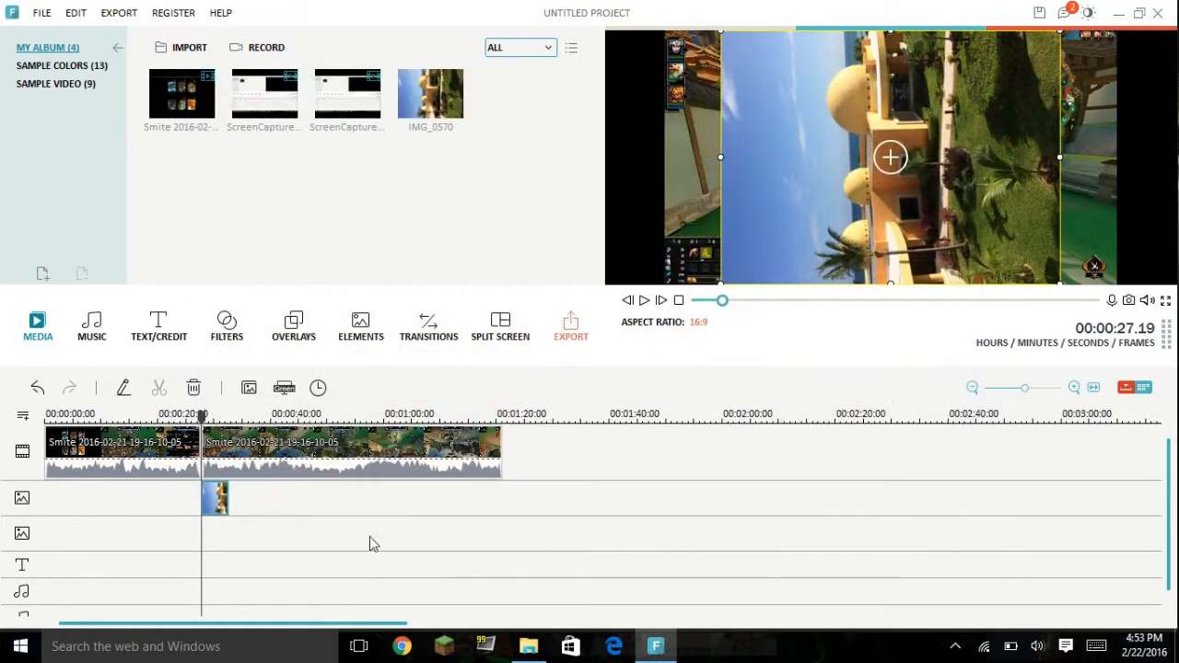
Step: Reopen the photo overlay's motion presets, view the advanced PIP settings from there, and cancel them
{"action": "right_click", "coordinate": [210, 502]}
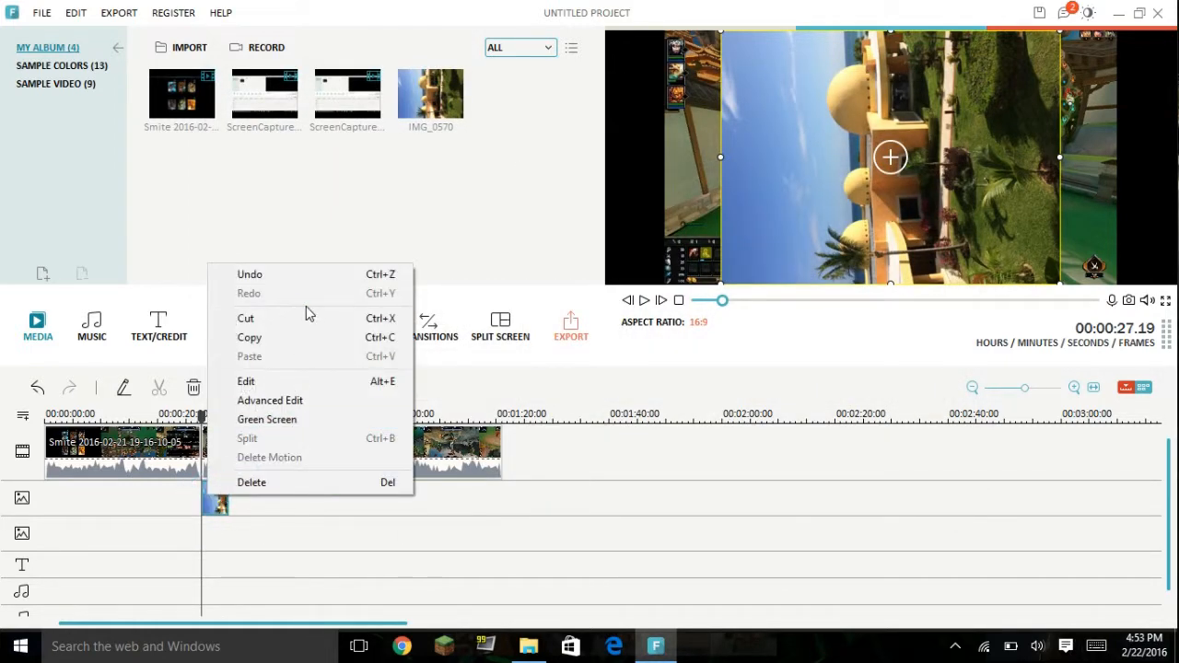
{"action": "left_click", "coordinate": [278, 382]}
{"action": "left_click", "coordinate": [495, 354]}
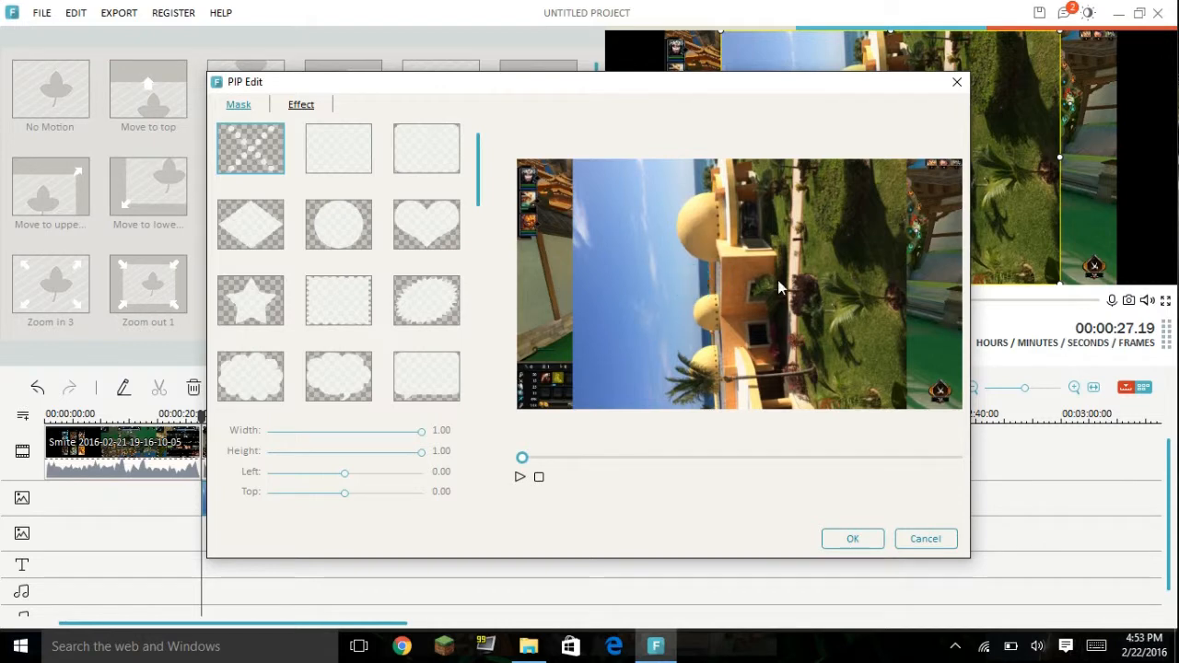
{"action": "left_click", "coordinate": [920, 541]}
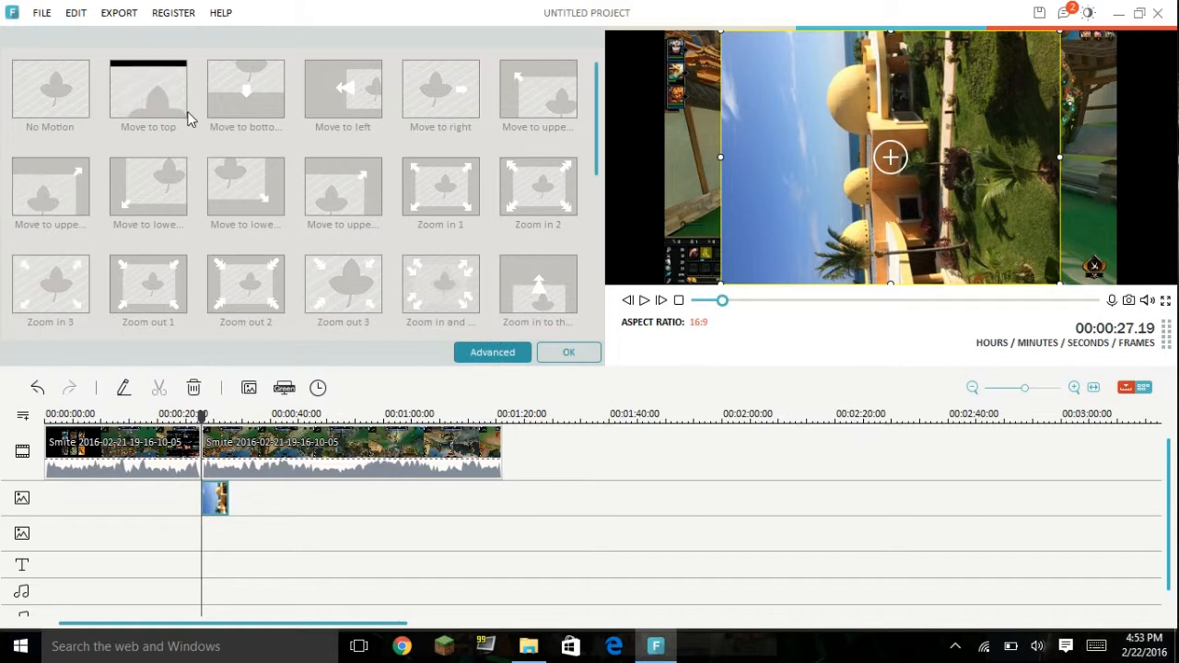
Step: Move the photo overlay to start at 00:00:25.16, and shrink it near the centre of the video frame
{"action": "left_click_drag", "start_coordinate": [220, 501], "coordinate": [210, 499]}
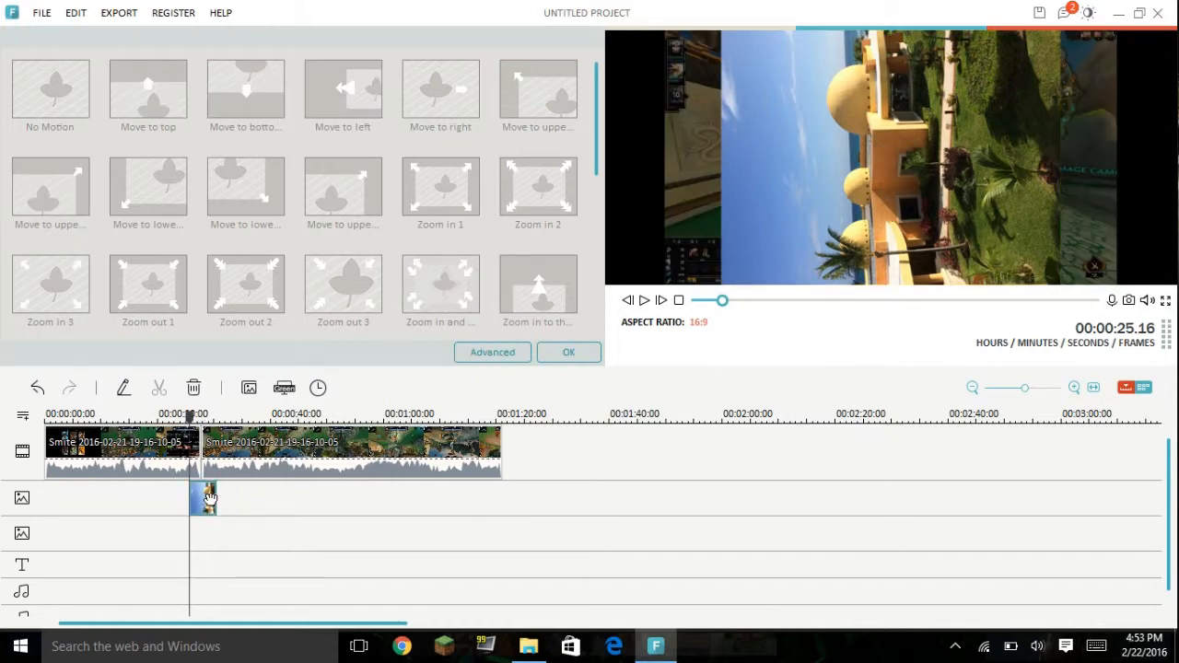
{"action": "mouse_move", "coordinate": [835, 127]}
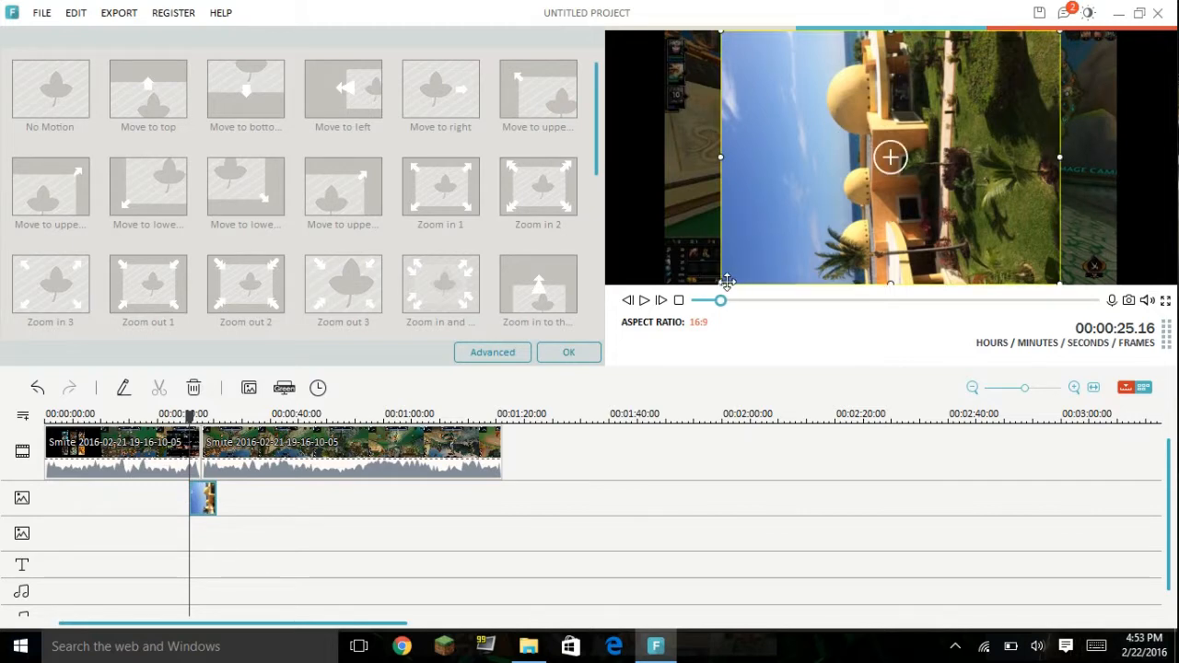
{"action": "left_click_drag", "start_coordinate": [721, 282], "coordinate": [876, 170]}
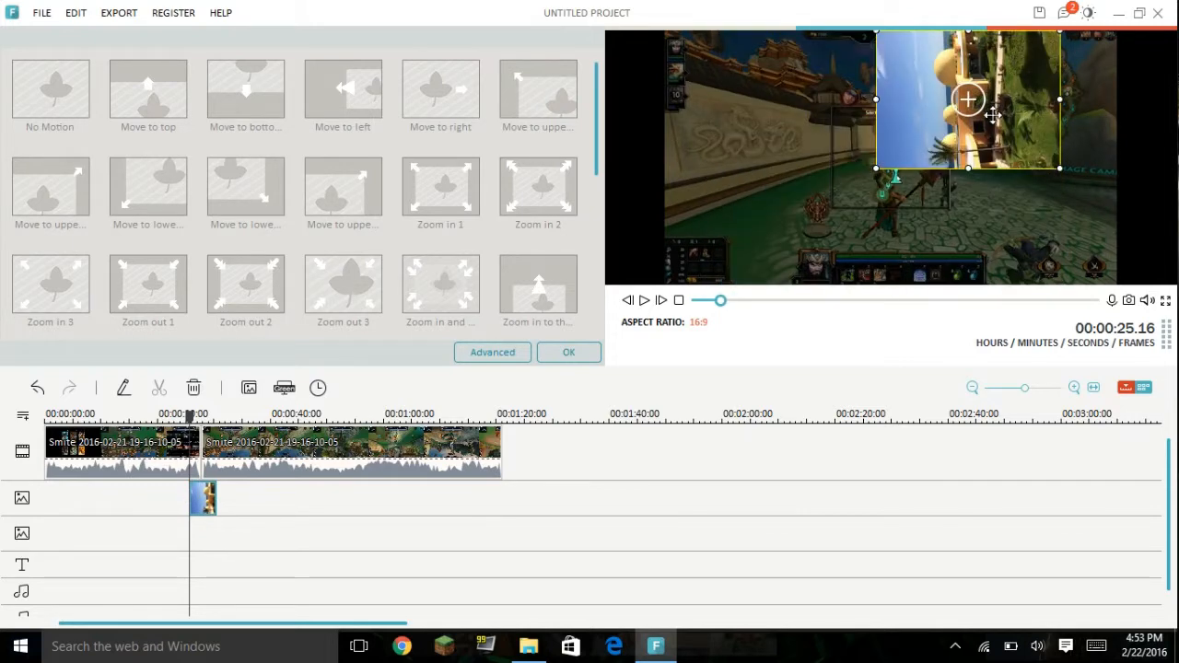
{"action": "left_click_drag", "start_coordinate": [969, 104], "coordinate": [918, 147]}
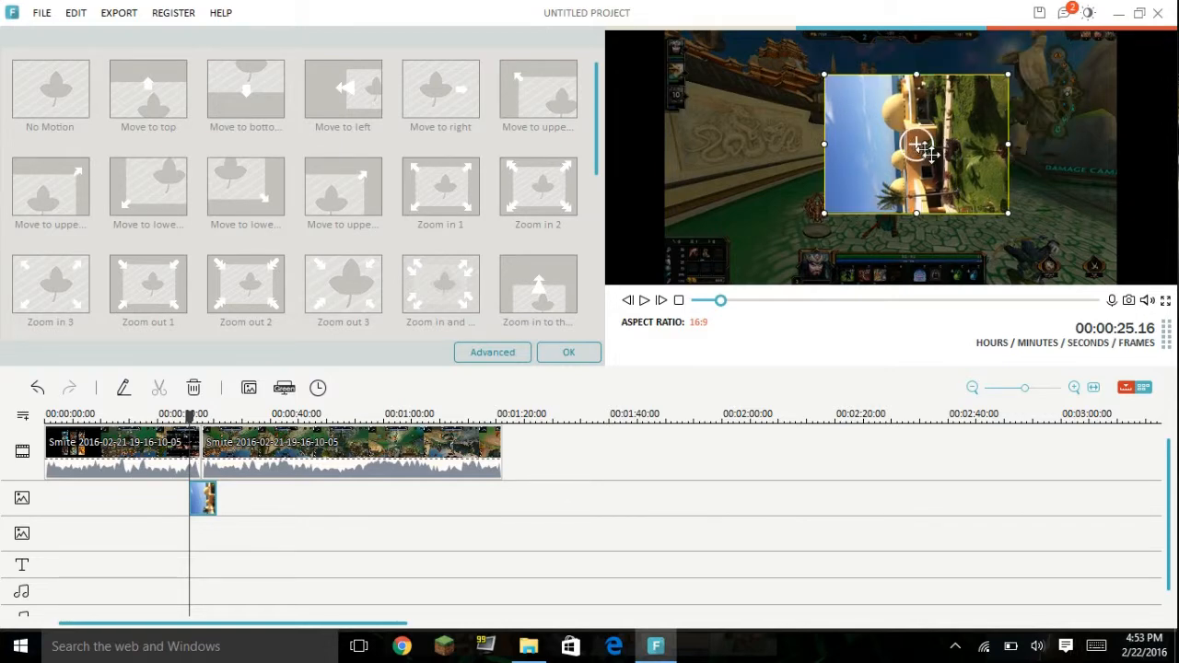
{"action": "left_click_drag", "start_coordinate": [947, 145], "coordinate": [900, 137]}
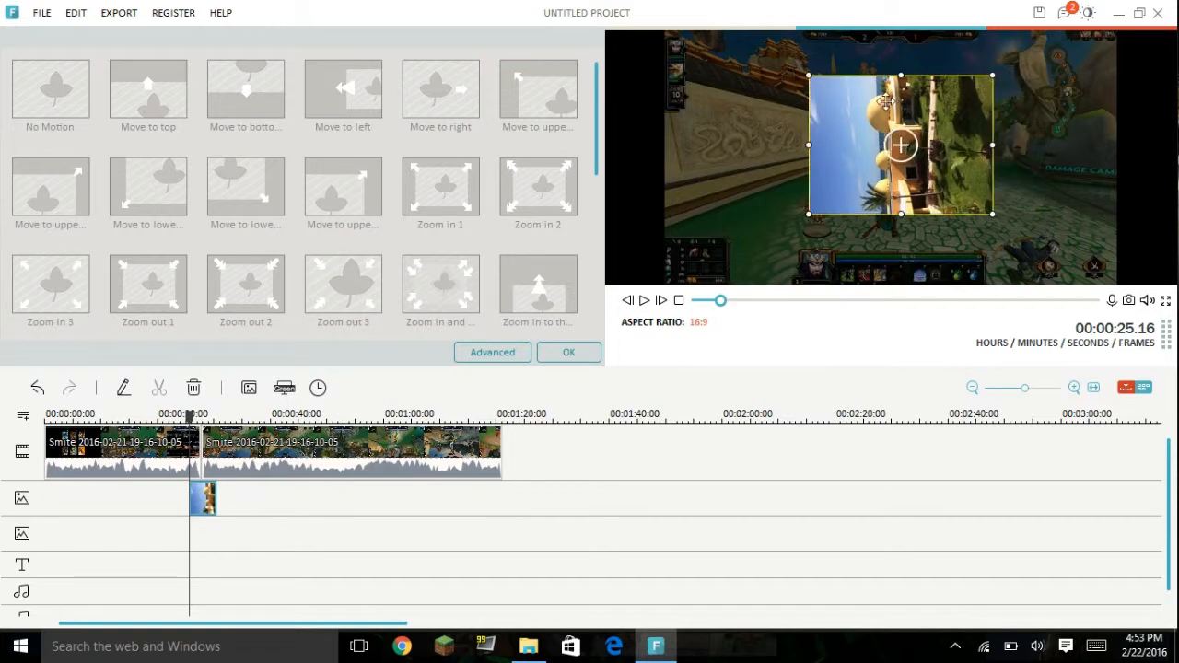
Step: Stretch the photo overlay slightly upward, rotate it upright, and place it against the right edge of the gameplay picture
{"action": "left_click_drag", "start_coordinate": [902, 77], "coordinate": [904, 65]}
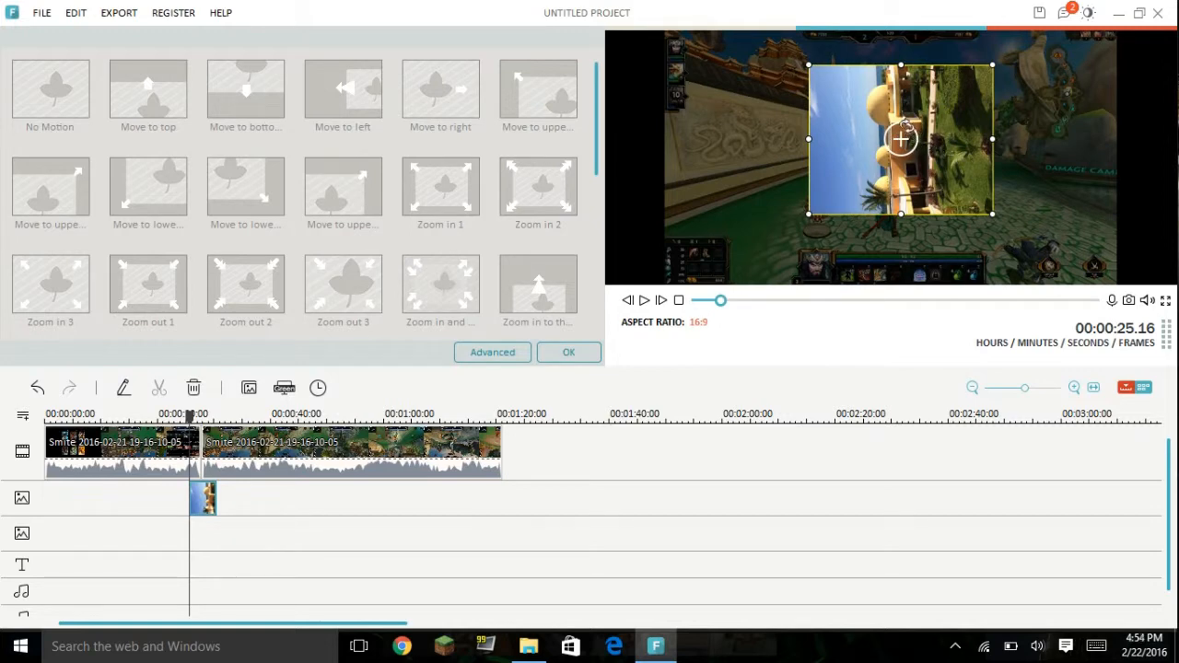
{"action": "left_click_drag", "start_coordinate": [906, 121], "coordinate": [1000, 141]}
{"action": "left_click_drag", "start_coordinate": [912, 140], "coordinate": [1047, 175]}
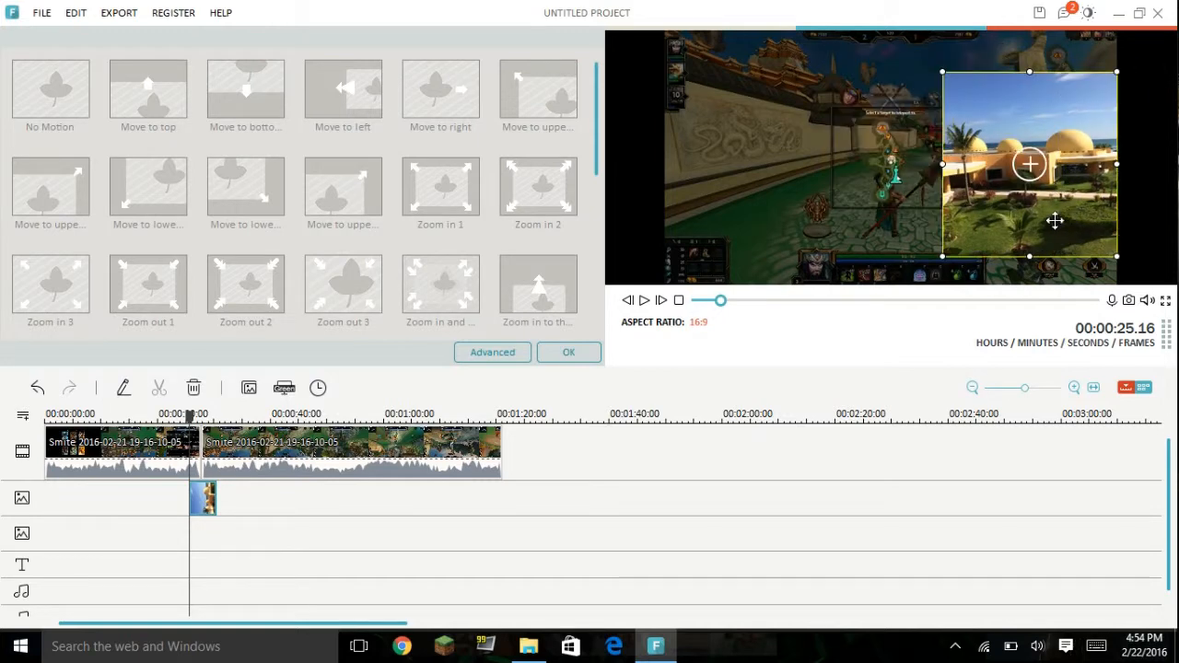
Step: Close the overlay's motion settings and preview the video from 00:00:22.19 until the photo overlay appears
{"action": "left_click_drag", "start_coordinate": [191, 417], "coordinate": [173, 416]}
{"action": "left_click", "coordinate": [579, 352]}
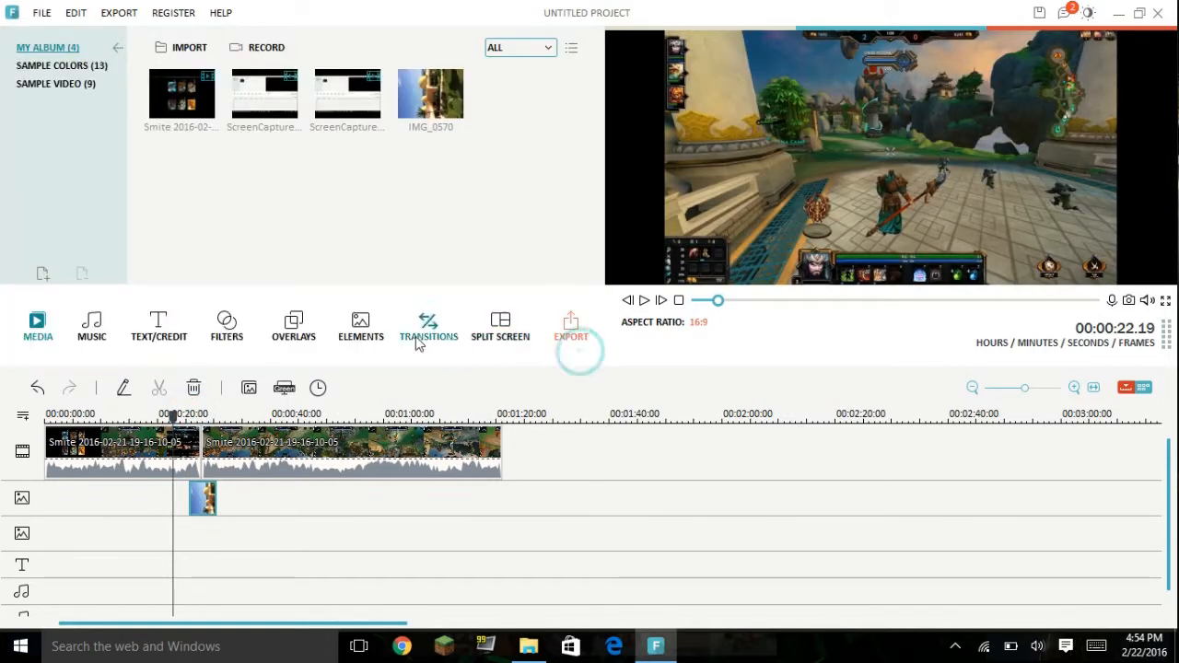
{"action": "left_click", "coordinate": [644, 301]}
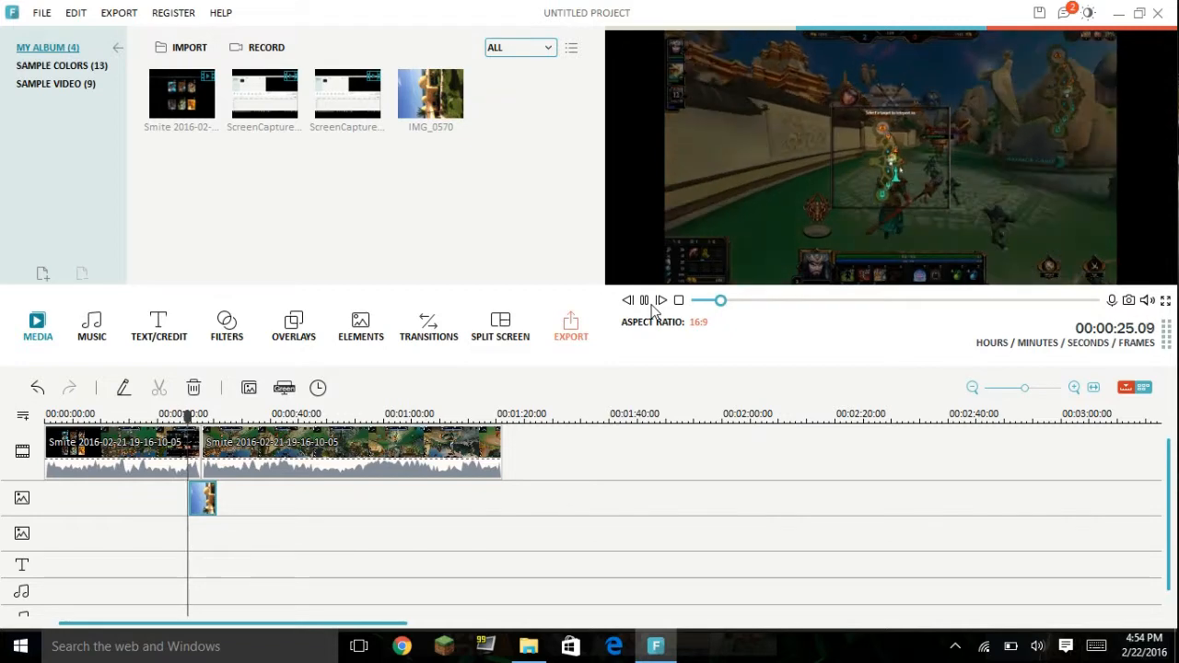
{"action": "left_click", "coordinate": [644, 301]}
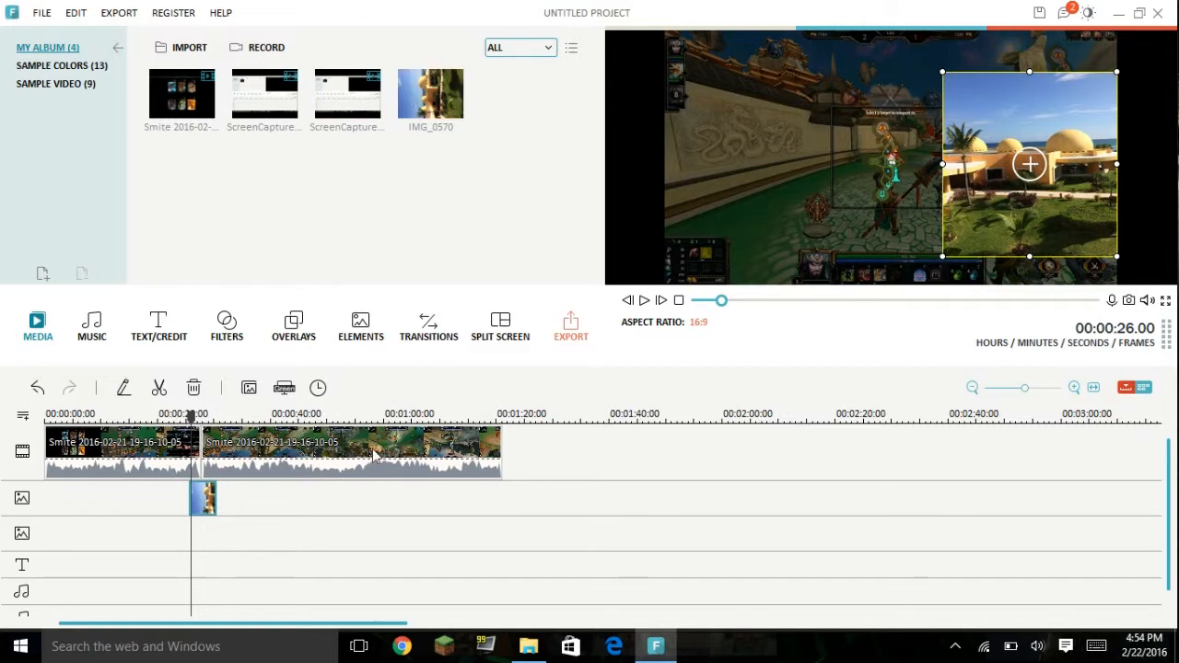
Step: Switch the timeline to storyboard view and look through the transition, overlay and text/credit libraries
{"action": "left_click", "coordinate": [426, 324]}
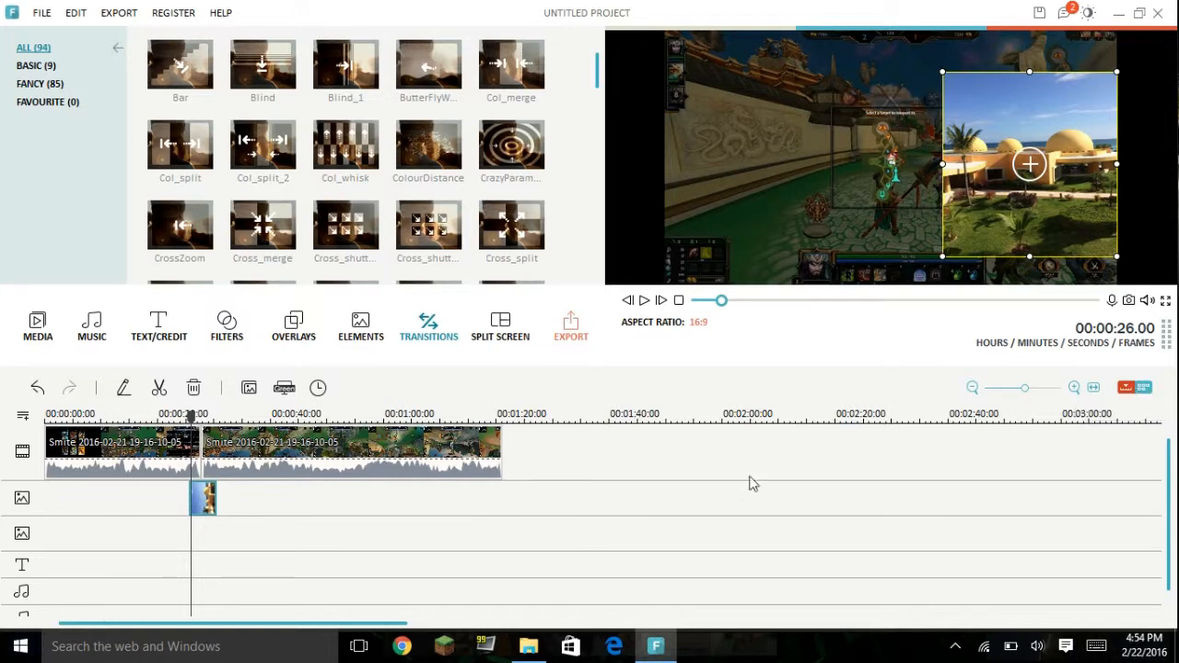
{"action": "left_click", "coordinate": [1144, 387]}
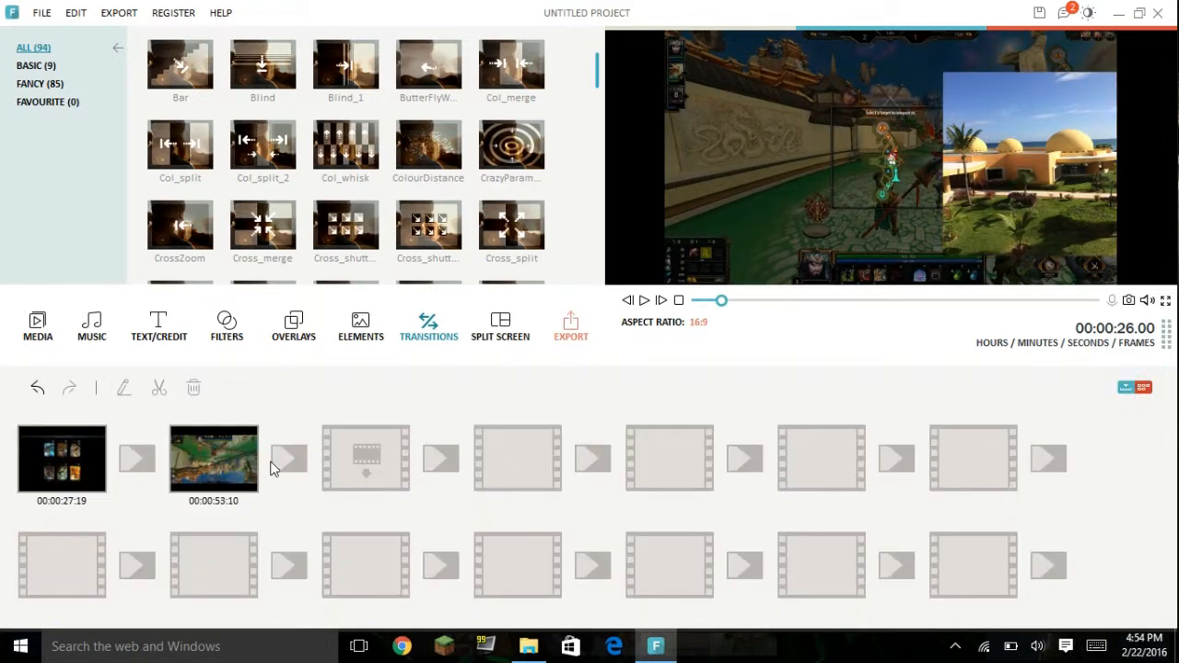
{"action": "left_click", "coordinate": [293, 325]}
{"action": "left_click", "coordinate": [422, 330]}
{"action": "left_click", "coordinate": [145, 324]}
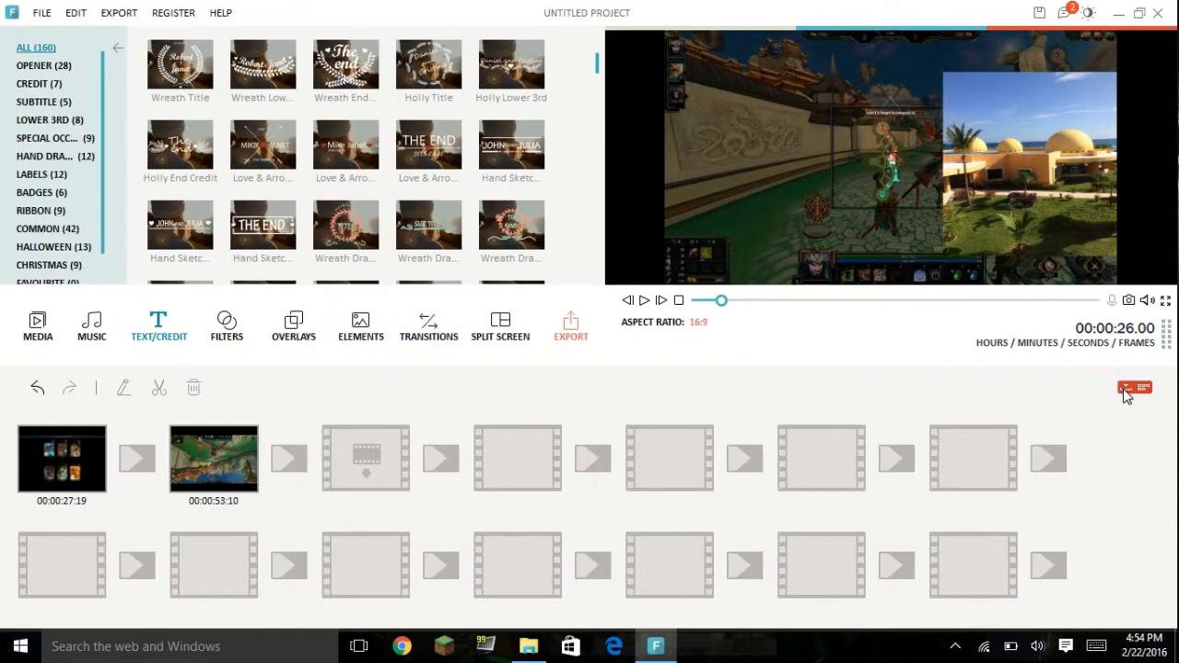
{"action": "left_click", "coordinate": [1144, 388]}
{"action": "left_click", "coordinate": [1145, 390]}
{"action": "left_click", "coordinate": [429, 322]}
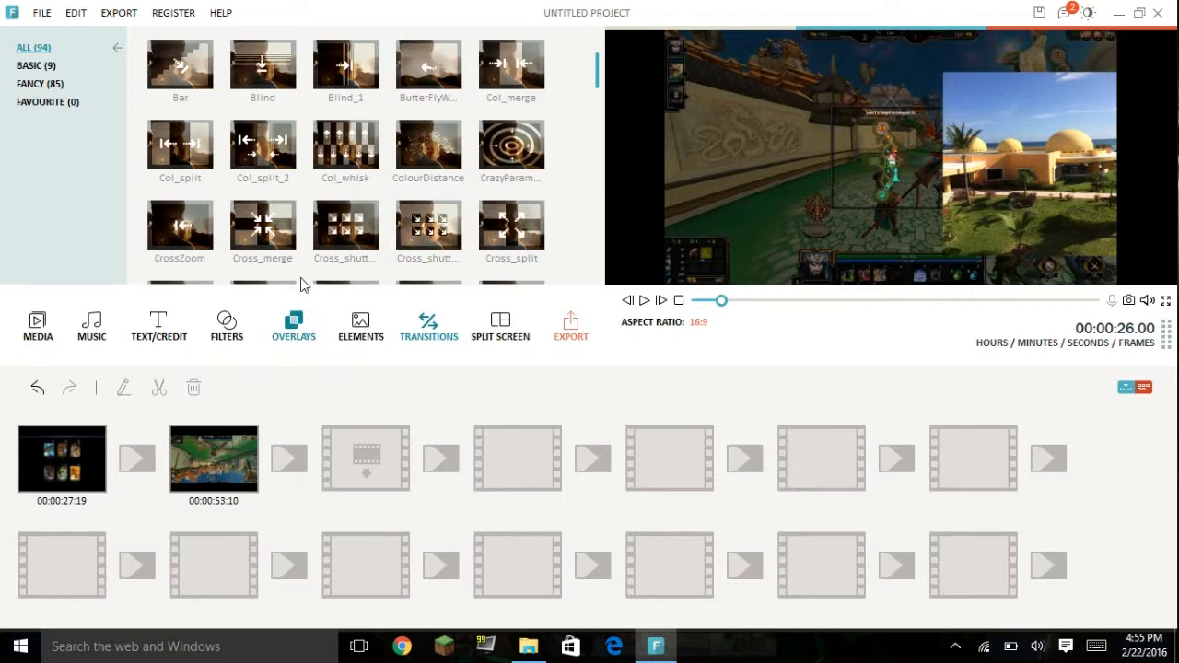
Step: Add a Fade transition between the two gameplay clips, and preview it in timeline view
{"action": "scroll", "coordinate": [428, 175], "scroll_direction": "down", "scroll_amount": 4}
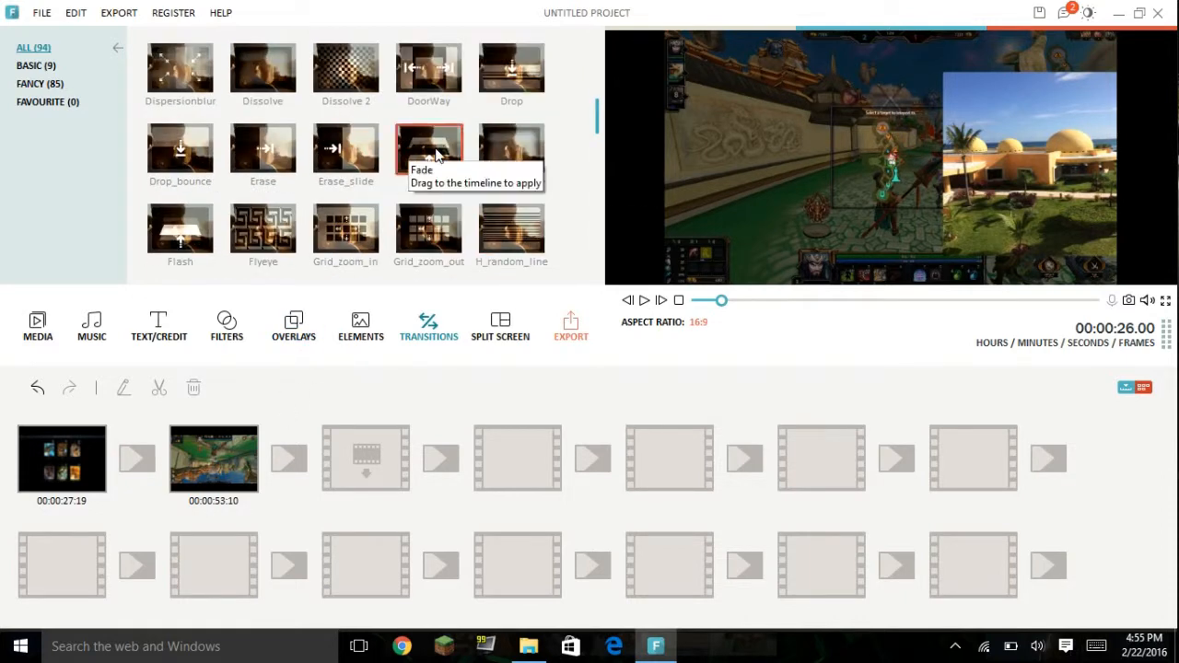
{"action": "left_click_drag", "start_coordinate": [435, 154], "coordinate": [140, 459]}
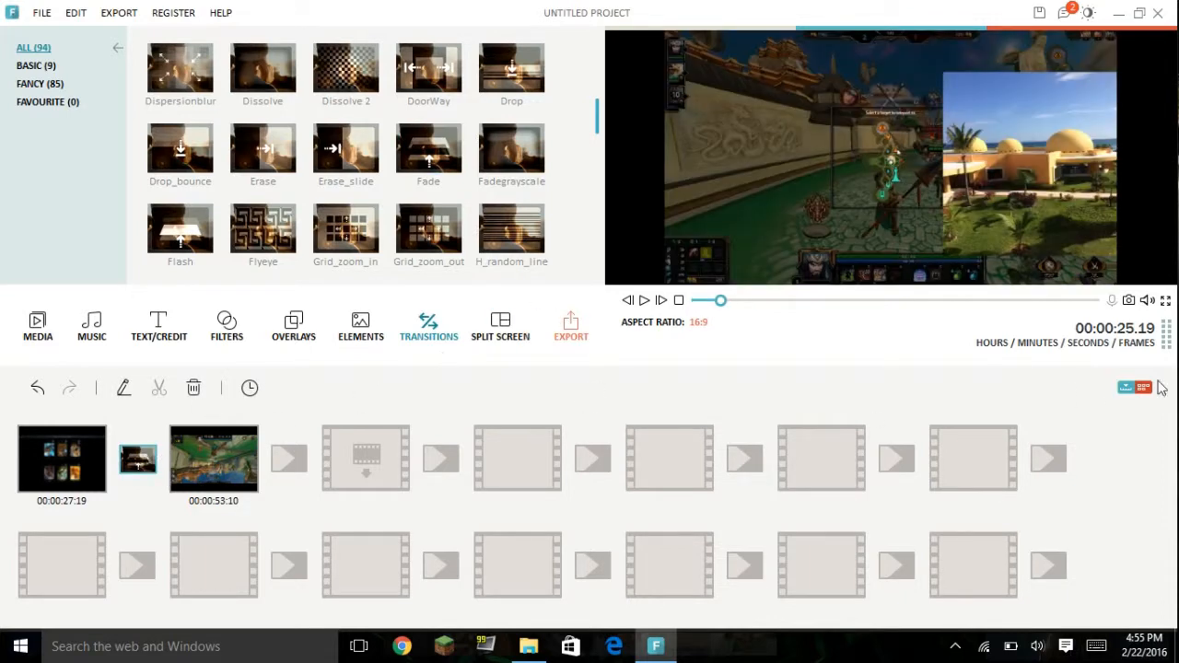
{"action": "left_click", "coordinate": [1127, 390]}
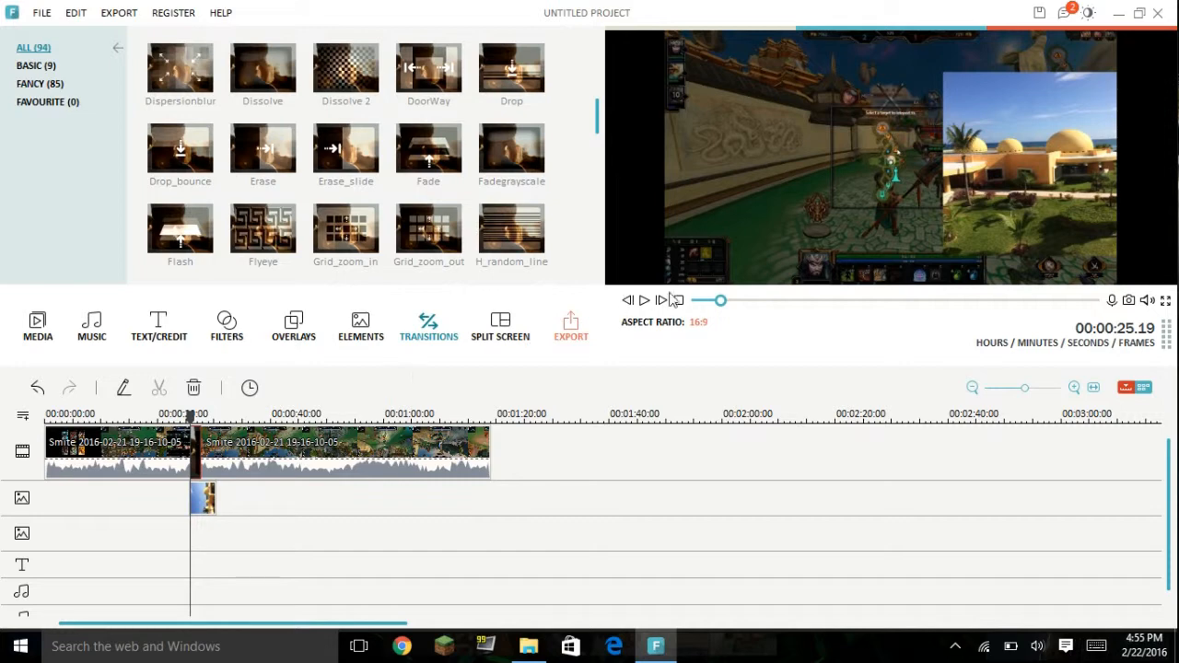
{"action": "left_click", "coordinate": [644, 300]}
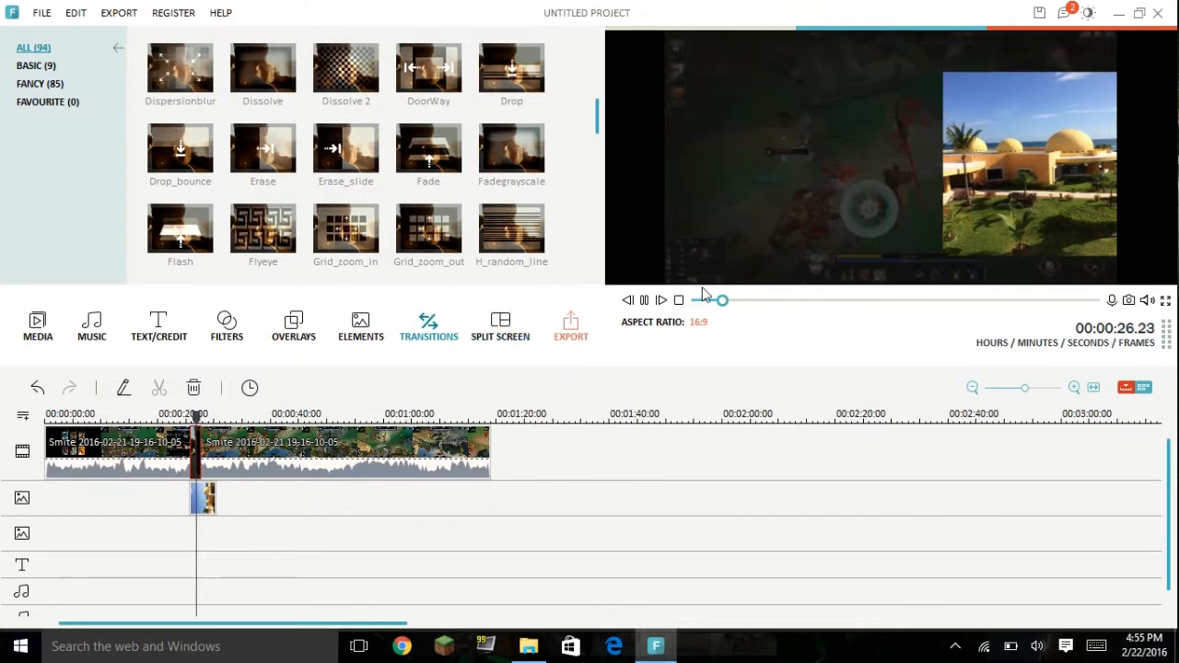
{"action": "left_click", "coordinate": [644, 300]}
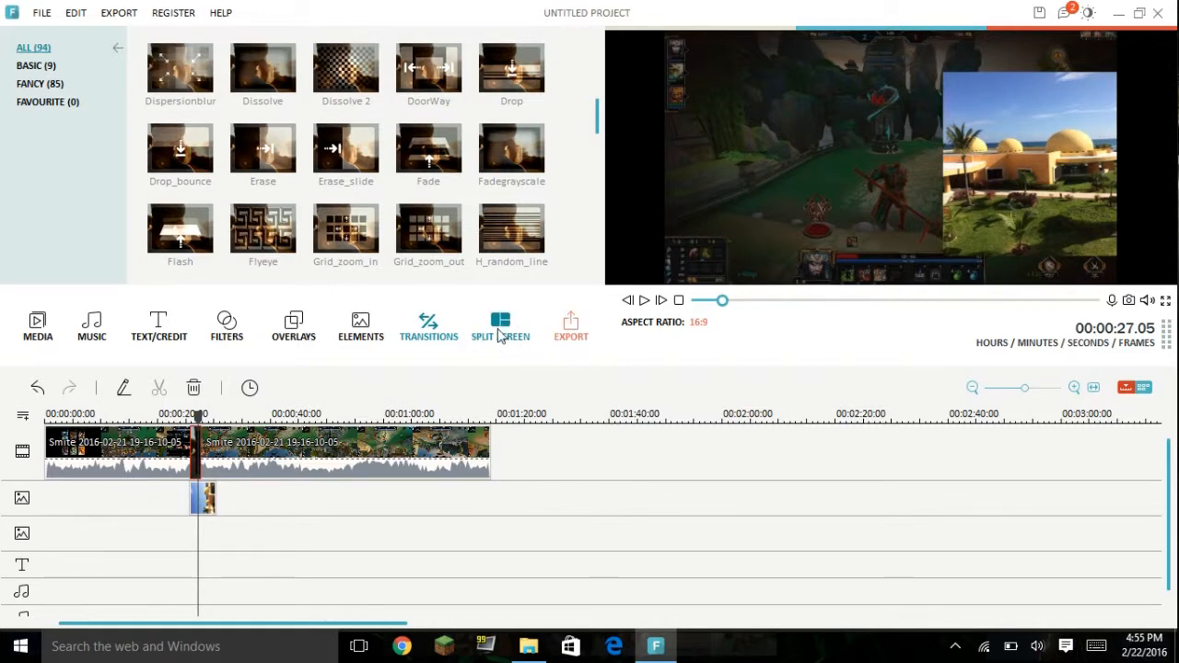
Step: Open the video's export settings and choose YouTube as the output destination
{"action": "left_click", "coordinate": [570, 332]}
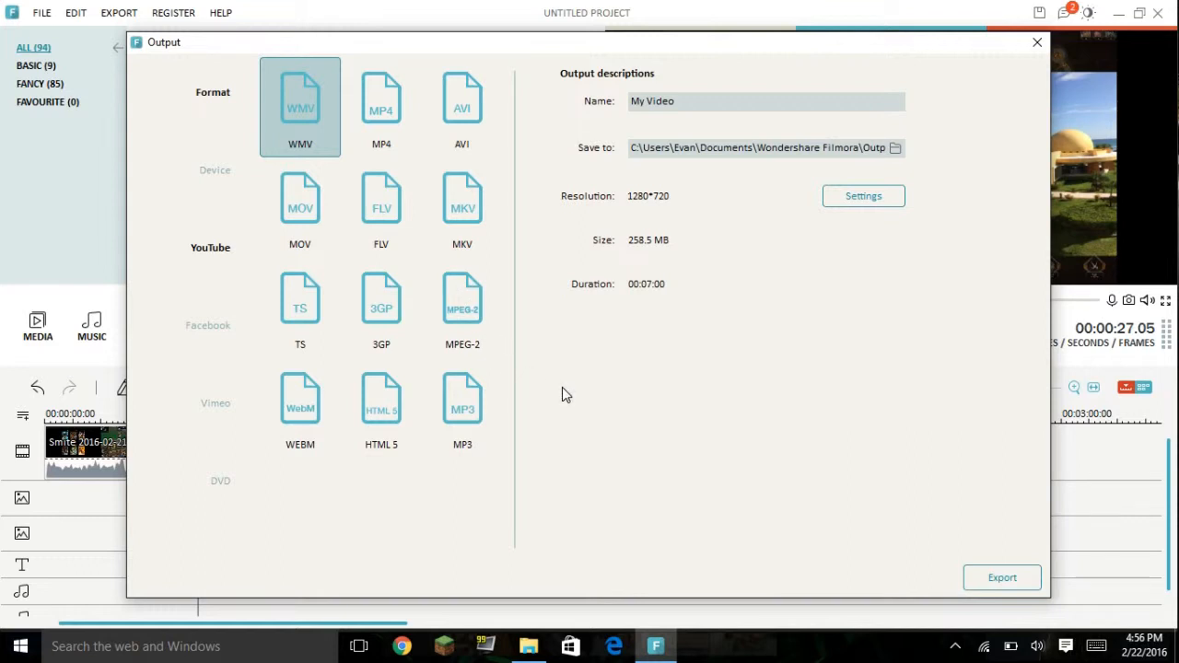
{"action": "left_click", "coordinate": [232, 254]}
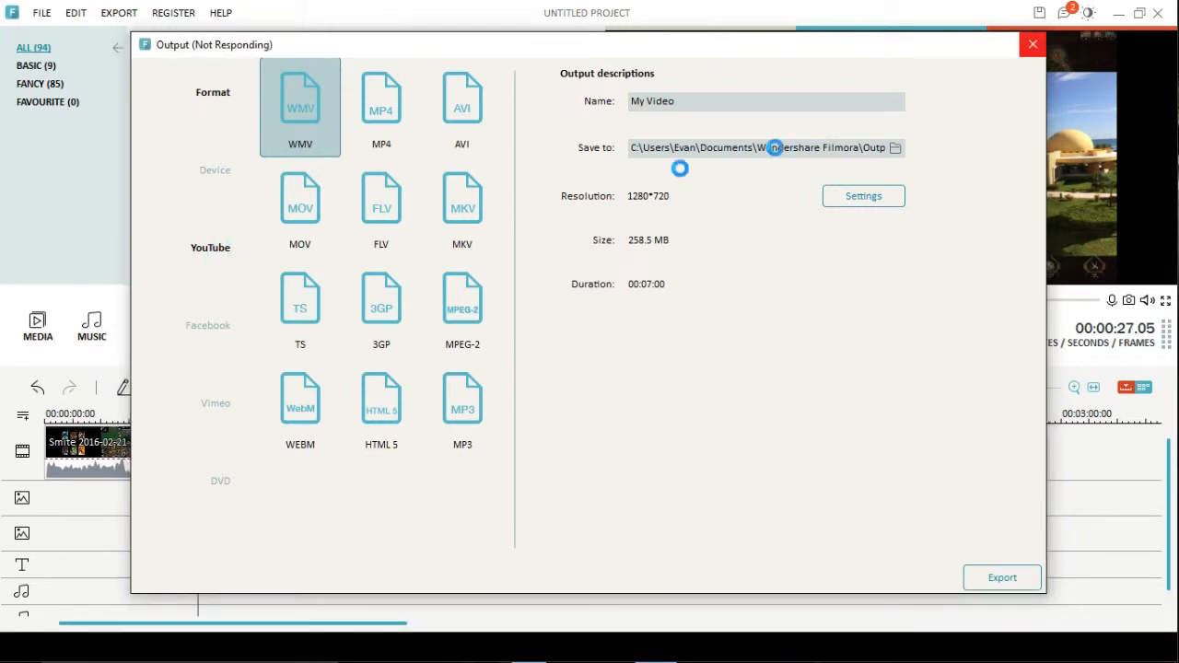